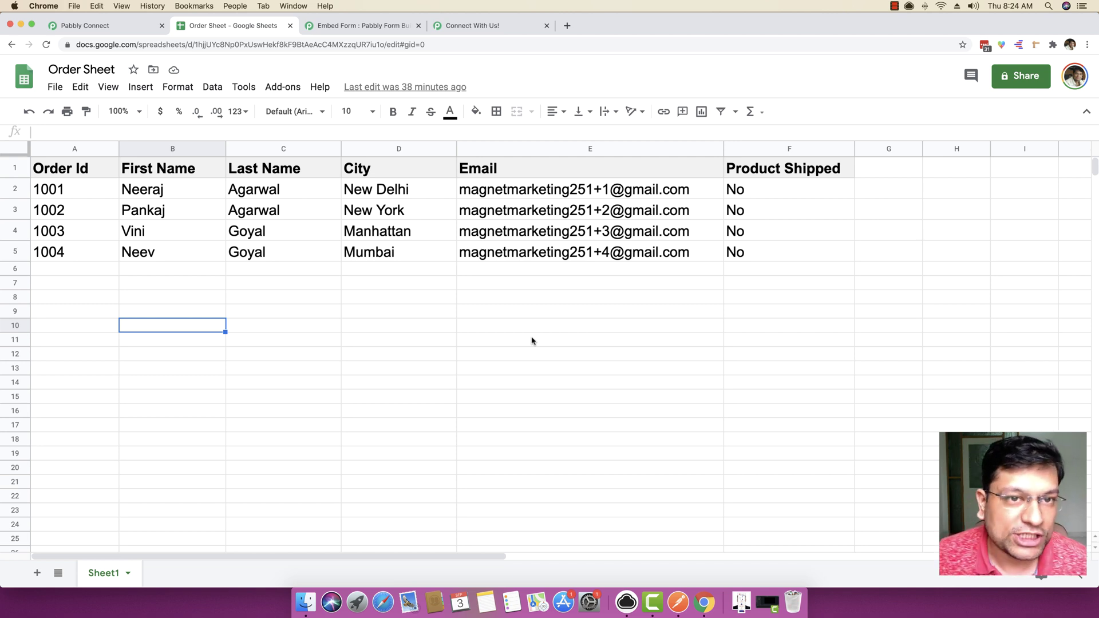
# - Review the Order Update form page and its description text
pyautogui.click(468, 25)
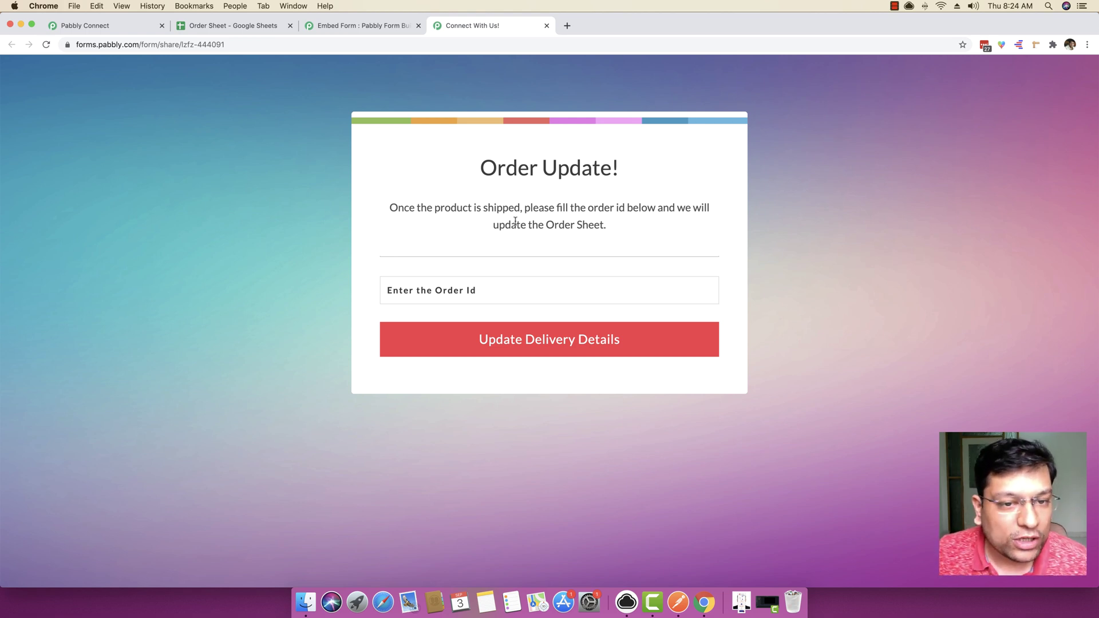
pyautogui.moveTo(392, 208); pyautogui.dragTo(598, 223)
pyautogui.click(532, 216)
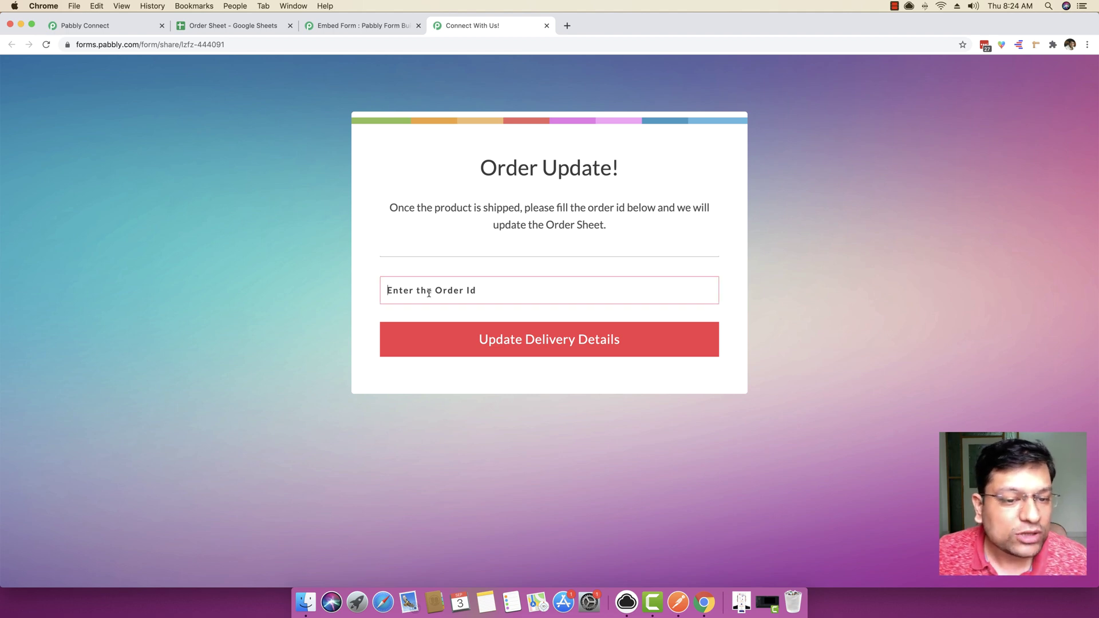
# - Check order 1003's Product Shipped value in the Order Sheet, then go to the Pabbly Connect dashboard
pyautogui.click(257, 27)
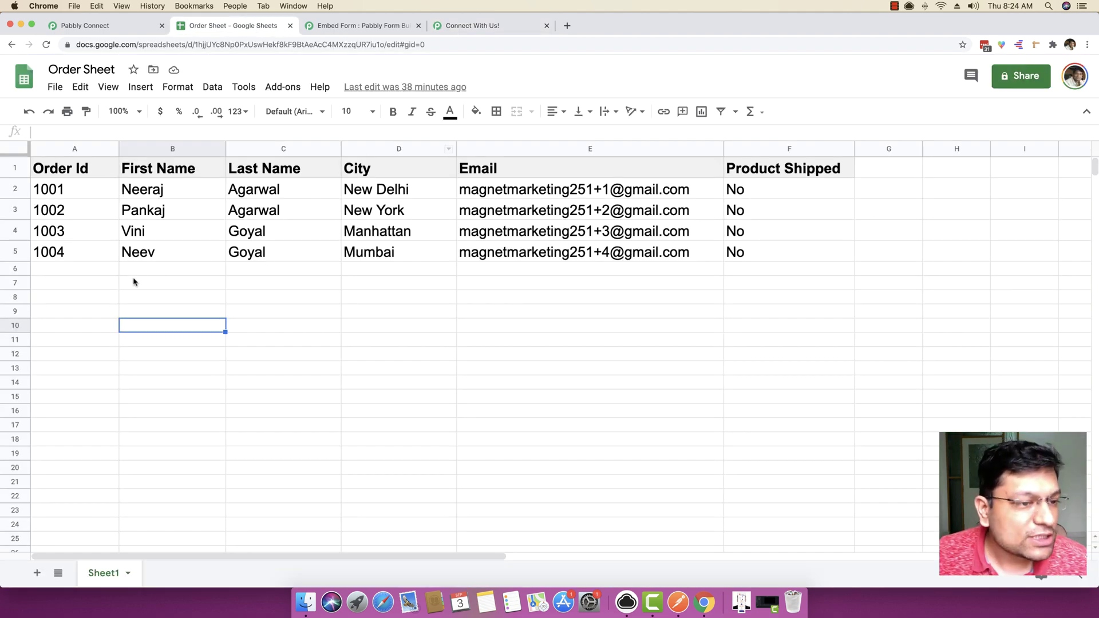
pyautogui.click(66, 230)
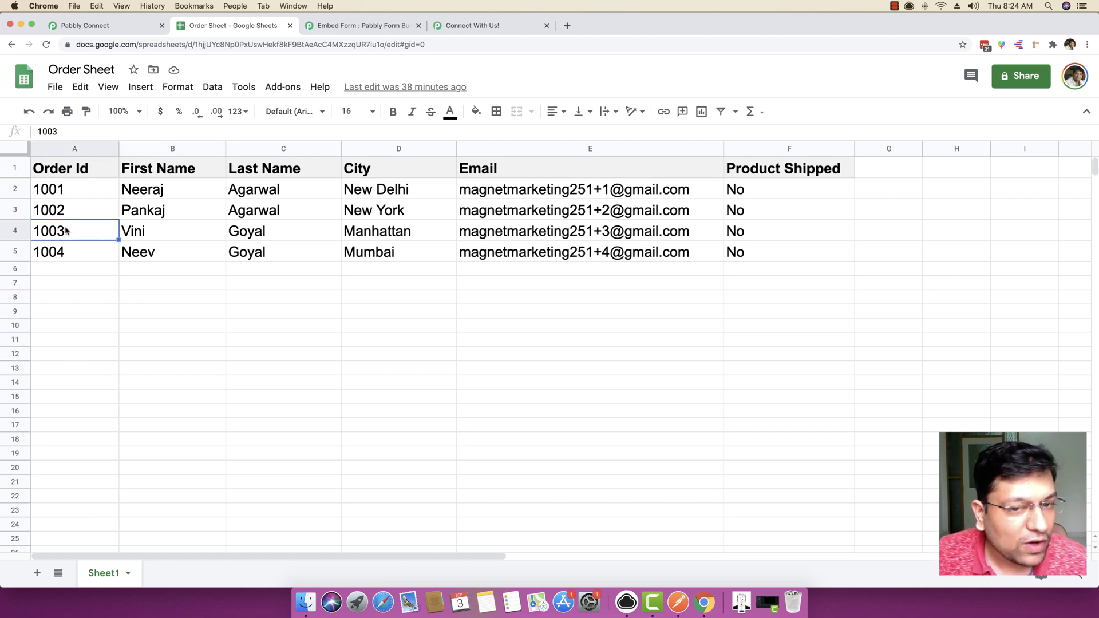
pyautogui.click(734, 235)
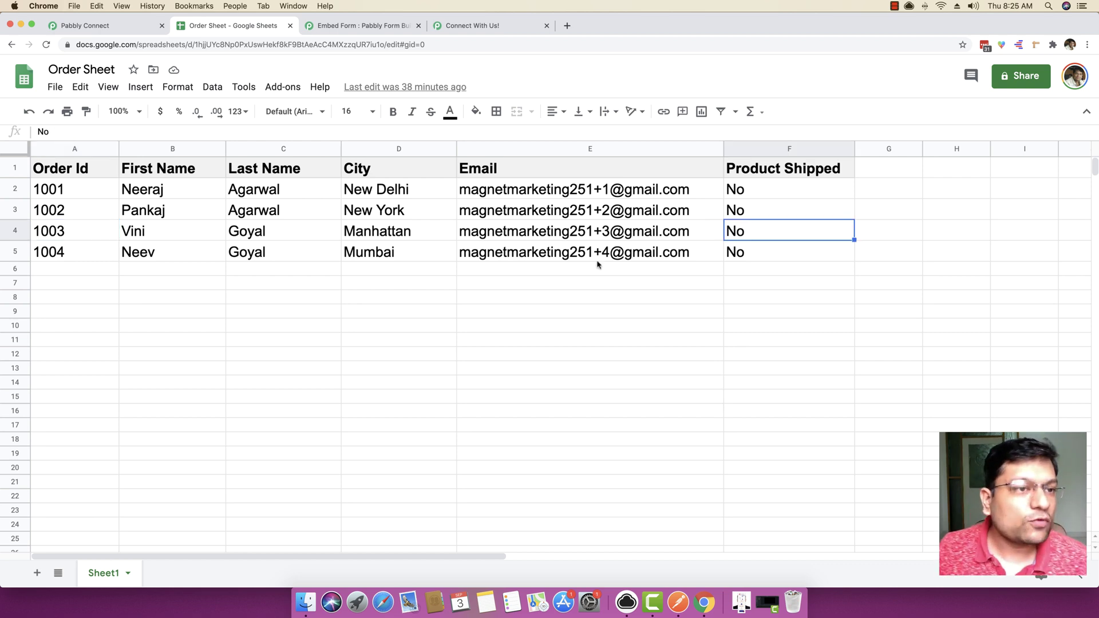
pyautogui.click(113, 27)
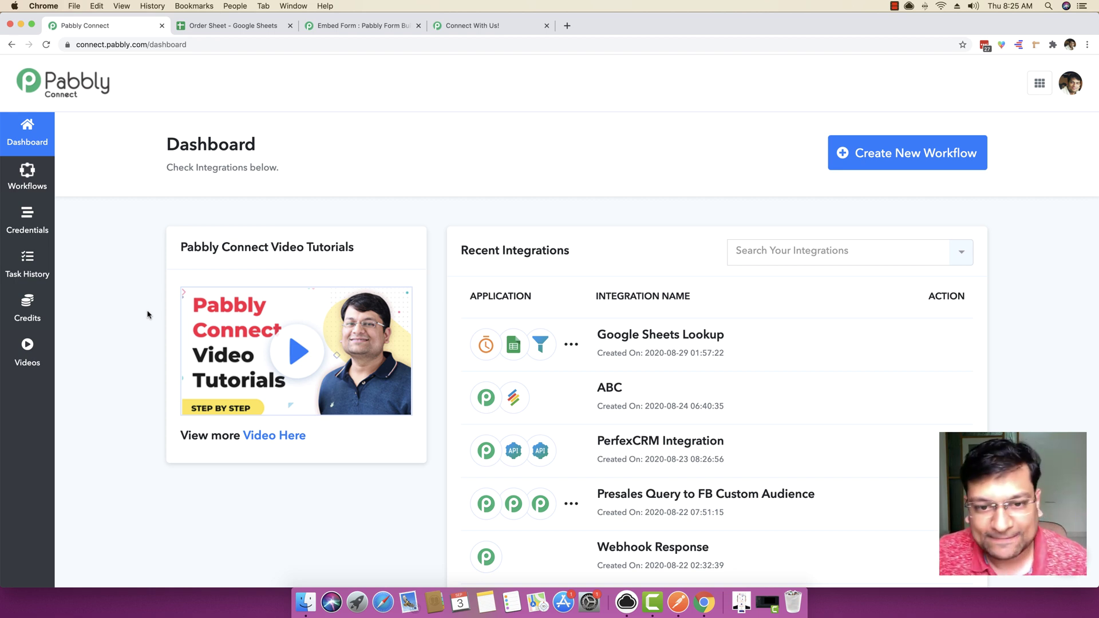
# - Create and save a workflow named 'Find and Update Records inside Google Sheets'
pyautogui.click(888, 154)
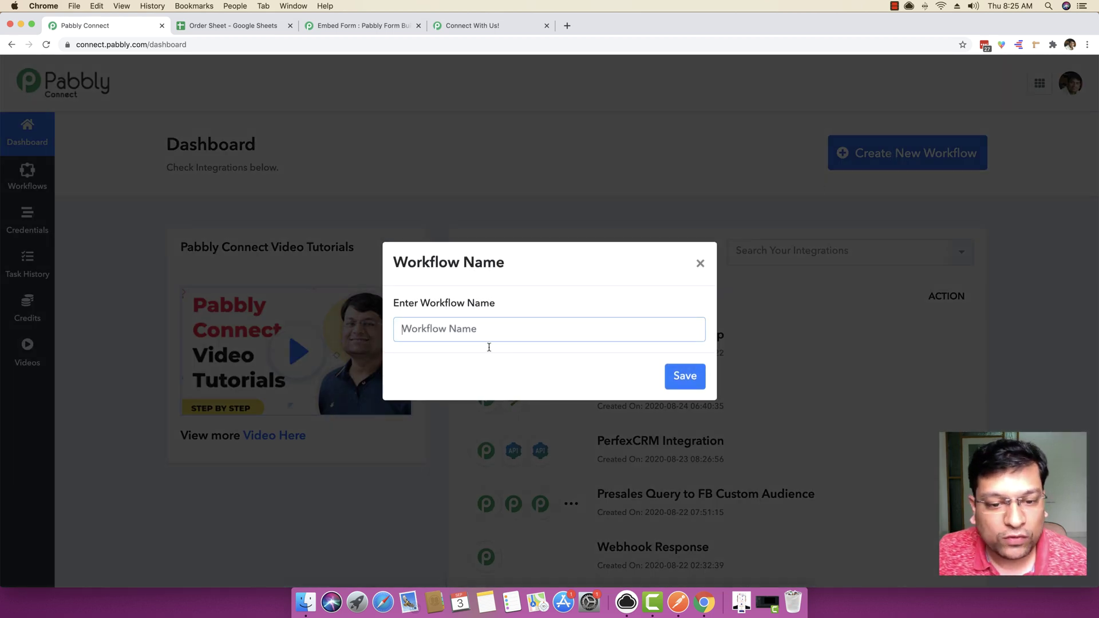
pyautogui.write('Find and Update Records inside Google Sheets')
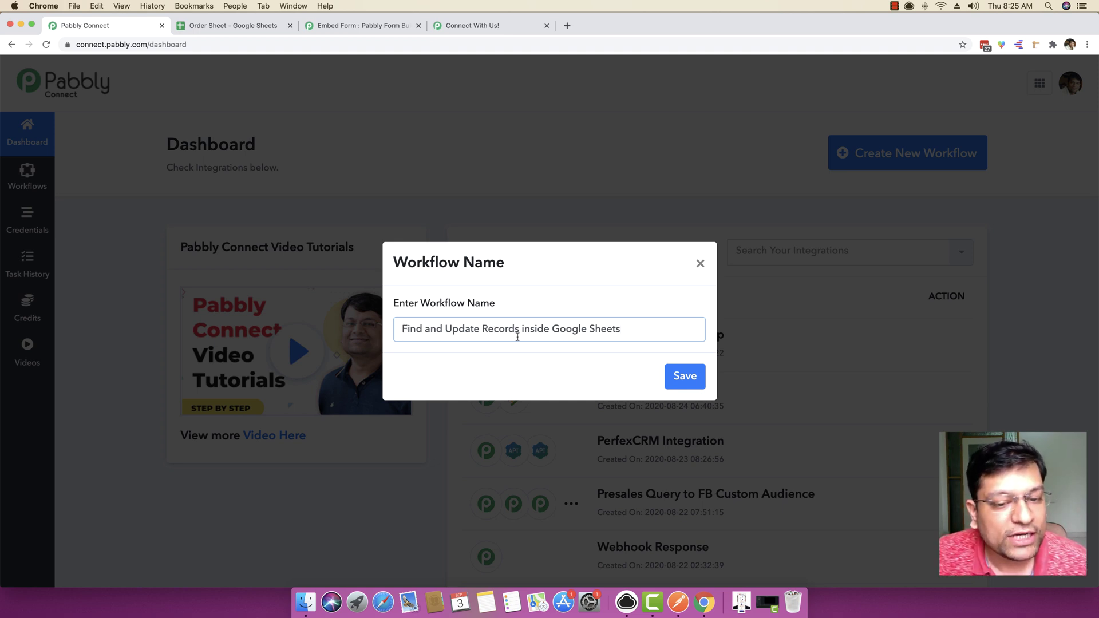
pyautogui.click(680, 378)
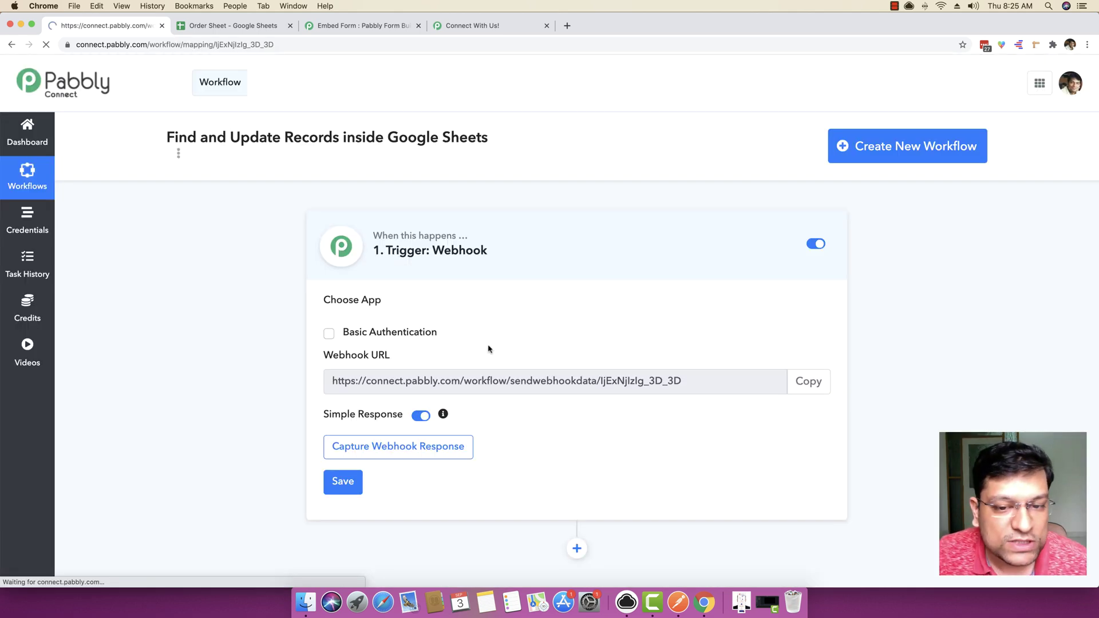
pyautogui.scroll(-2, 488, 346)
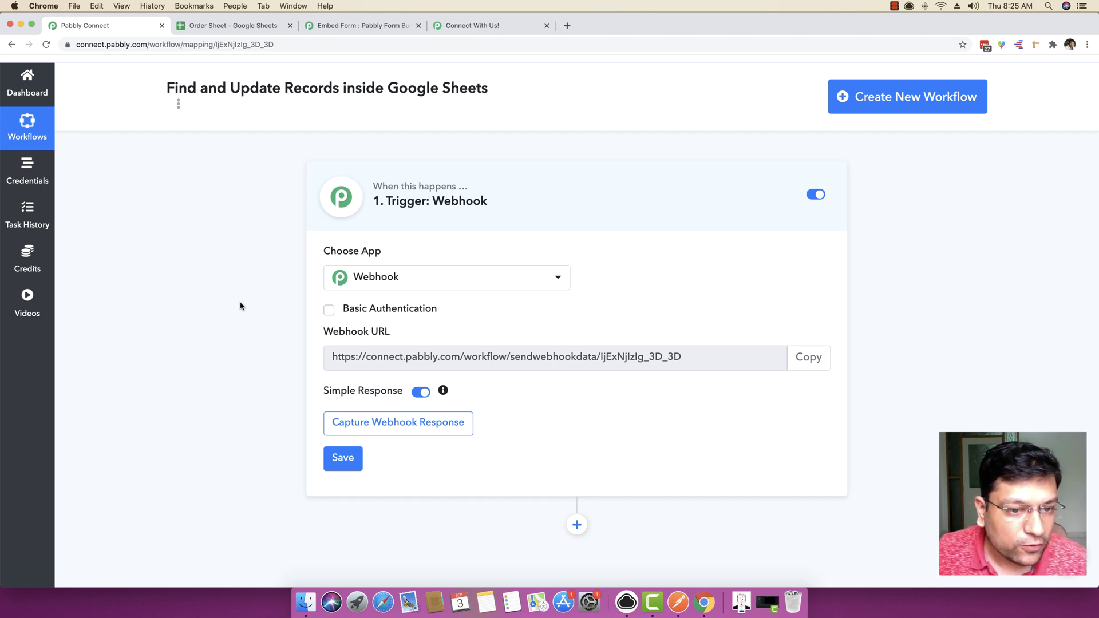
# - Set the workflow trigger app to Pabbly Form Builder via a 'pabbly' search
pyautogui.click(437, 278)
pyautogui.write('pa')
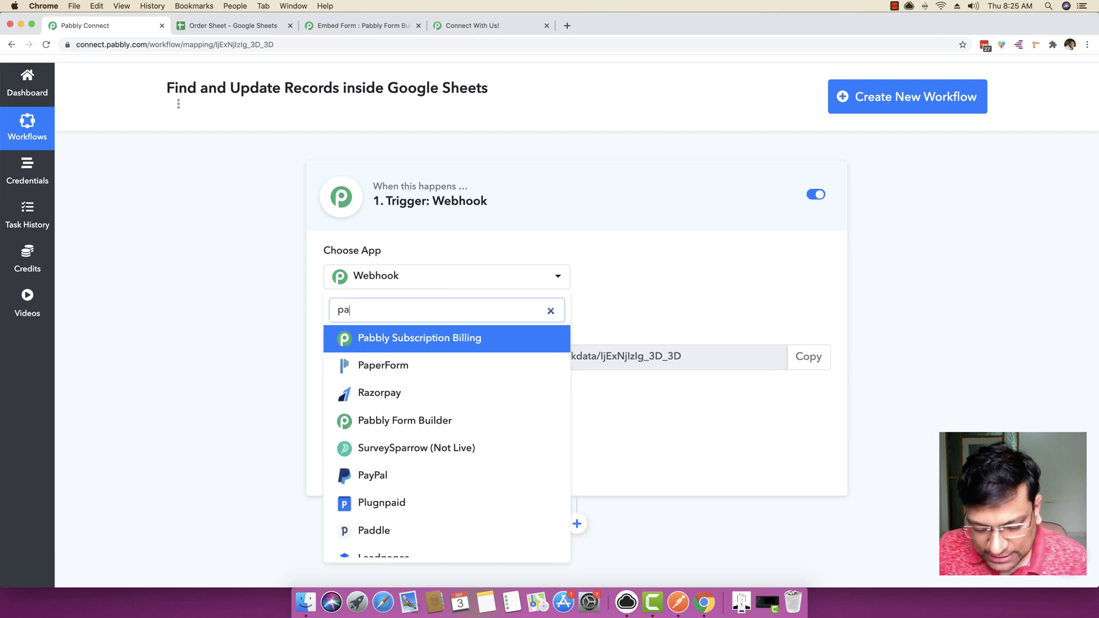
pyautogui.write('bbly')
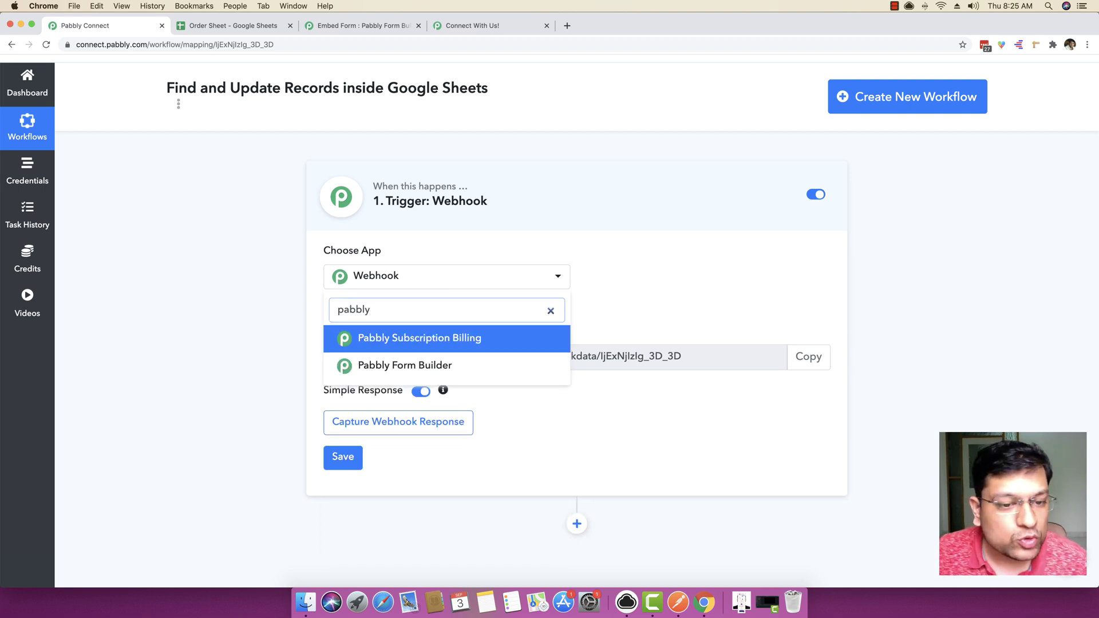
pyautogui.click(402, 366)
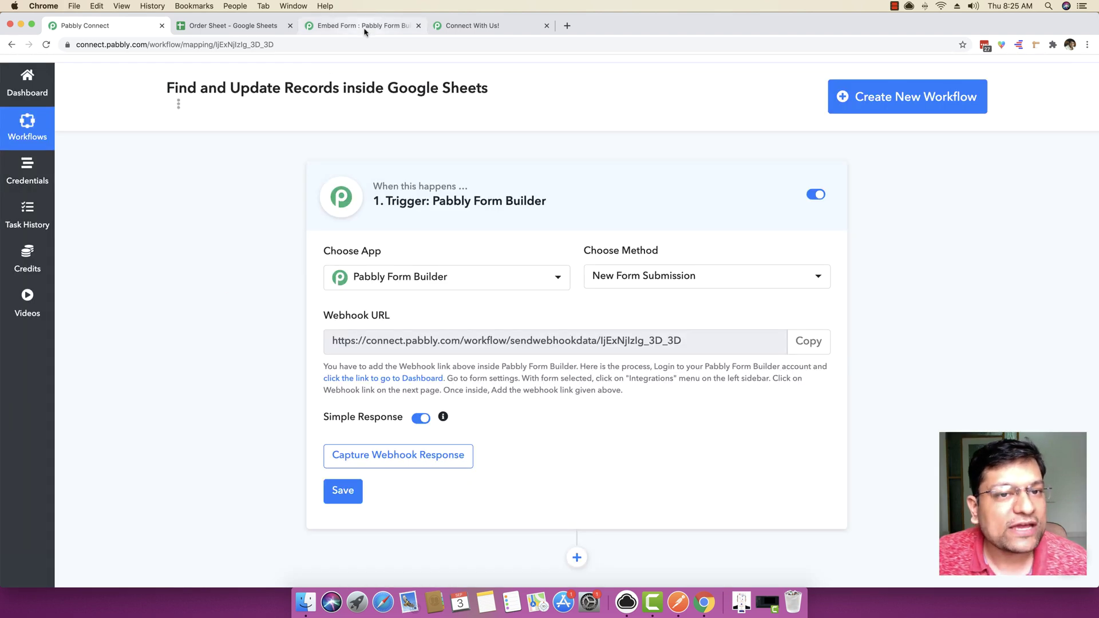
# - Copy the trigger's webhook URL and bring up the Pabbly Form Builder form
pyautogui.click(509, 28)
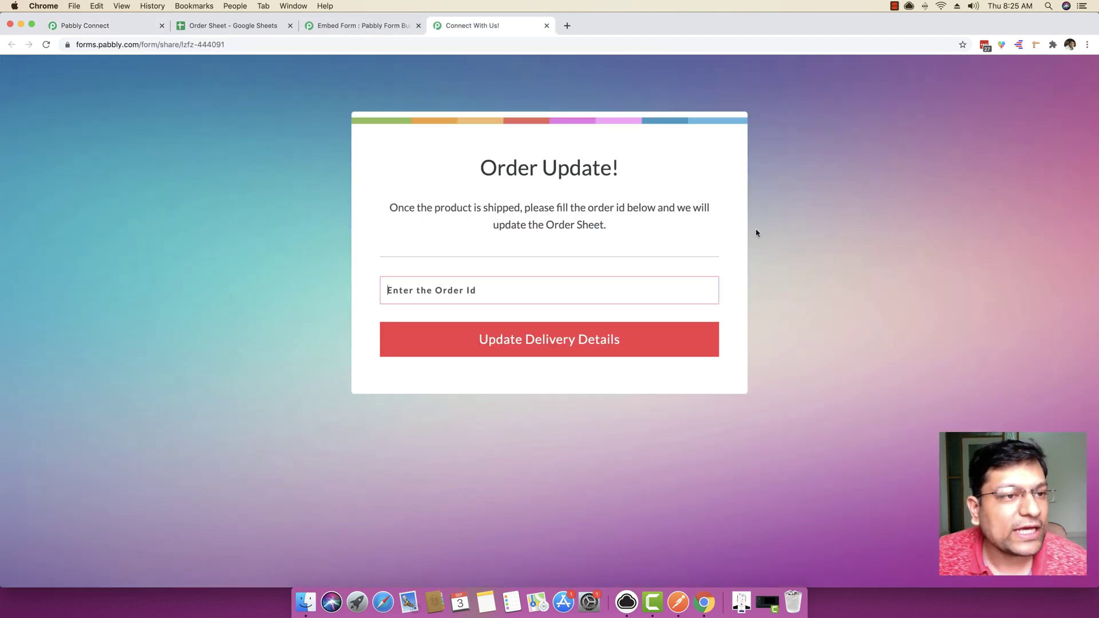
pyautogui.click(114, 29)
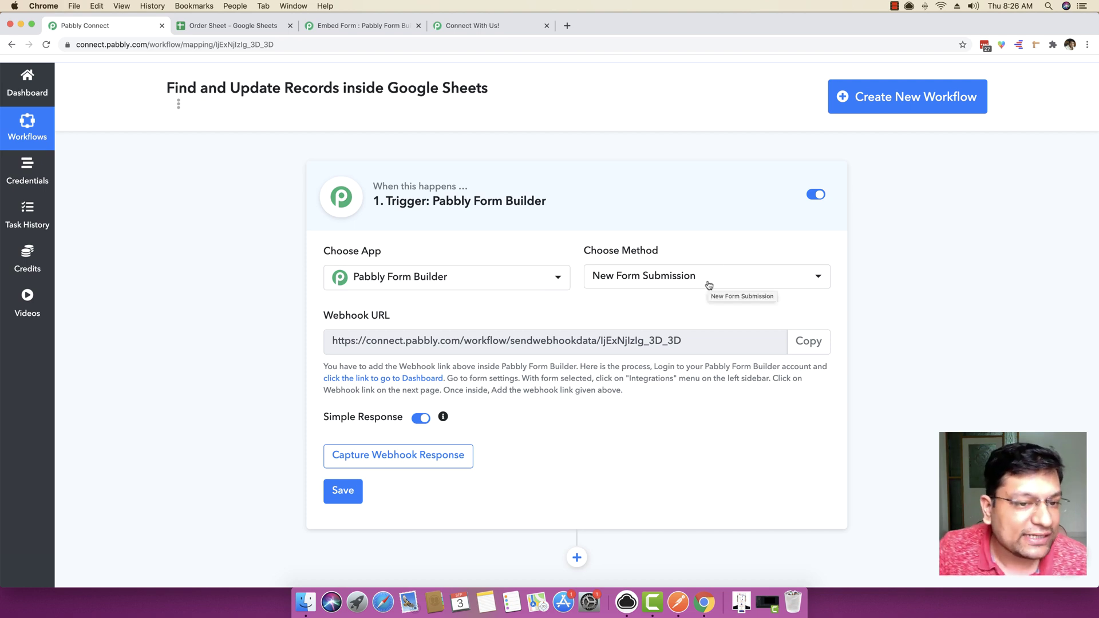
pyautogui.click(814, 343)
pyautogui.click(366, 26)
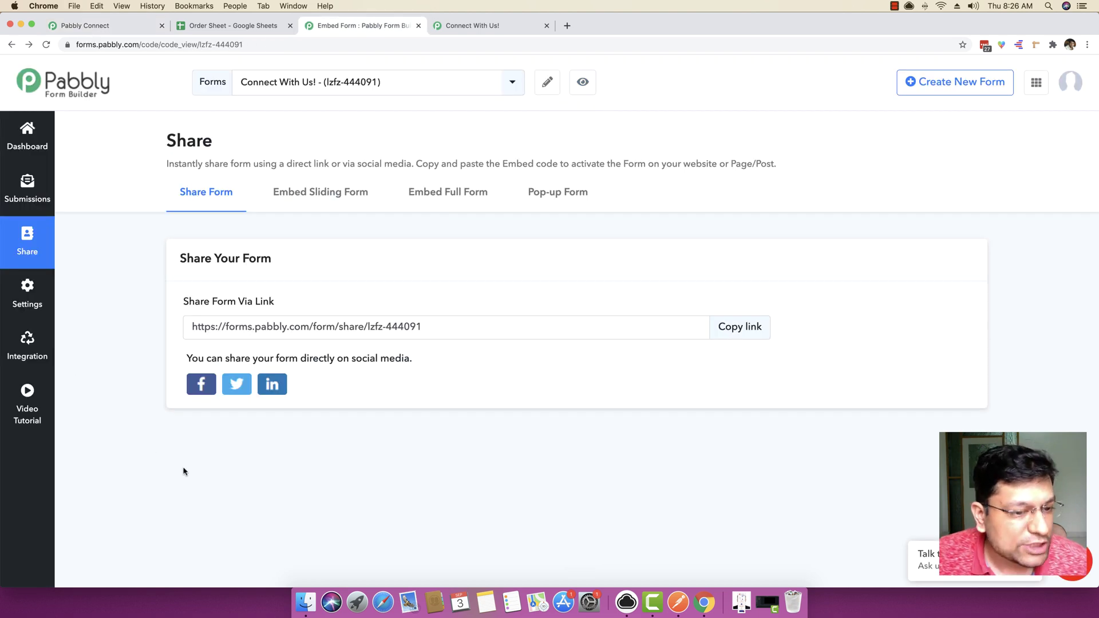
# - Add the copied Pabbly Connect URL as a new webhook on form 444091 and save it
pyautogui.click(26, 354)
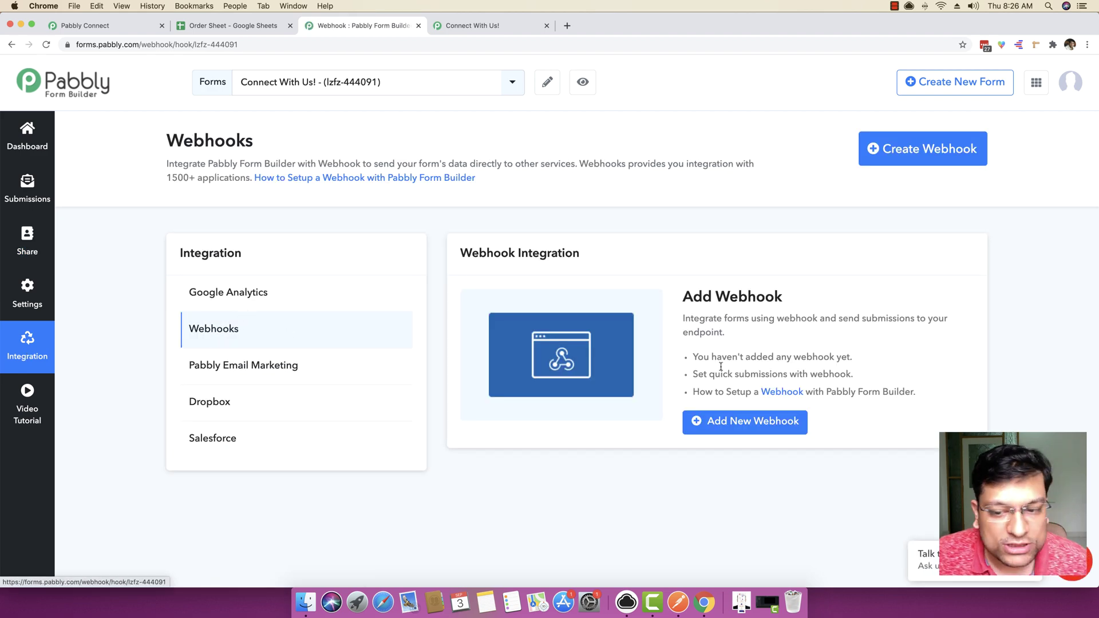
pyautogui.click(765, 421)
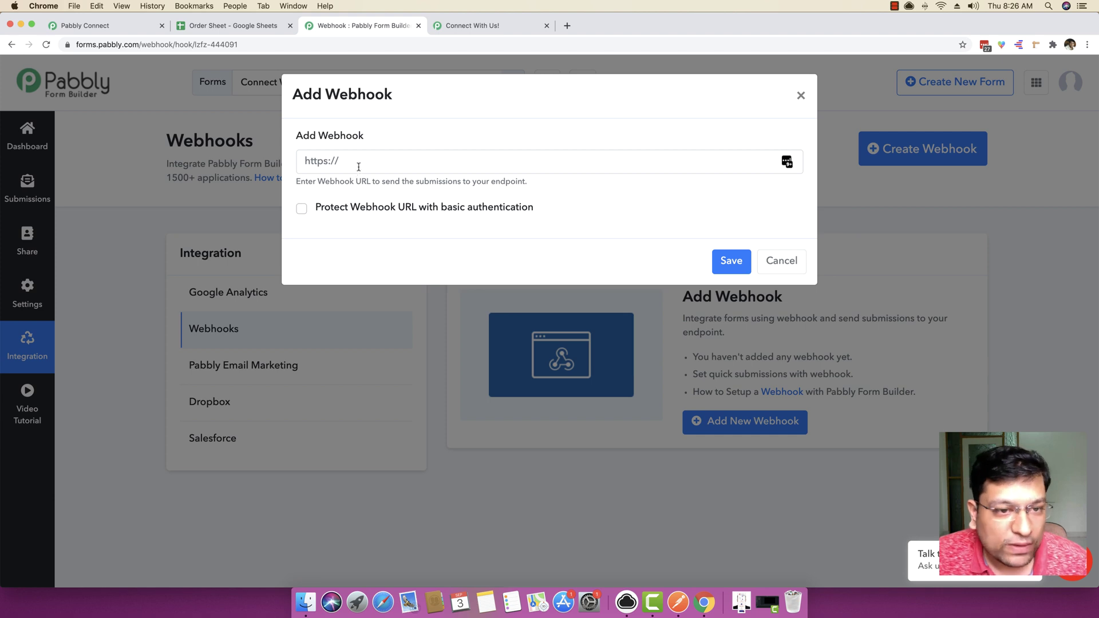
pyautogui.click(362, 162)
pyautogui.press('super+v')
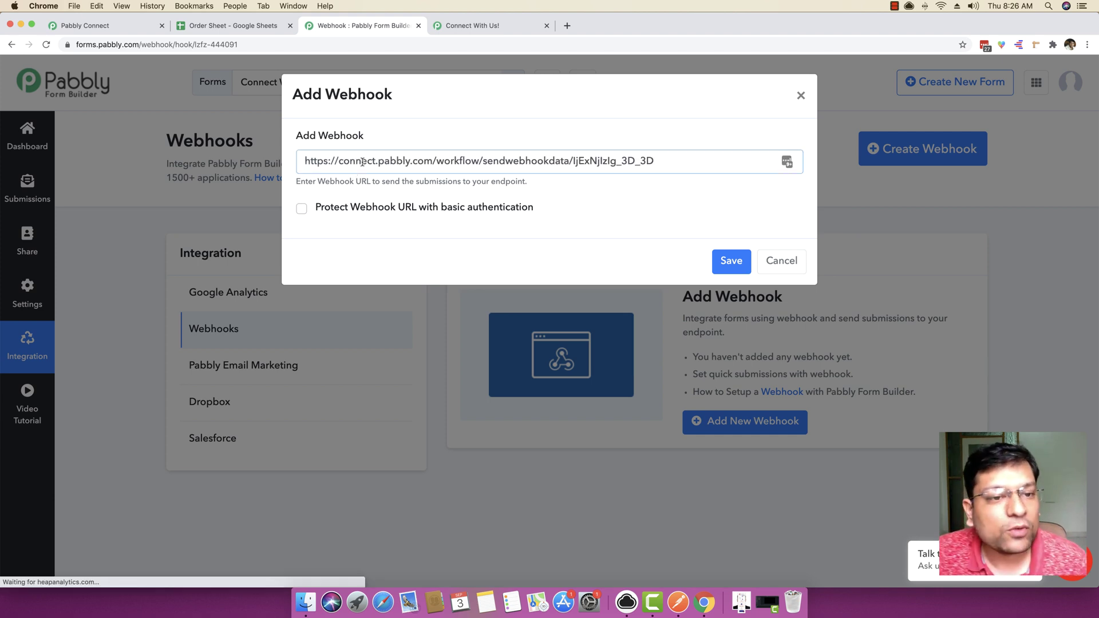
pyautogui.click(724, 260)
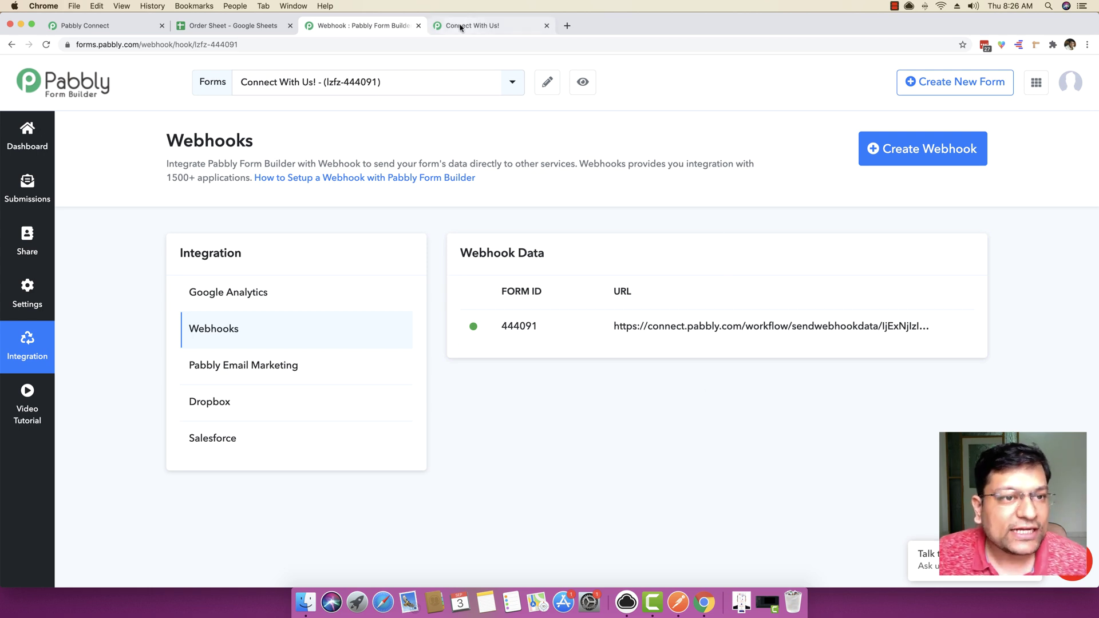
pyautogui.click(497, 26)
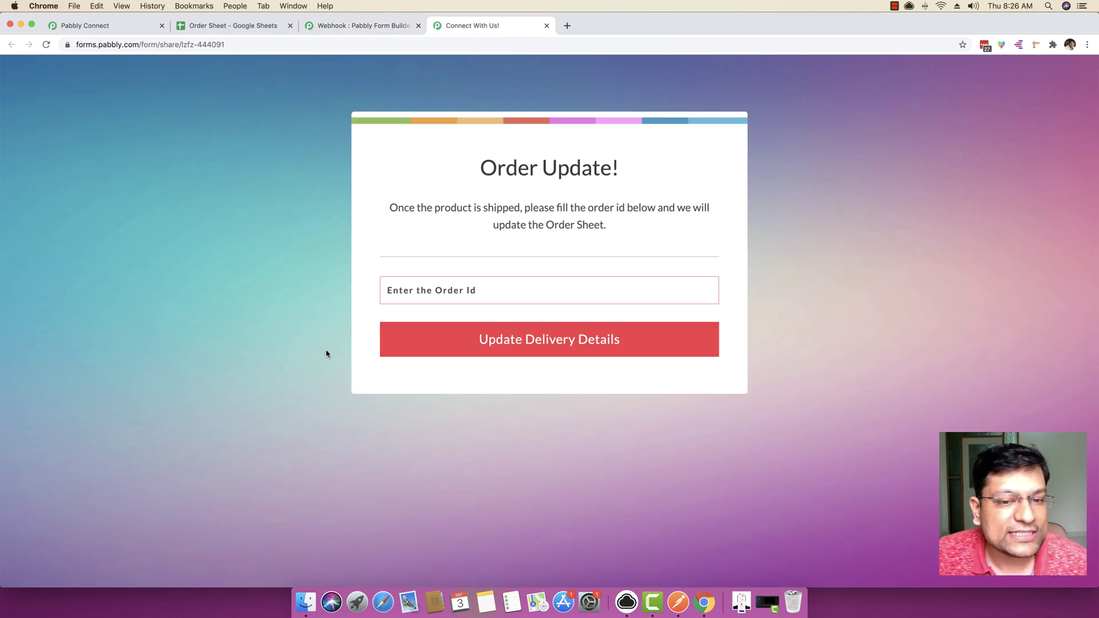
# - Set the trigger to capture a webhook response, then bring up the Order Update form
pyautogui.click(87, 26)
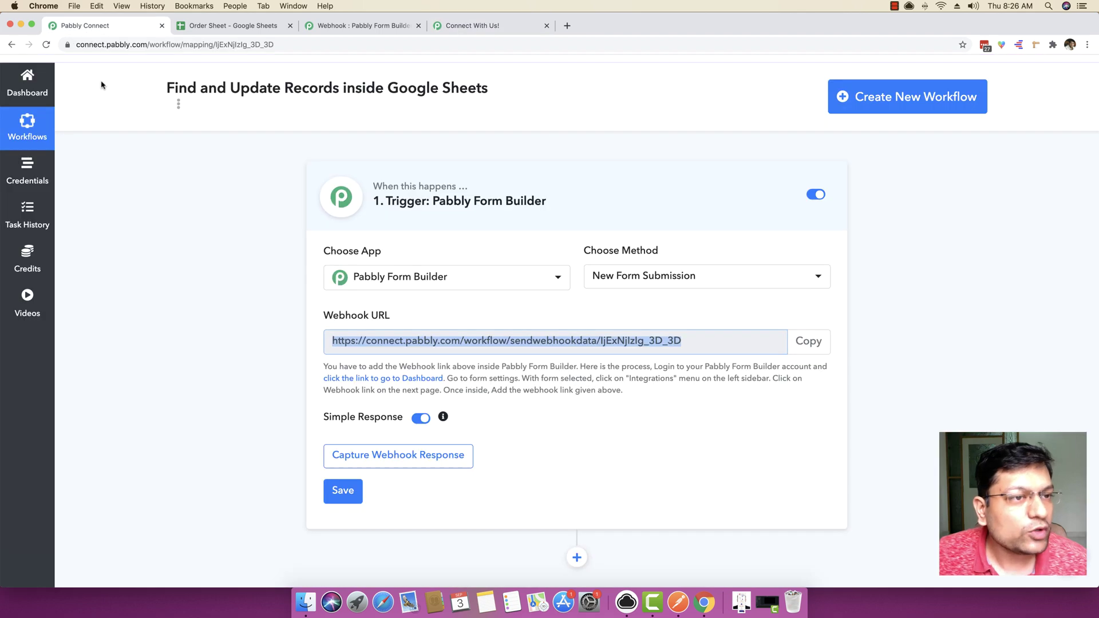
pyautogui.scroll(-1, 206, 290)
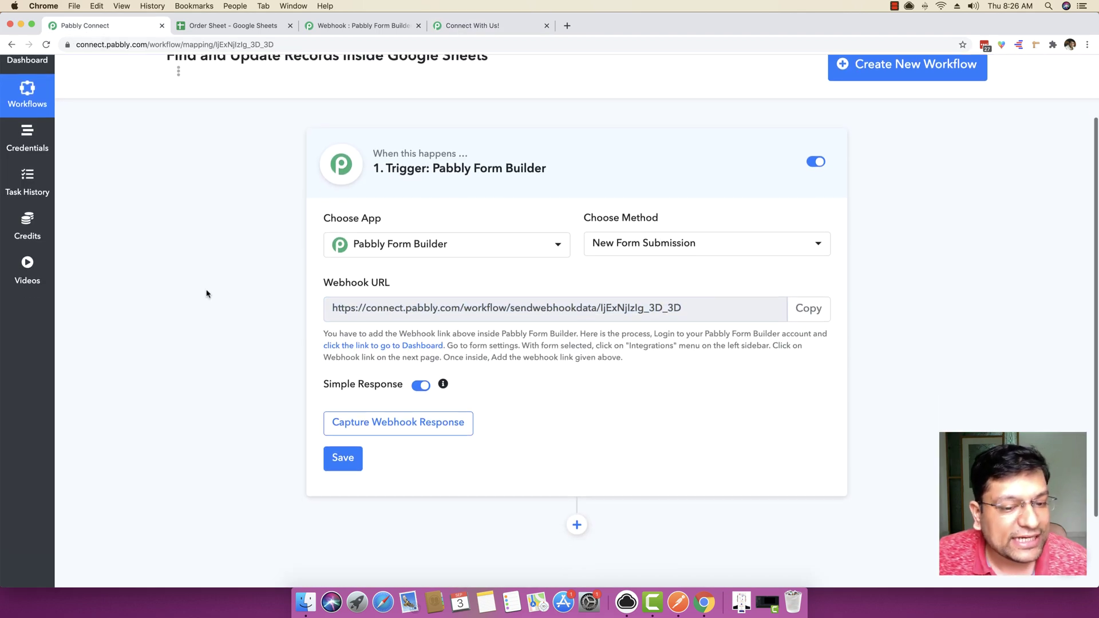
pyautogui.click(395, 424)
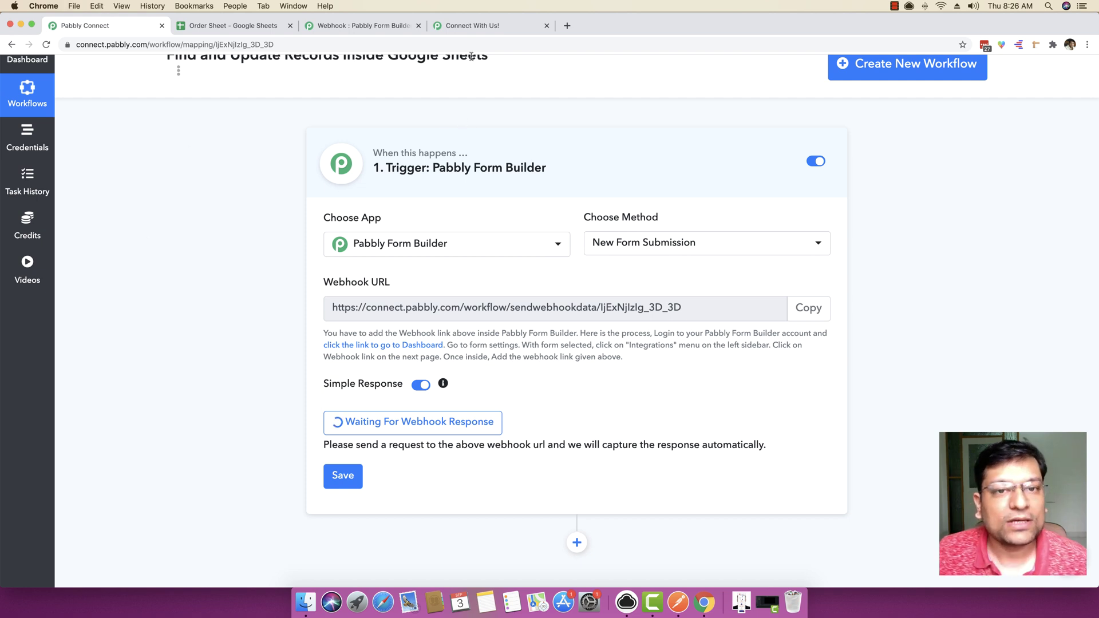
pyautogui.click(470, 29)
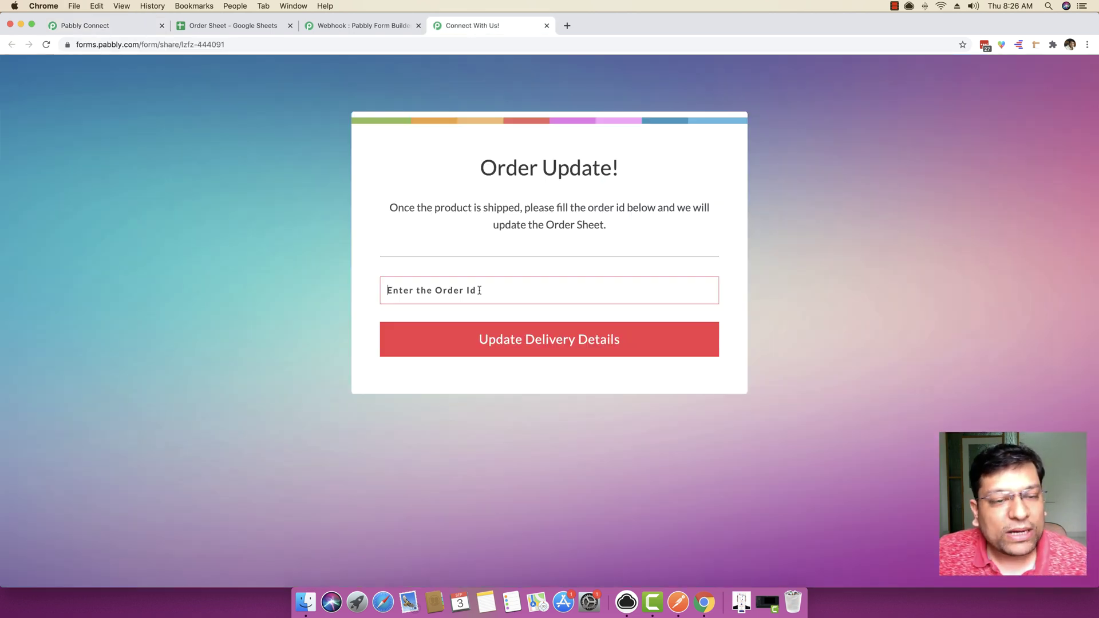
# - Enter order ID 1003 in the Order Update form and submit Update Delivery Details
pyautogui.write('1003')
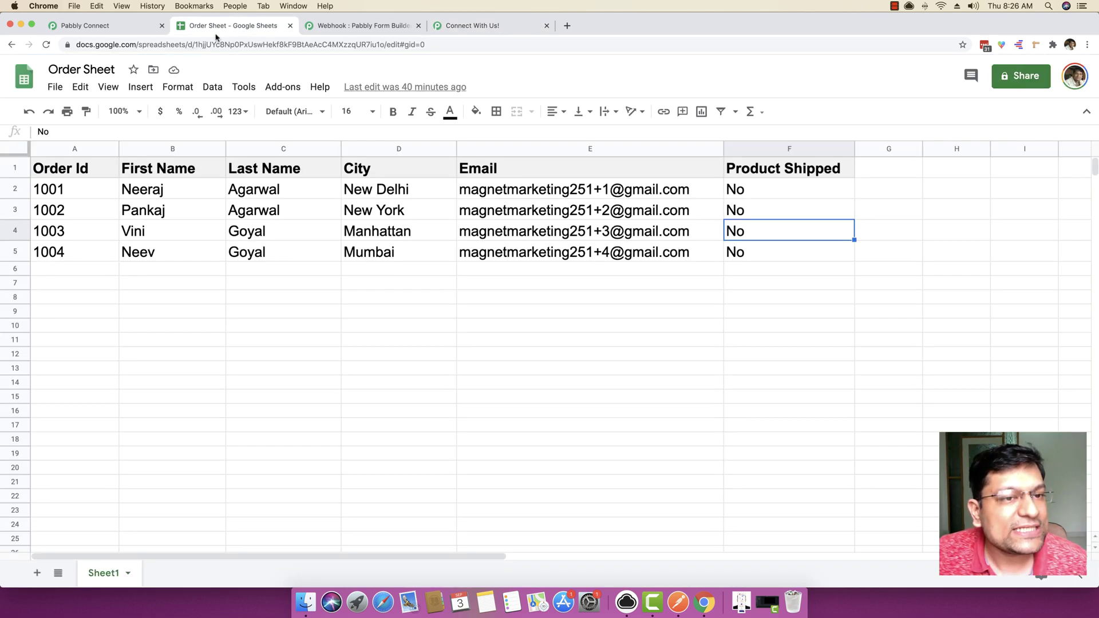
pyautogui.click(229, 25)
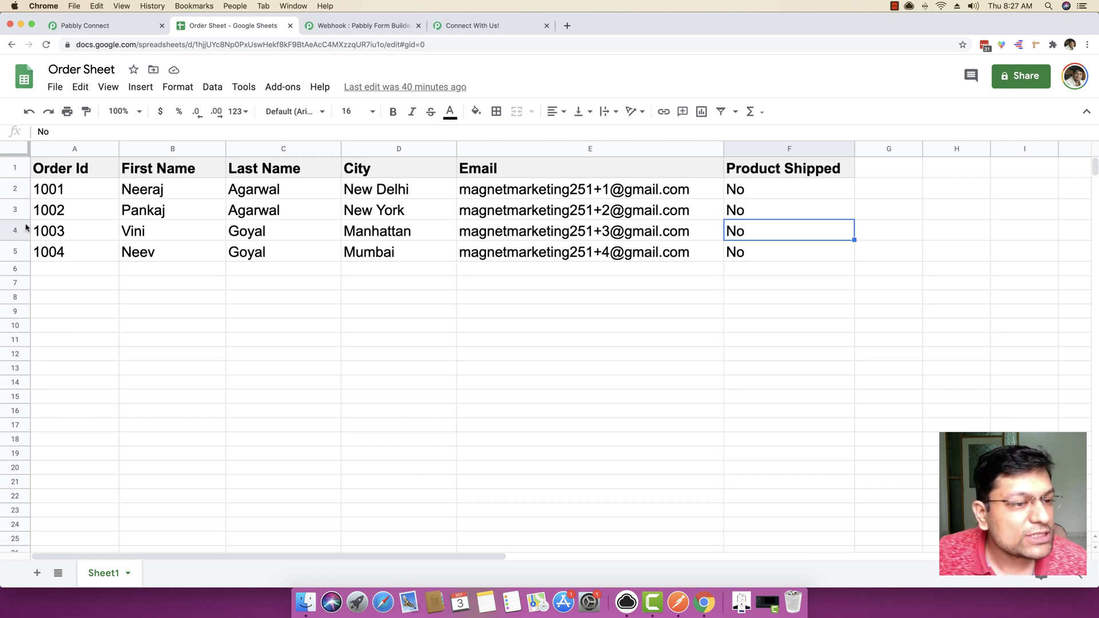
pyautogui.click(465, 25)
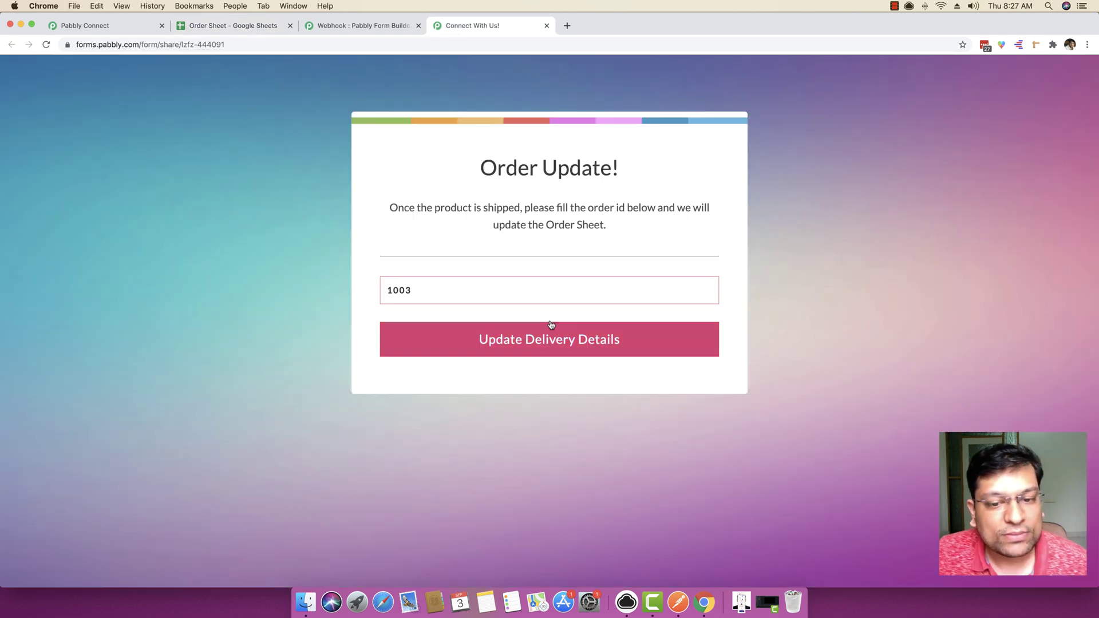
pyautogui.click(540, 340)
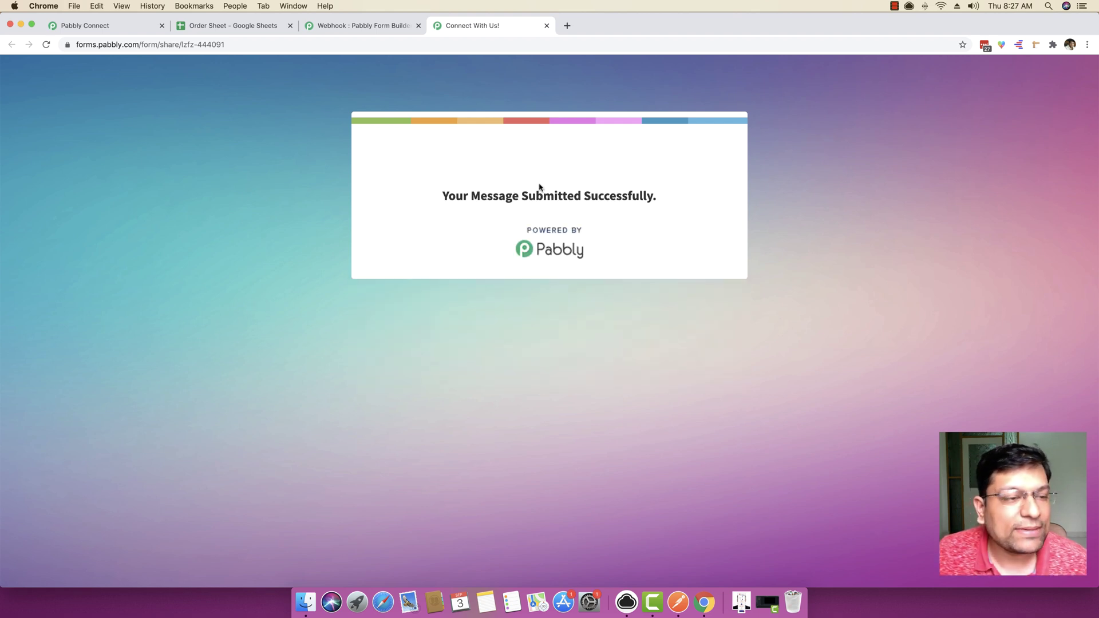
pyautogui.click(114, 29)
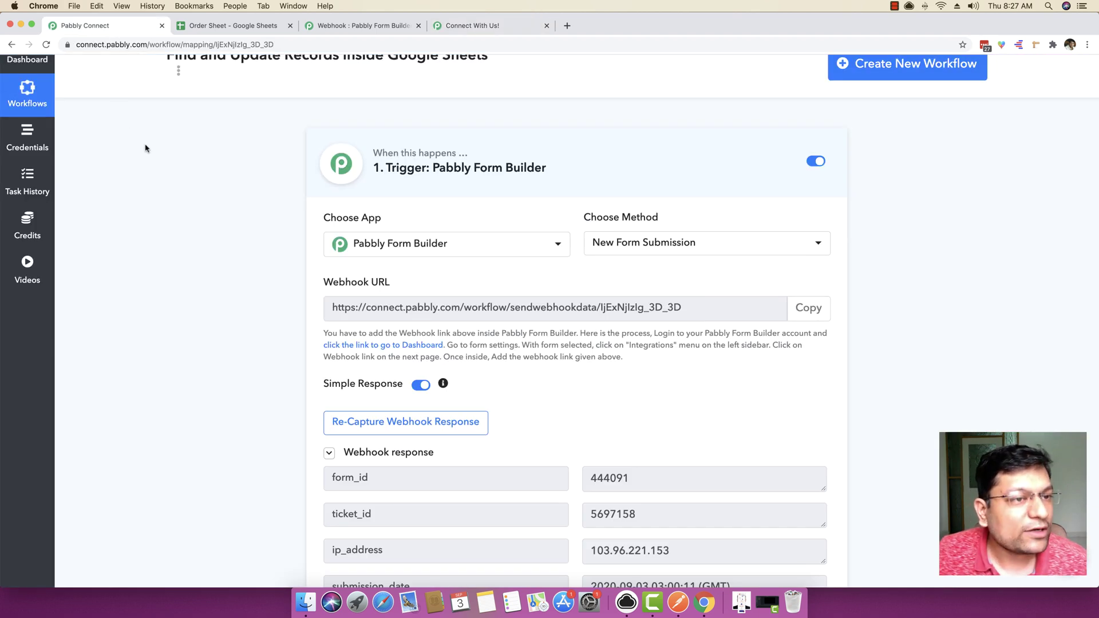
# - Inspect the captured Order Id field and its value 1003 in the webhook response
pyautogui.scroll(-5, 146, 149)
pyautogui.moveTo(433, 470); pyautogui.dragTo(388, 470)
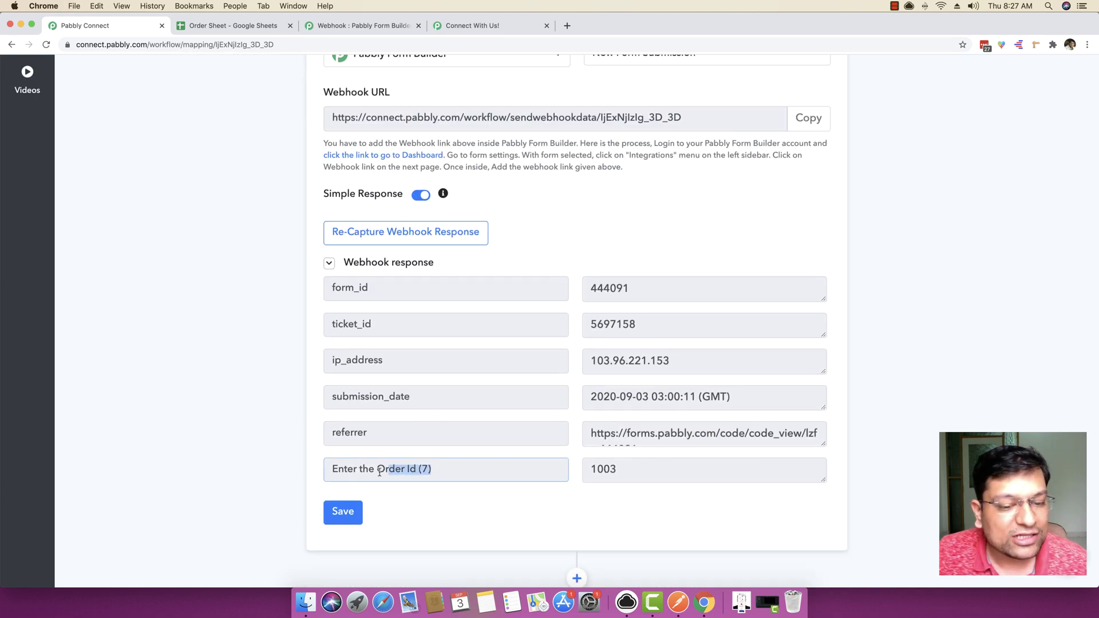
pyautogui.click(323, 477)
pyautogui.click(606, 465)
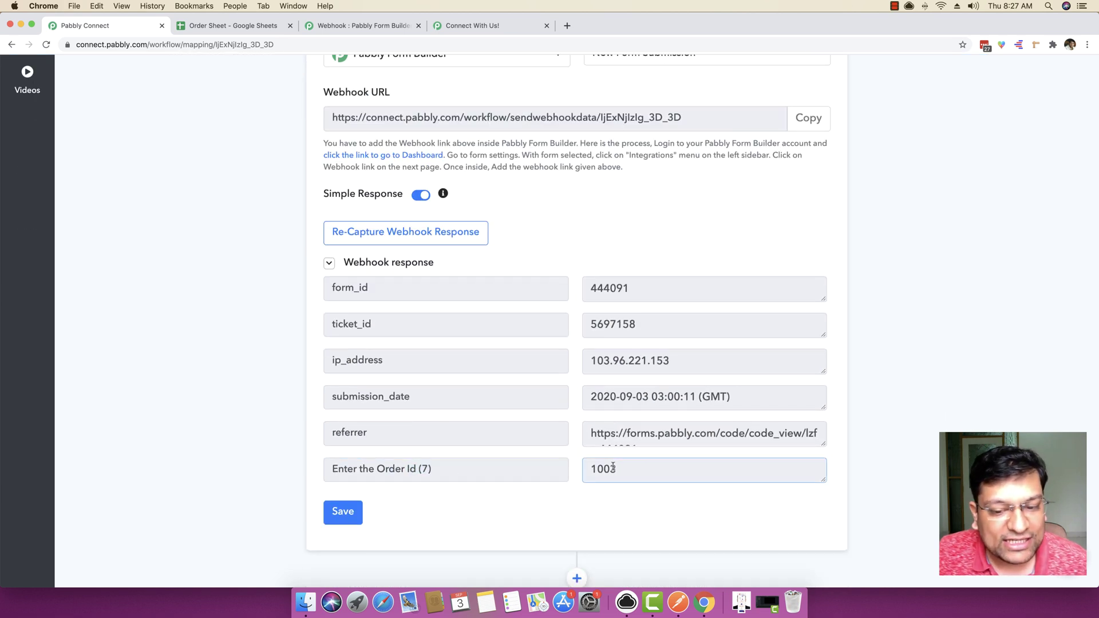
pyautogui.doubleClick(606, 468)
pyautogui.click(636, 469)
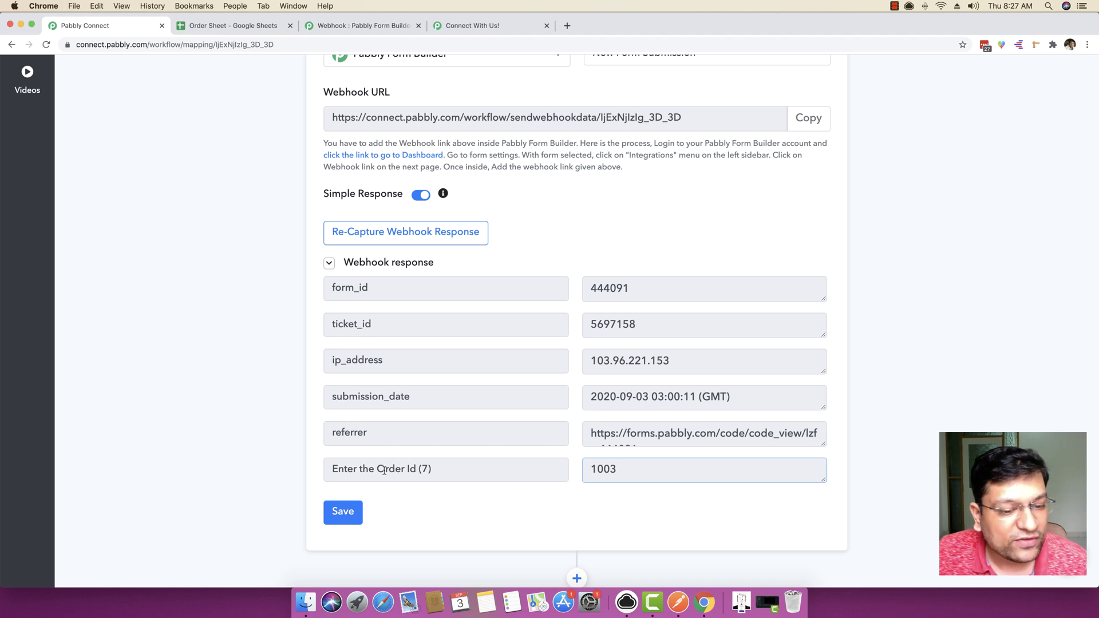
# - Select the captured Enter the Order Id value 1003, then compare it with the Order Sheet
pyautogui.scroll(-1, 400, 463)
pyautogui.moveTo(453, 466); pyautogui.dragTo(381, 476)
pyautogui.click(346, 468)
pyautogui.scroll(-1, 333, 468)
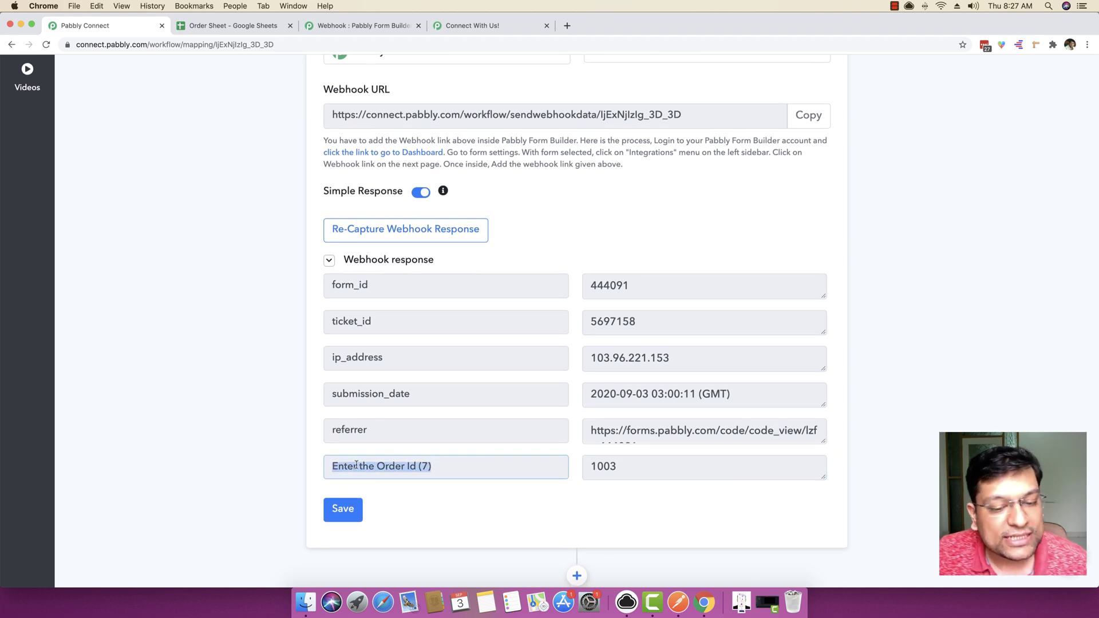
pyautogui.scroll(-1, 481, 469)
pyautogui.doubleClick(595, 465)
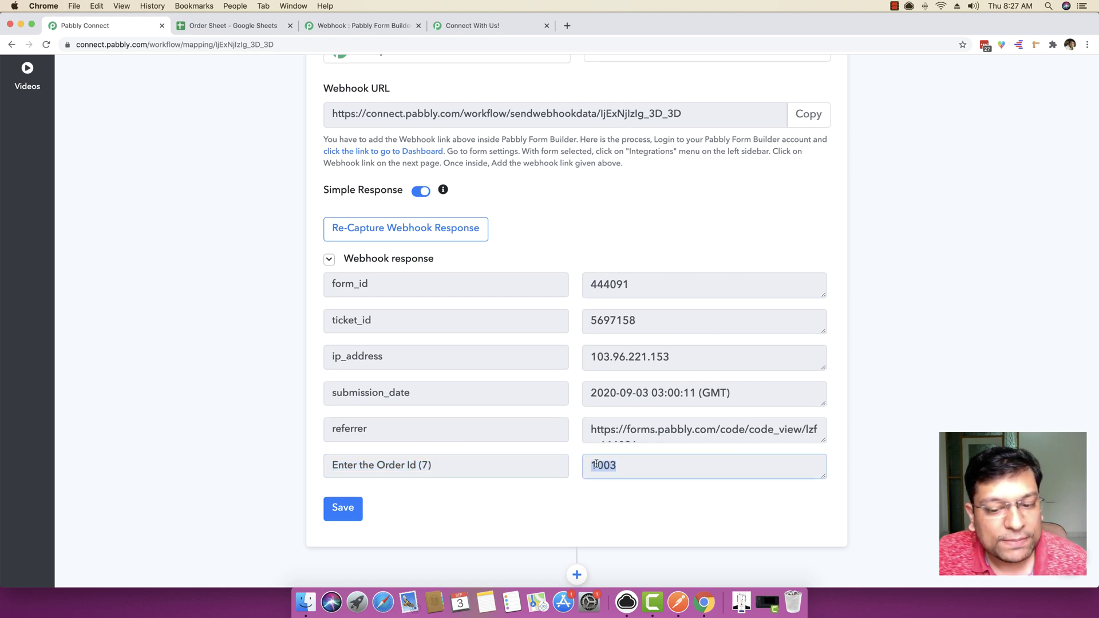
pyautogui.click(217, 26)
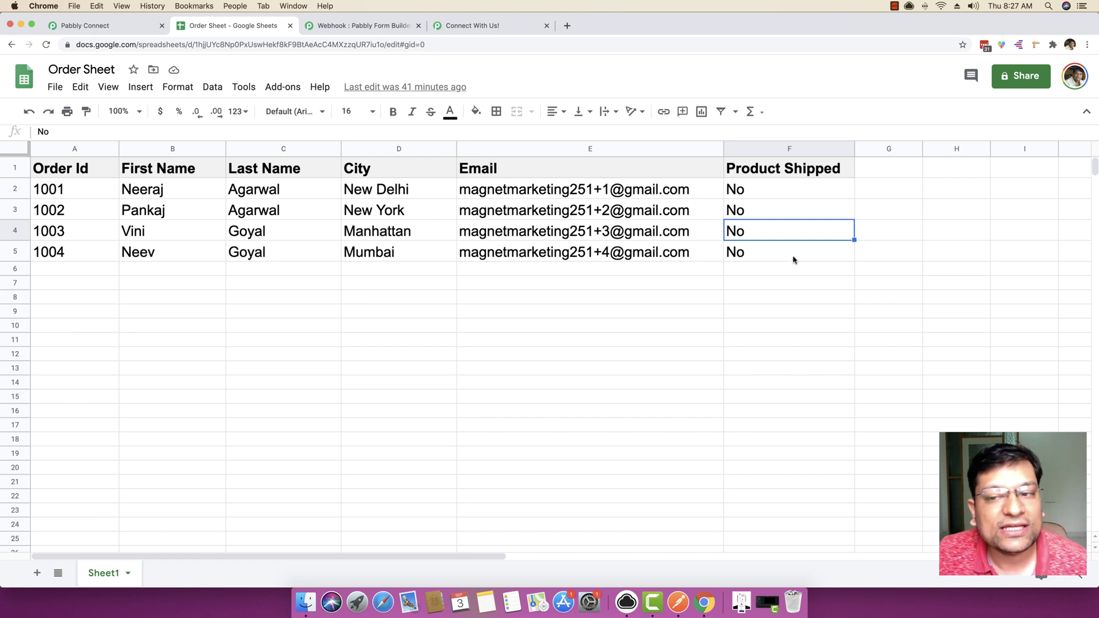
pyautogui.click(777, 317)
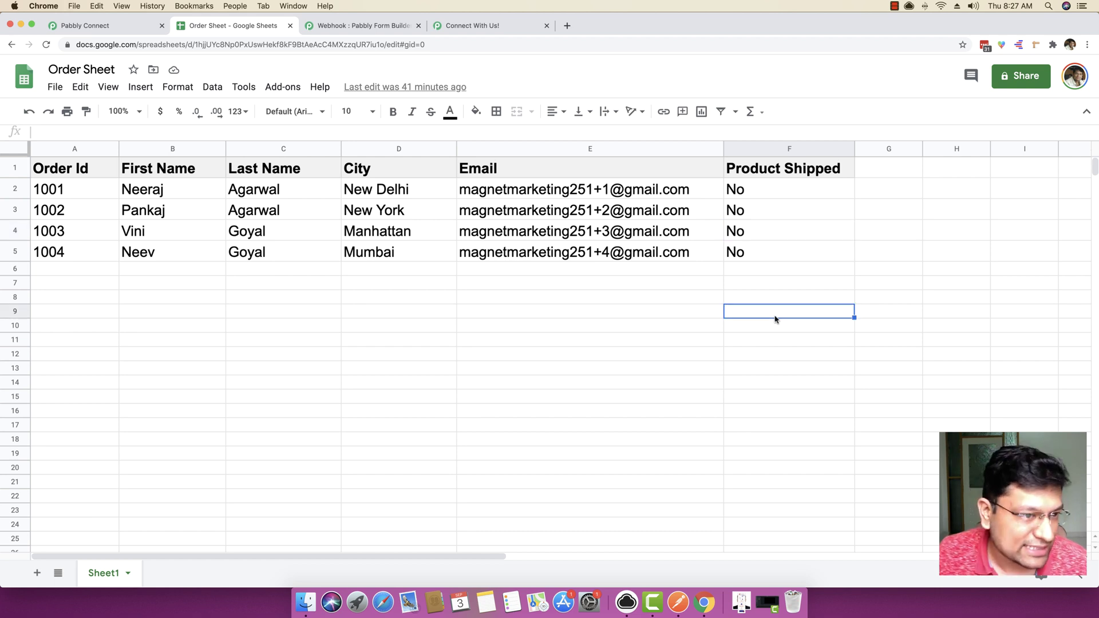
# - Add a new action step below the Pabbly Form Builder trigger
pyautogui.click(79, 26)
pyautogui.scroll(-1, 111, 242)
pyautogui.scroll(-2, 552, 439)
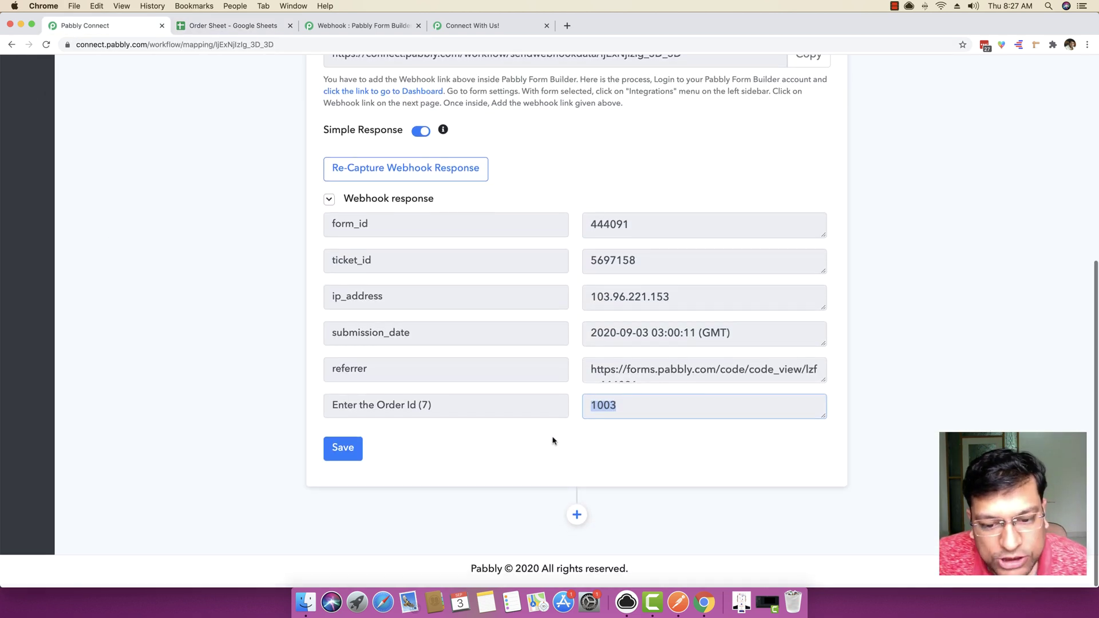
pyautogui.click(576, 518)
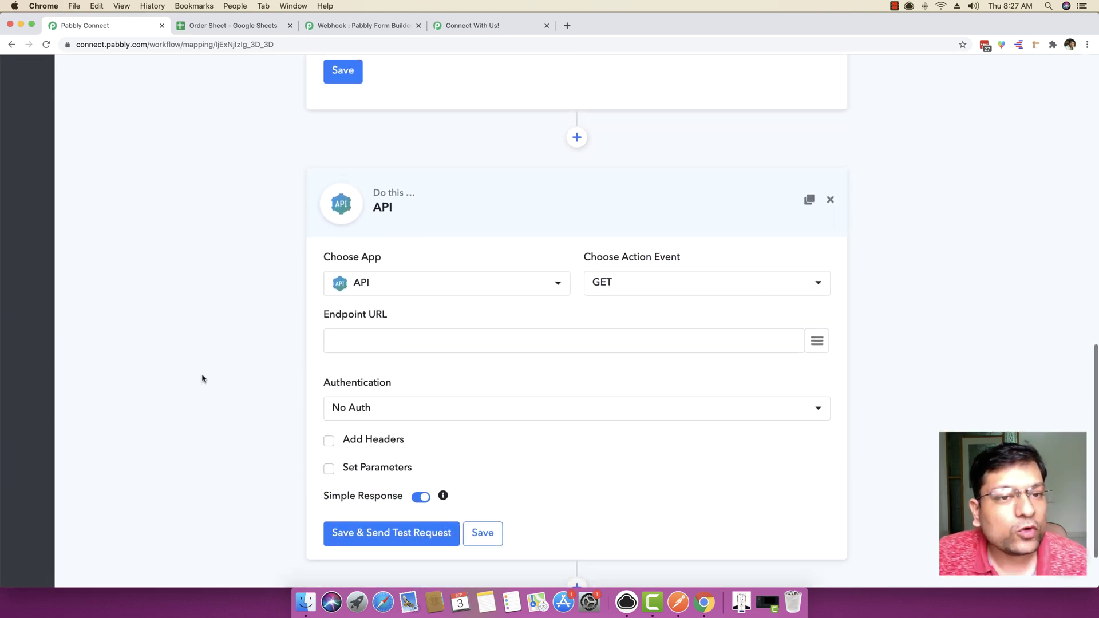
pyautogui.click(247, 26)
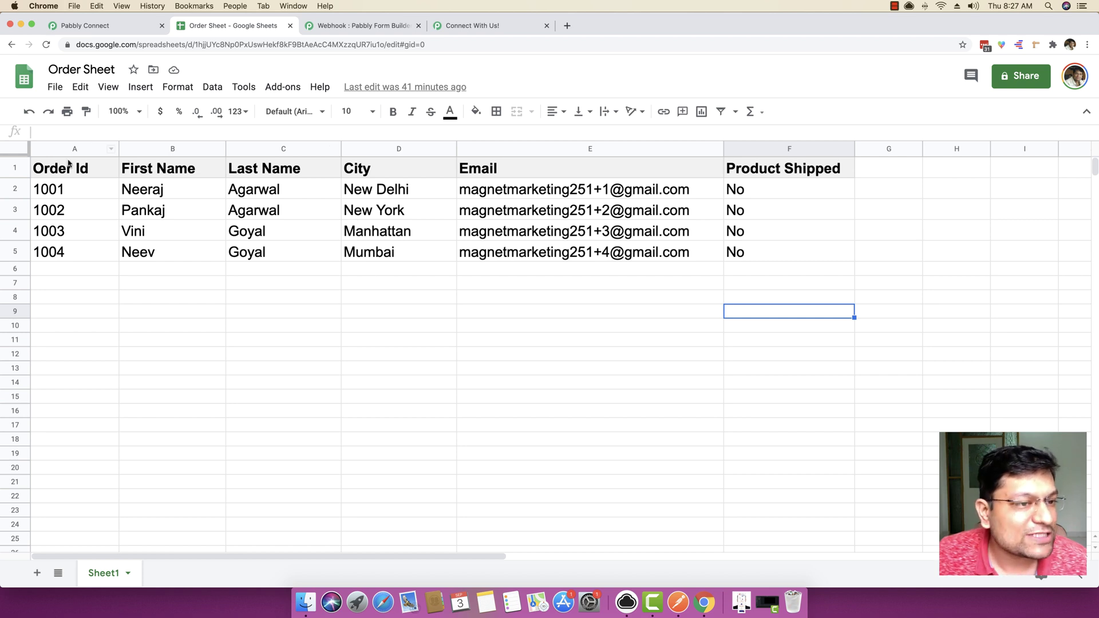
# - Set the action to Google Sheets with the Lookup Spreadsheet Rows method
pyautogui.click(101, 25)
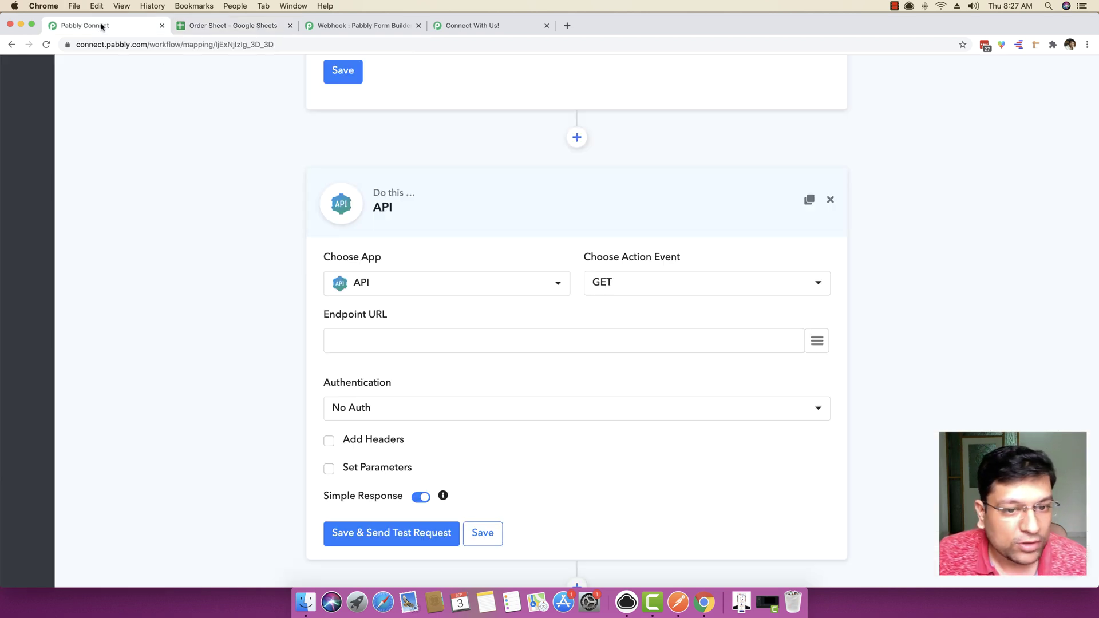
pyautogui.click(438, 282)
pyautogui.write('goog')
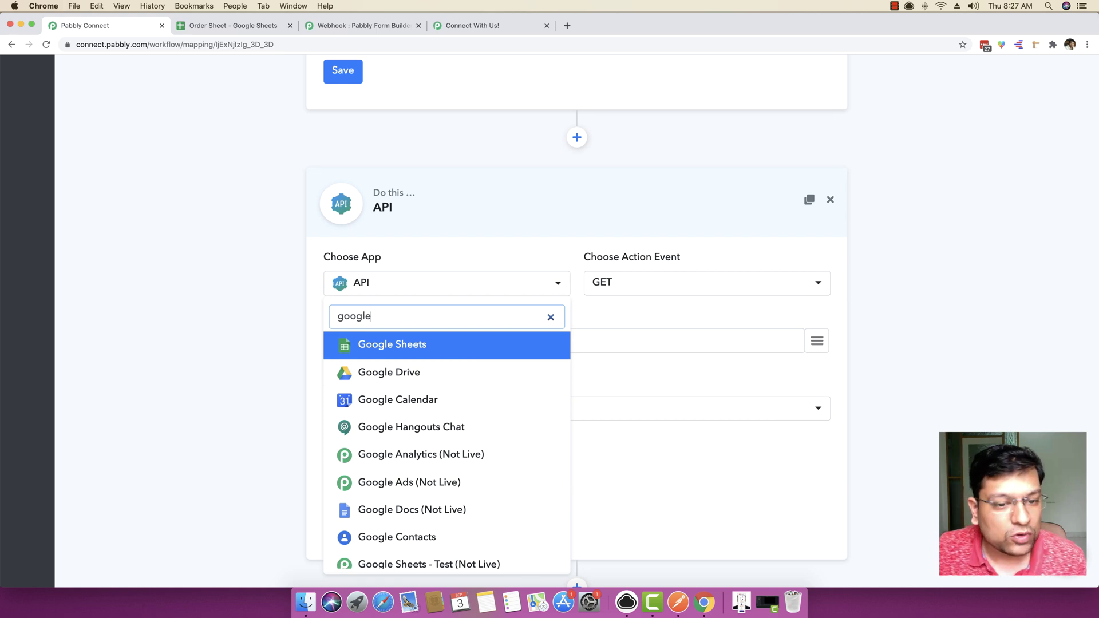
pyautogui.write('le')
pyautogui.click(454, 345)
pyautogui.click(646, 393)
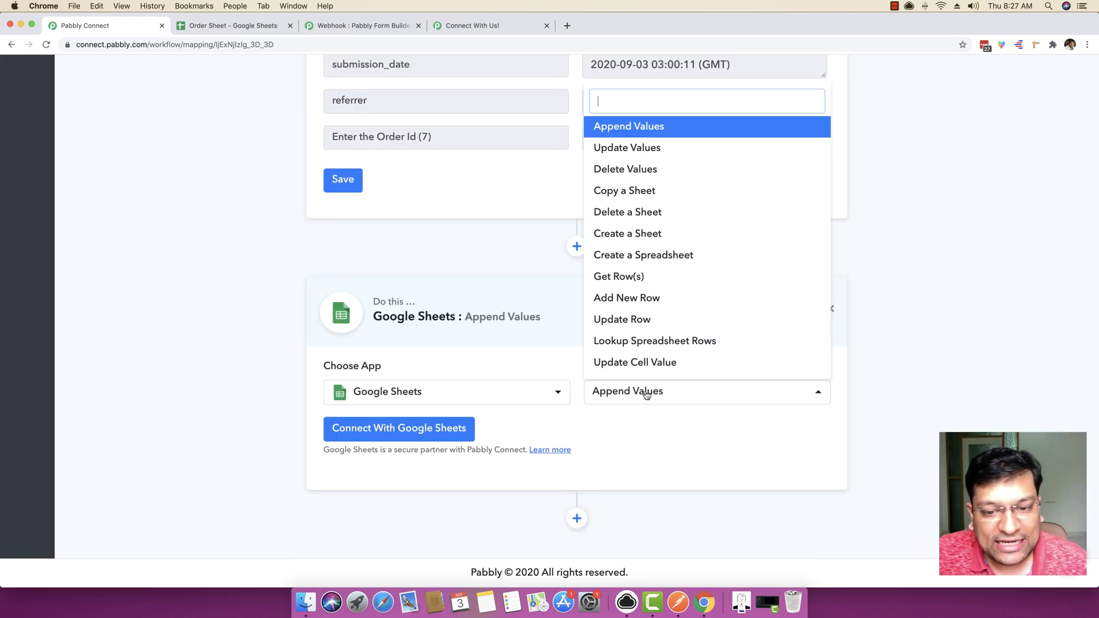
pyautogui.click(647, 342)
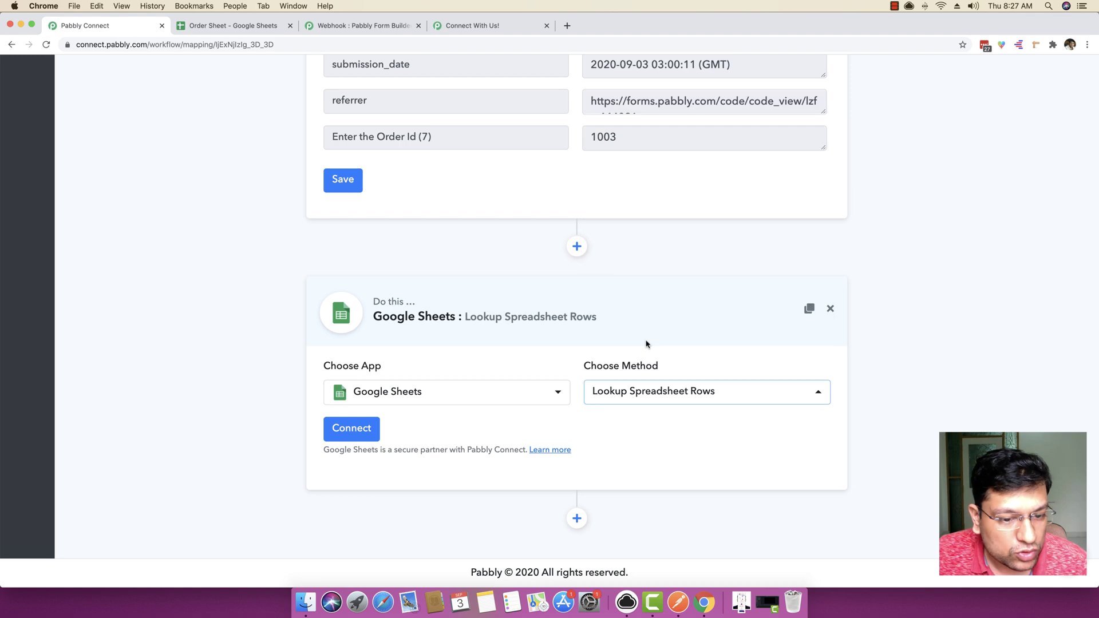
# - Choose the saved Google Sheets #30 credential for the connection
pyautogui.click(355, 434)
pyautogui.click(489, 206)
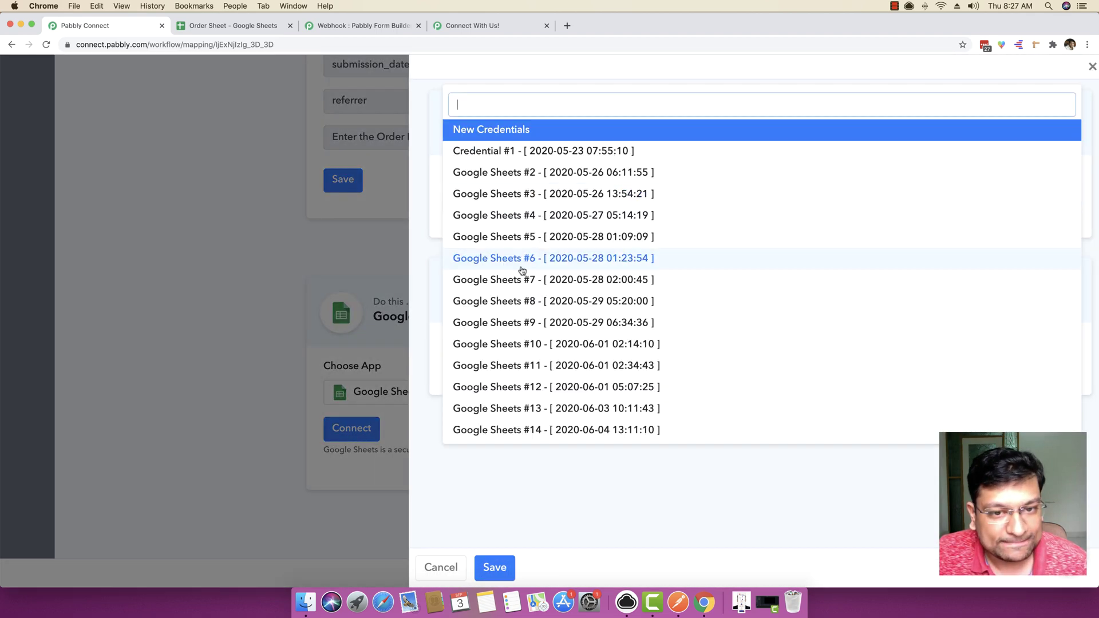
pyautogui.scroll(-6, 584, 341)
pyautogui.click(547, 428)
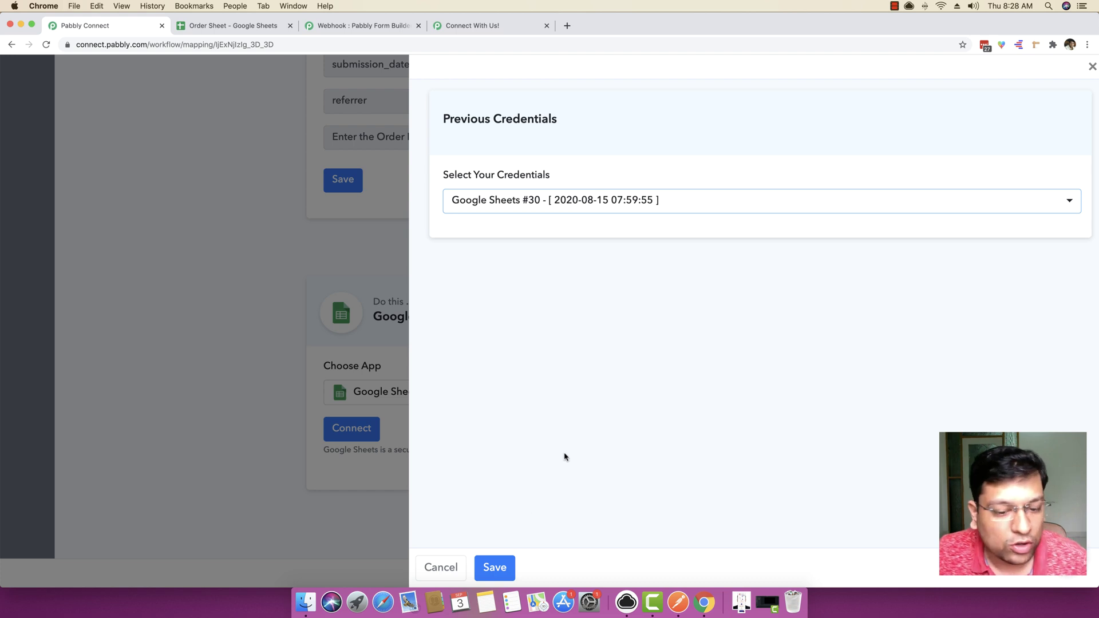
# - Save the connection and select the Order Sheet spreadsheet, with Sheet1 as the sheet
pyautogui.click(494, 570)
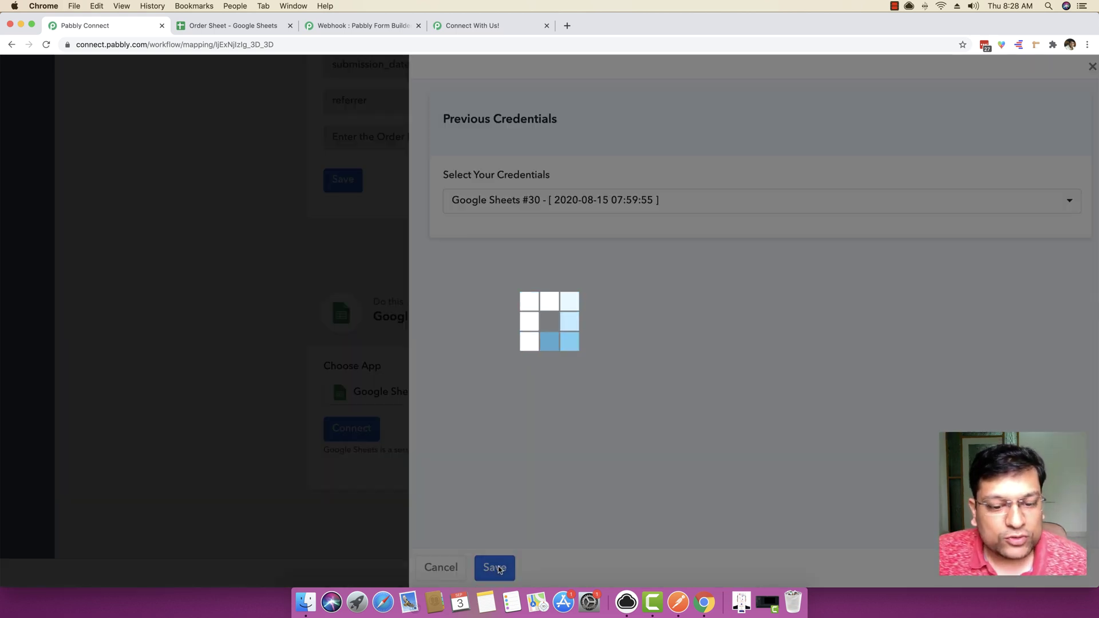
pyautogui.scroll(-5, 269, 399)
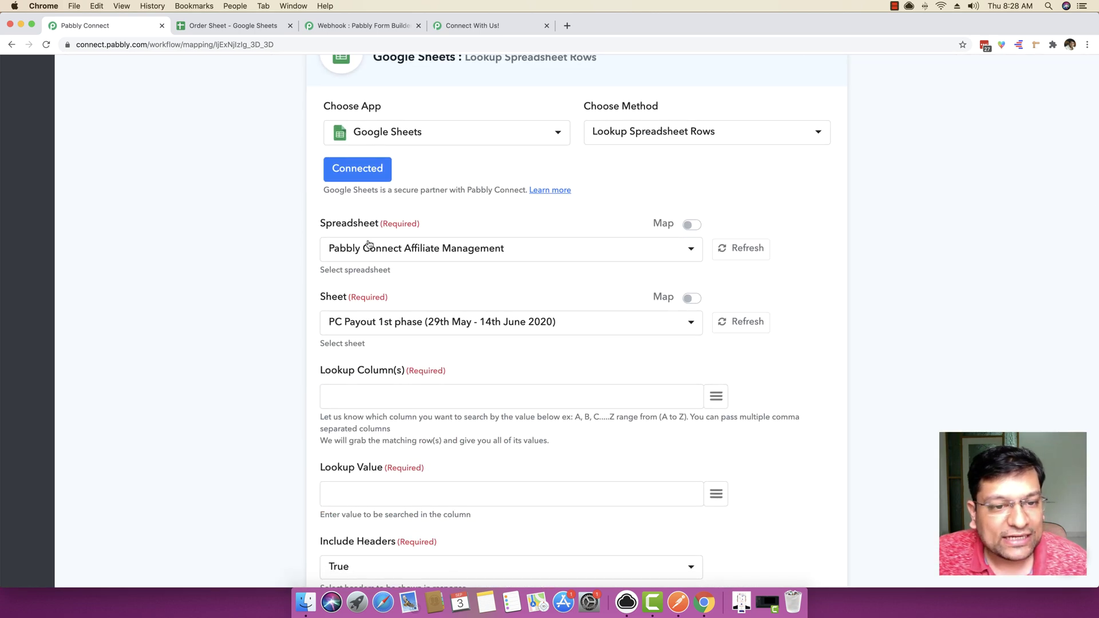
pyautogui.click(415, 246)
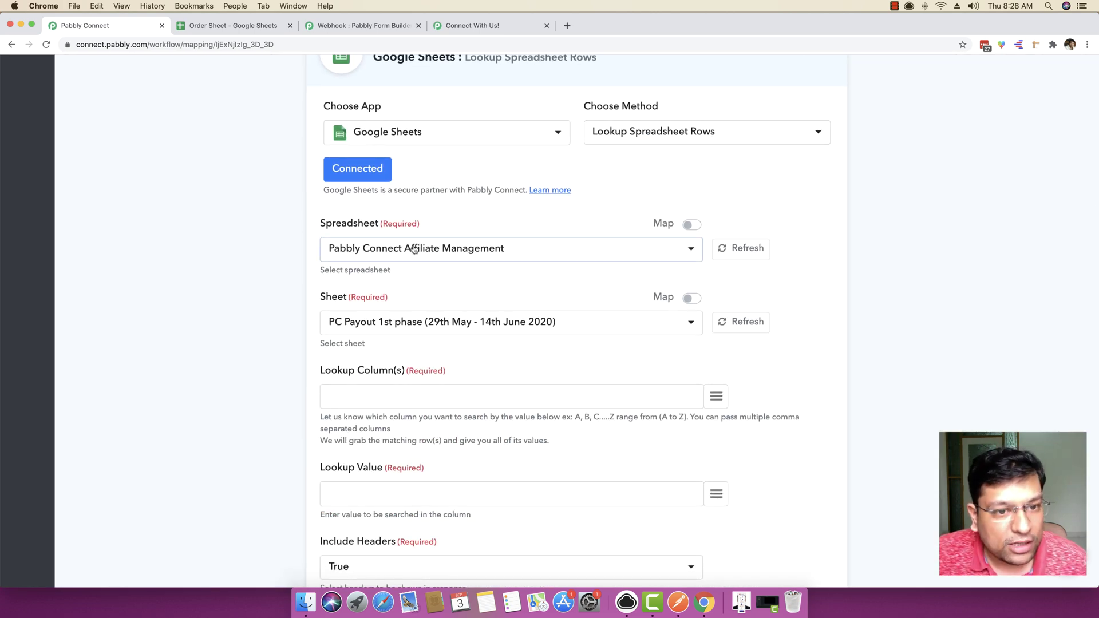
pyautogui.write('order')
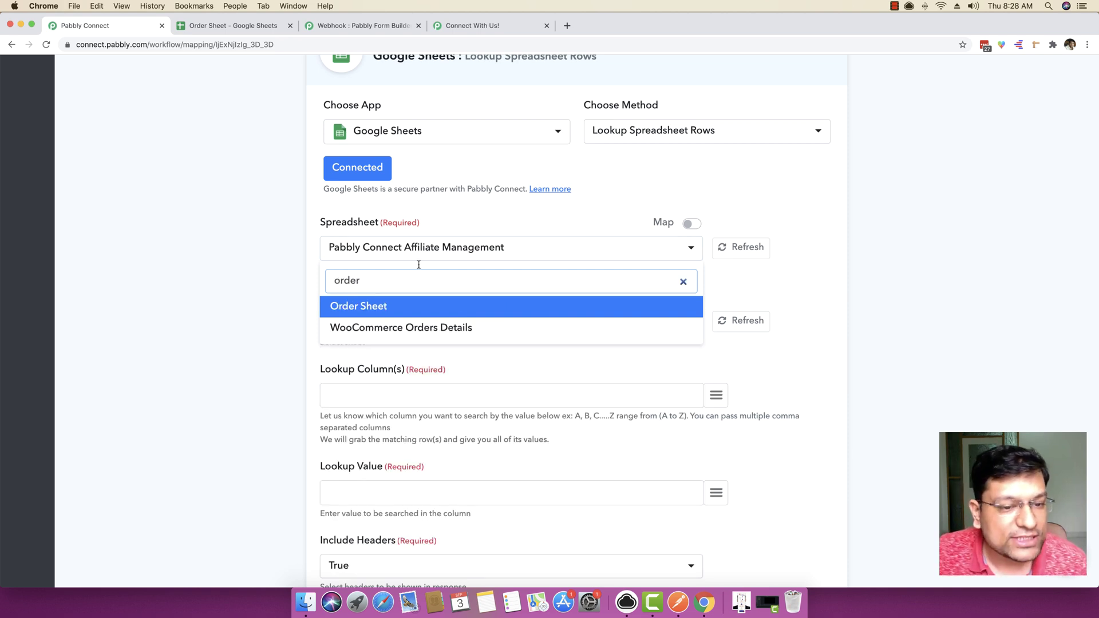
pyautogui.click(358, 309)
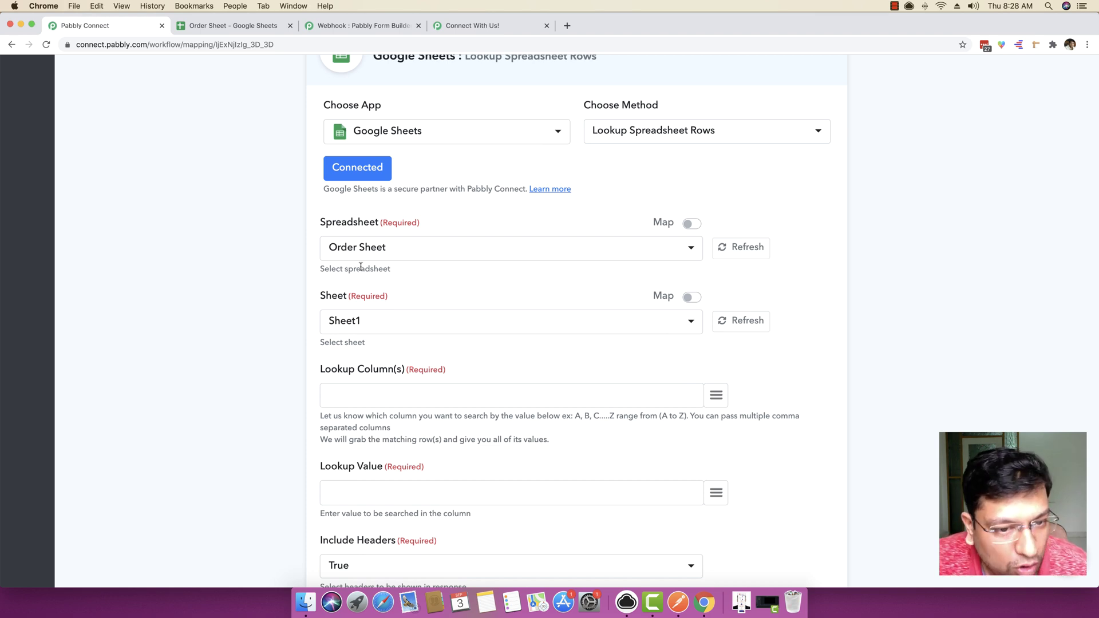
pyautogui.scroll(-3, 361, 267)
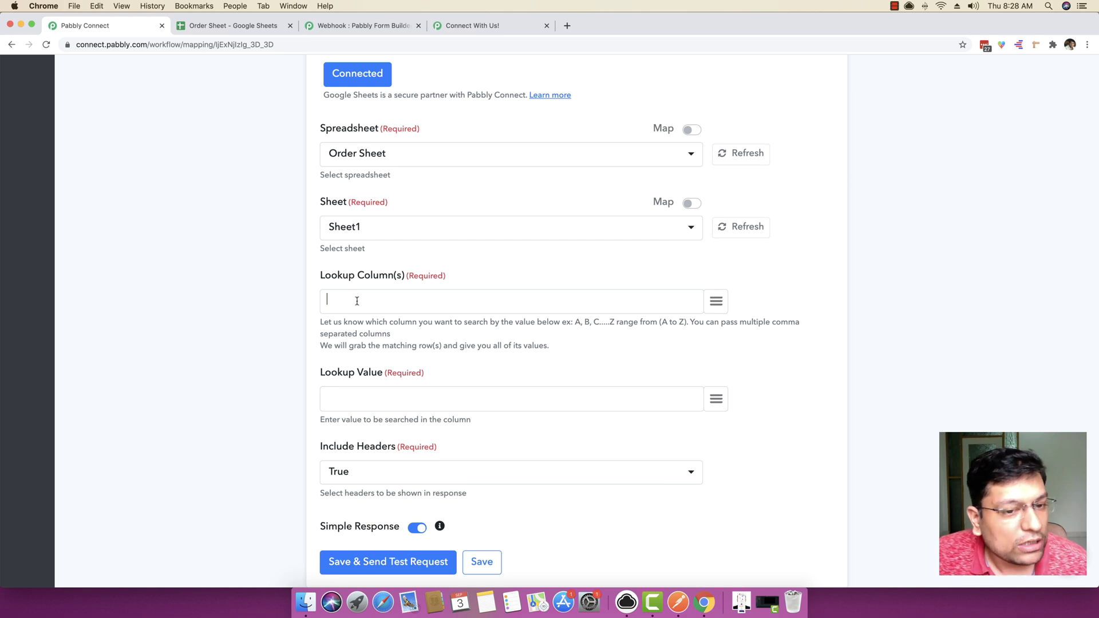
# - Set the lookup column to A after checking the form confirmation and the sheet's Order Id column
pyautogui.click(463, 25)
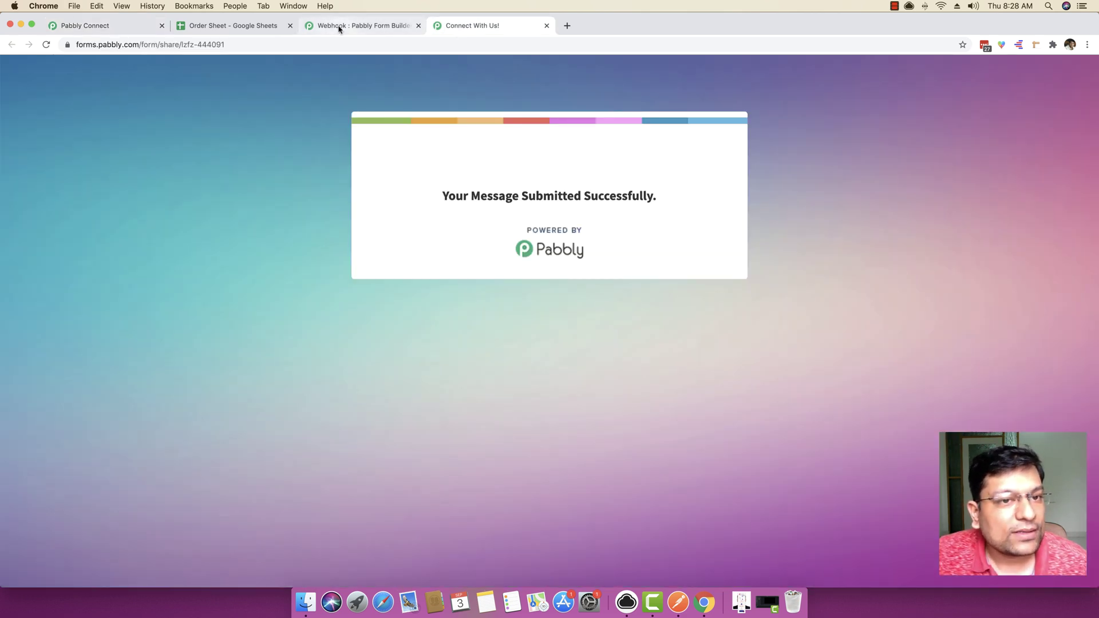
pyautogui.click(255, 27)
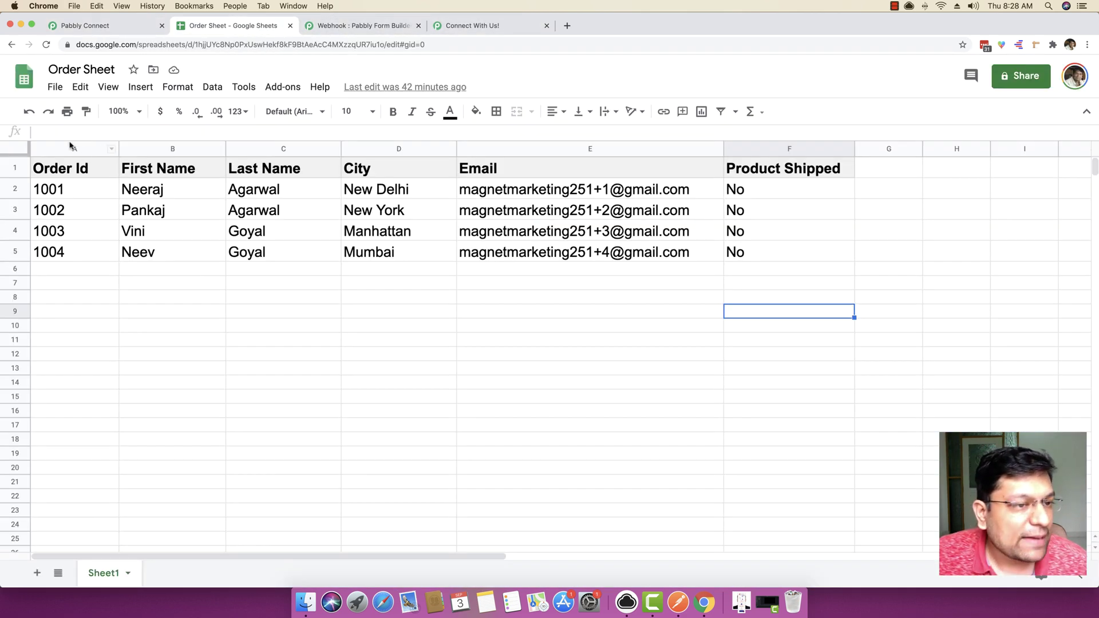
pyautogui.click(121, 27)
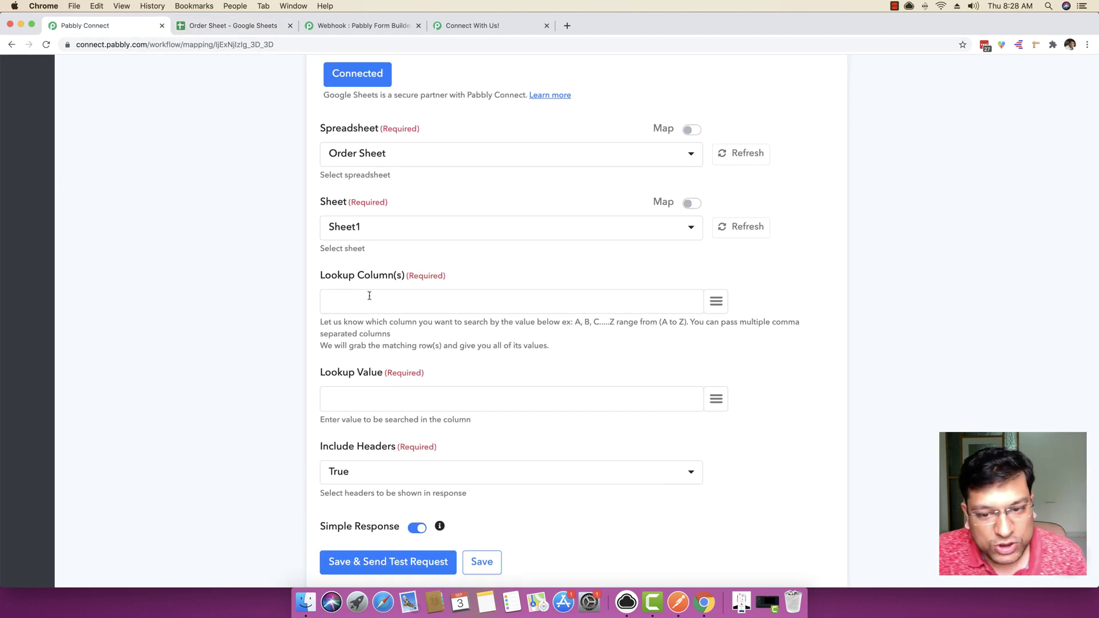
pyautogui.write('A')
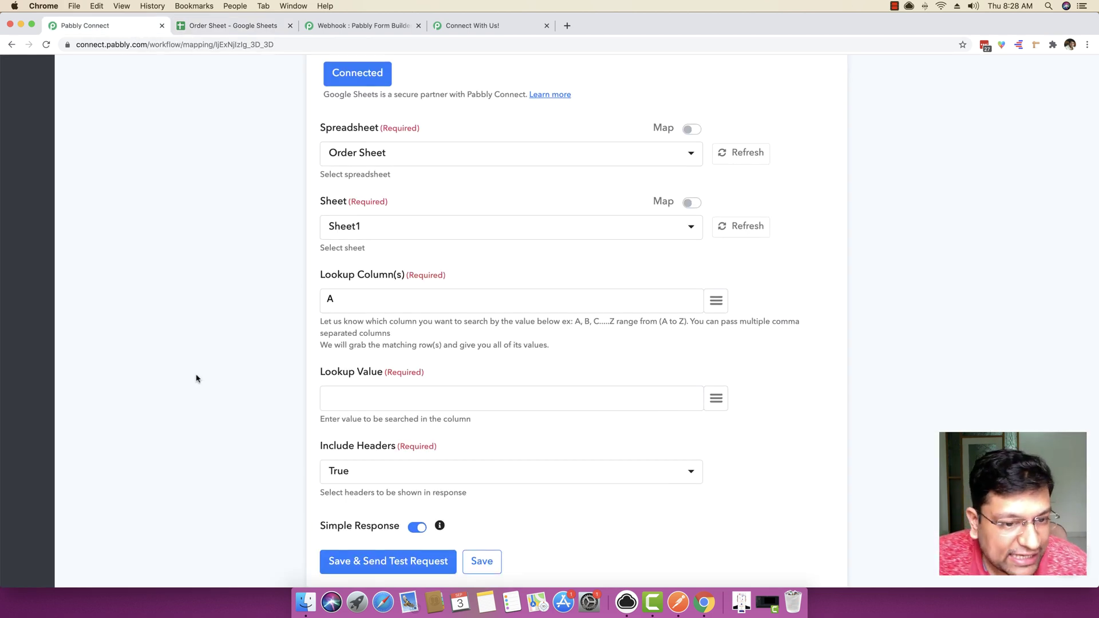
pyautogui.scroll(-2, 368, 365)
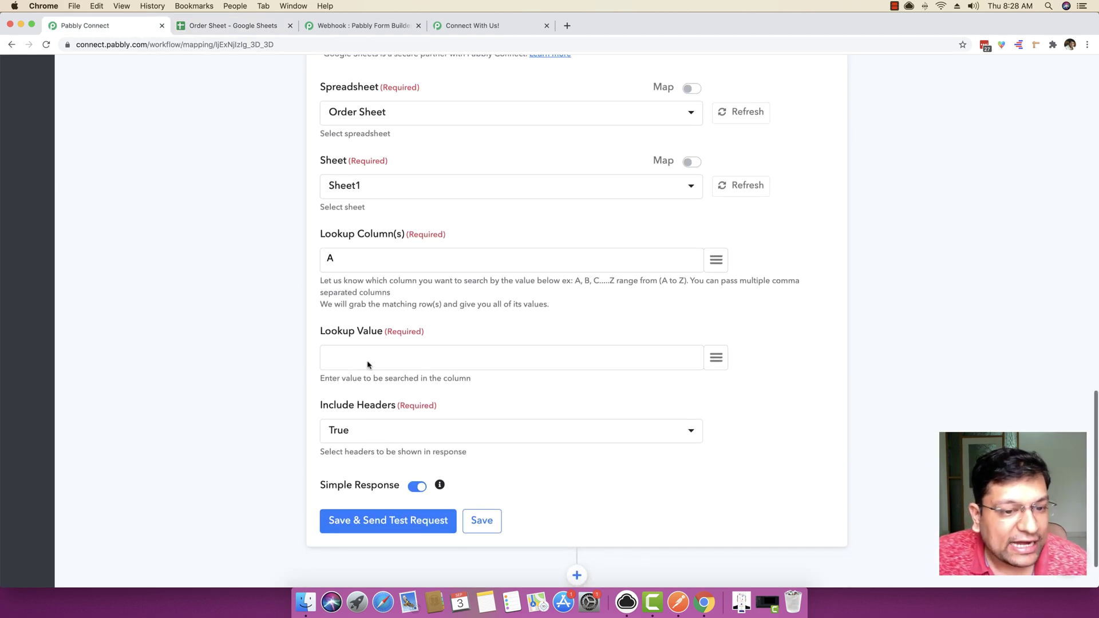
pyautogui.click(240, 26)
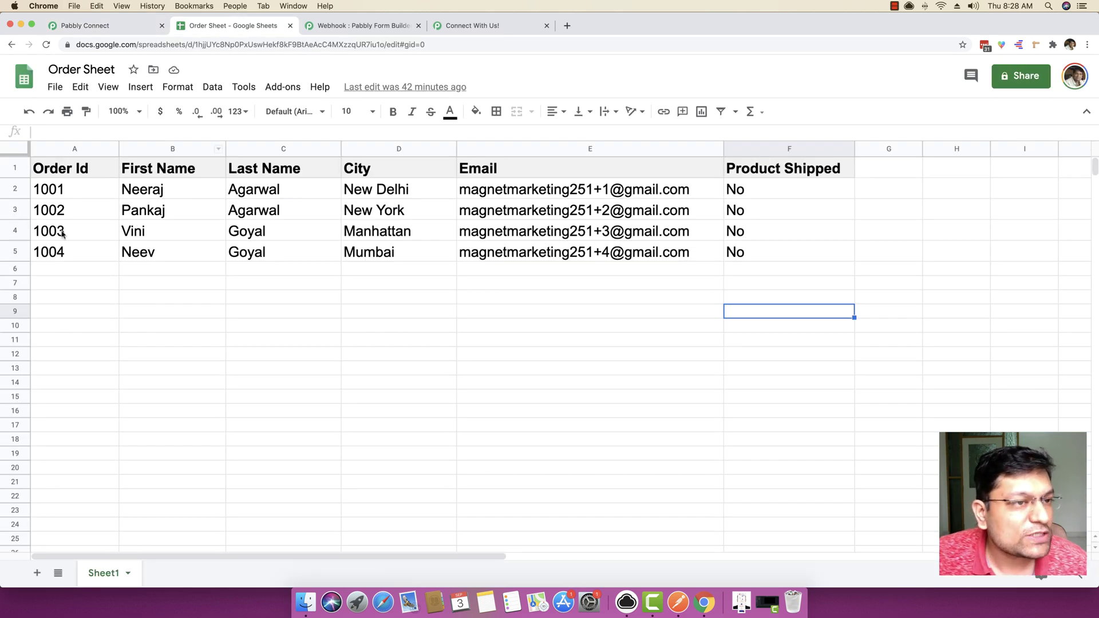
pyautogui.click(99, 26)
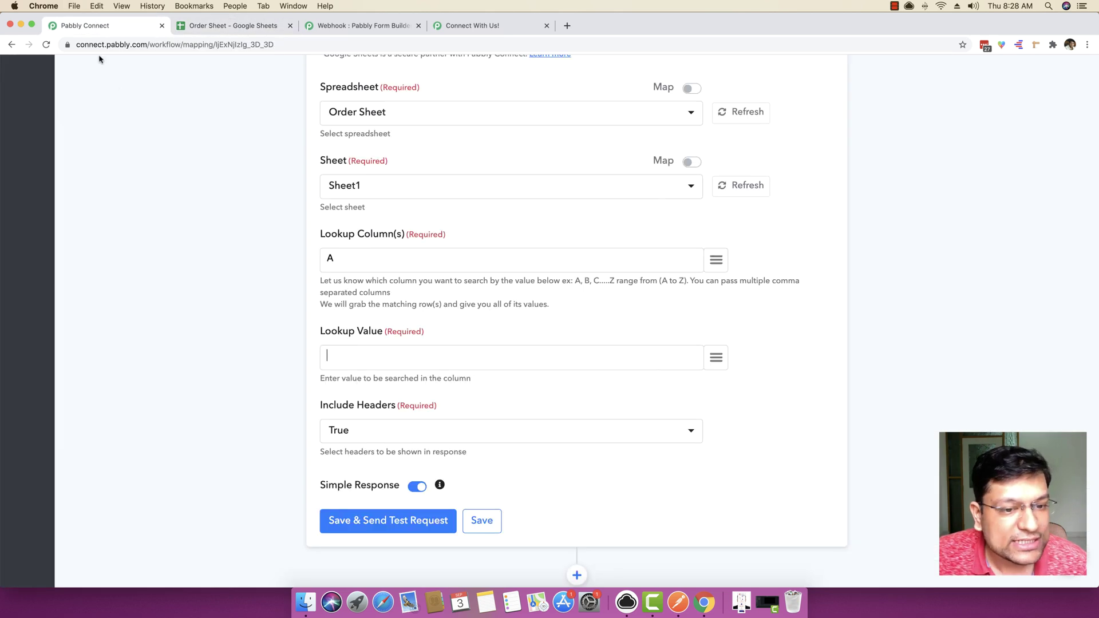
# - Map the submitted Order Id (1003) as the lookup value and show the Order Id column header
pyautogui.click(717, 359)
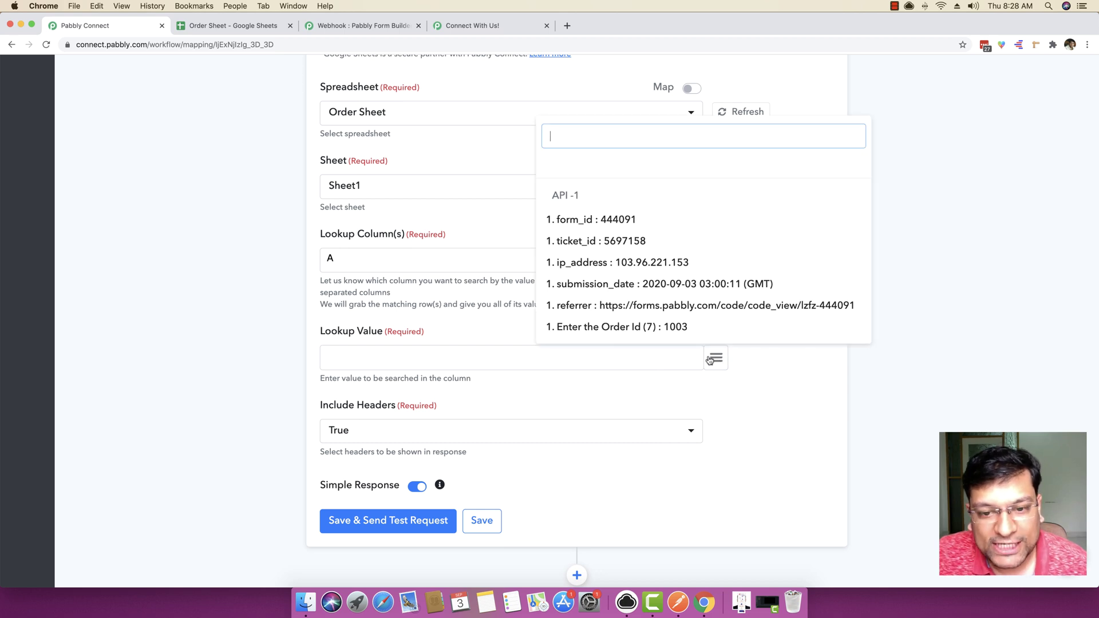
pyautogui.click(582, 327)
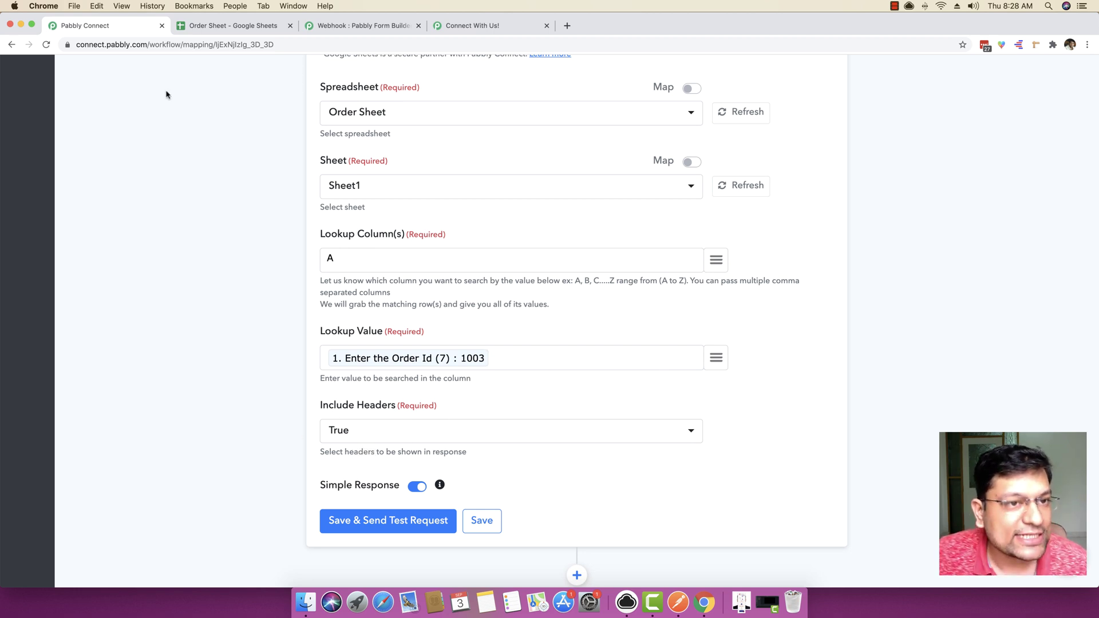
pyautogui.click(220, 25)
pyautogui.click(78, 171)
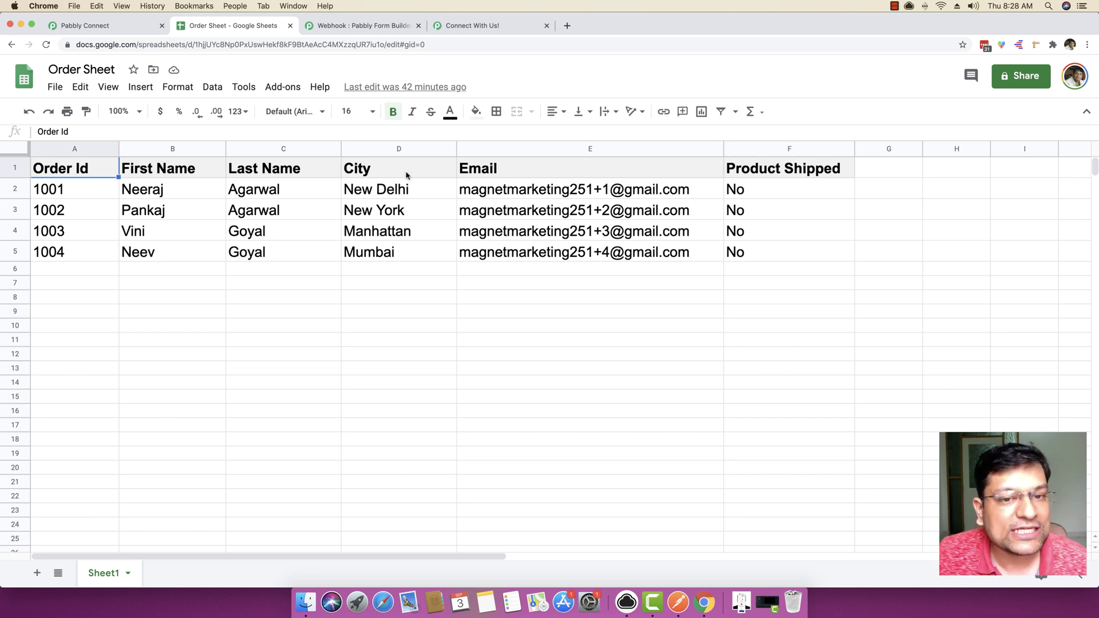
# - Review the Order Sheet rows, noting the Agarwal last names in column C, then return to the lookup step
pyautogui.click(88, 25)
pyautogui.scroll(-2, 177, 370)
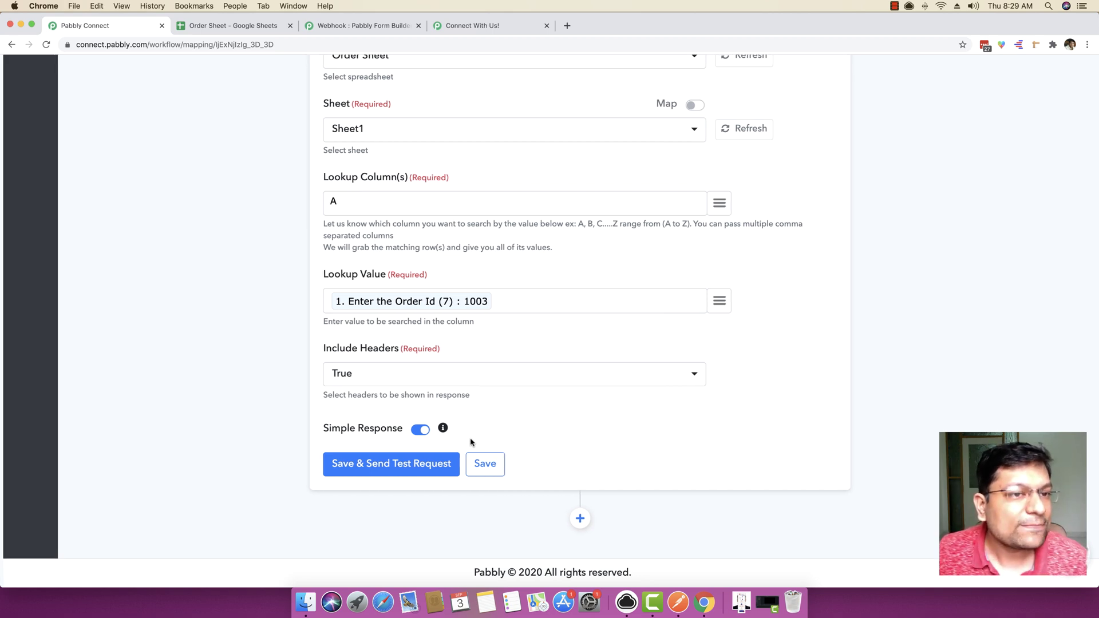
pyautogui.click(233, 25)
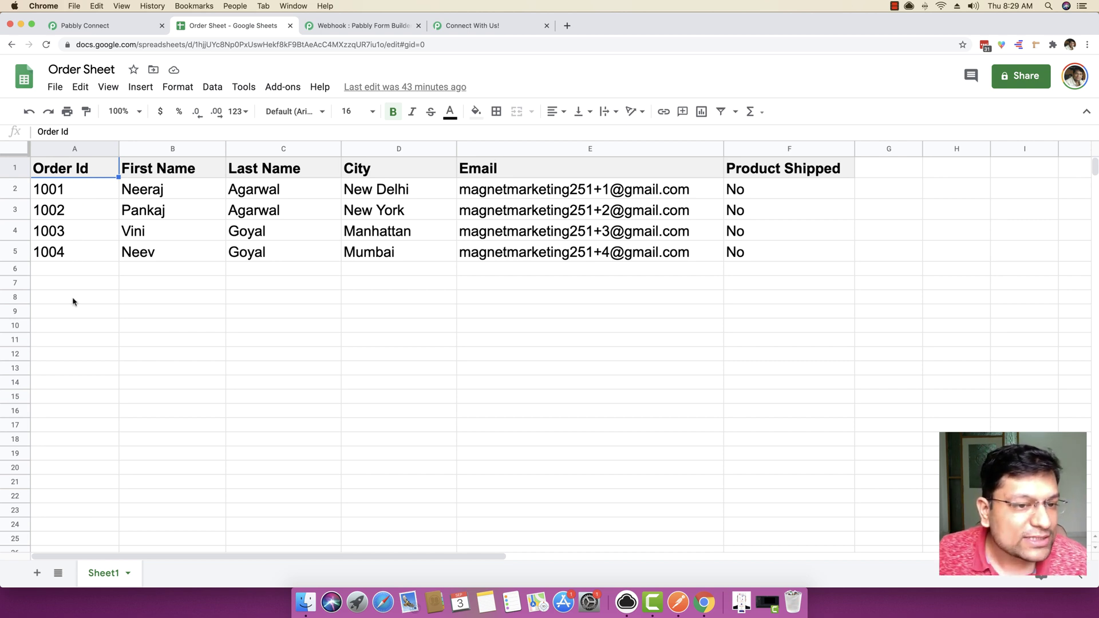
pyautogui.click(274, 190)
pyautogui.click(278, 207)
pyautogui.click(280, 190)
pyautogui.click(277, 210)
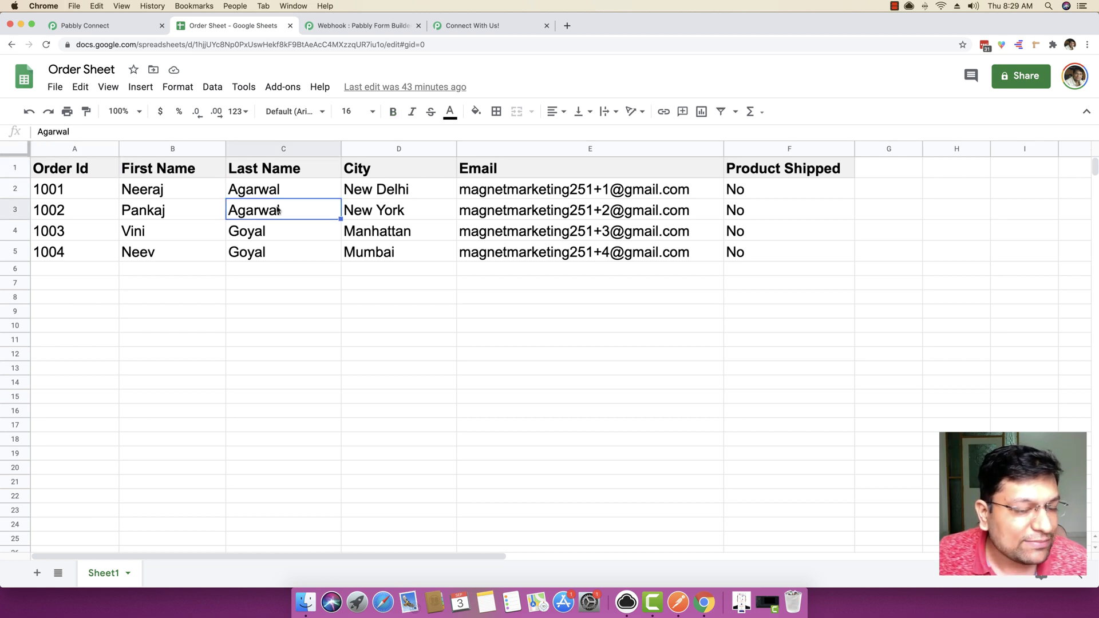
pyautogui.click(306, 327)
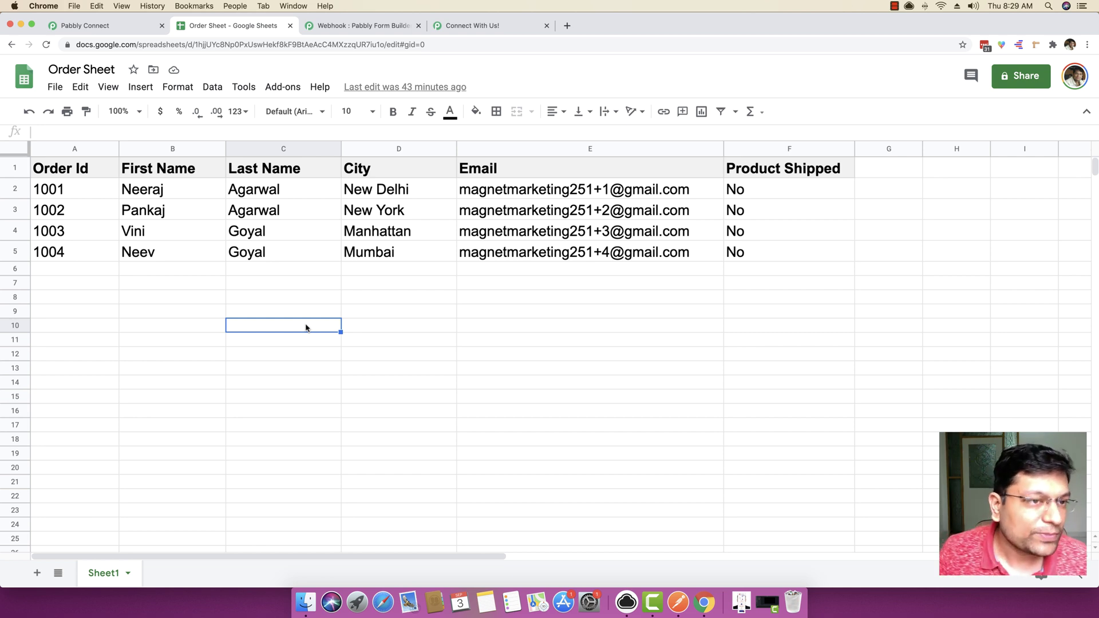
pyautogui.click(109, 26)
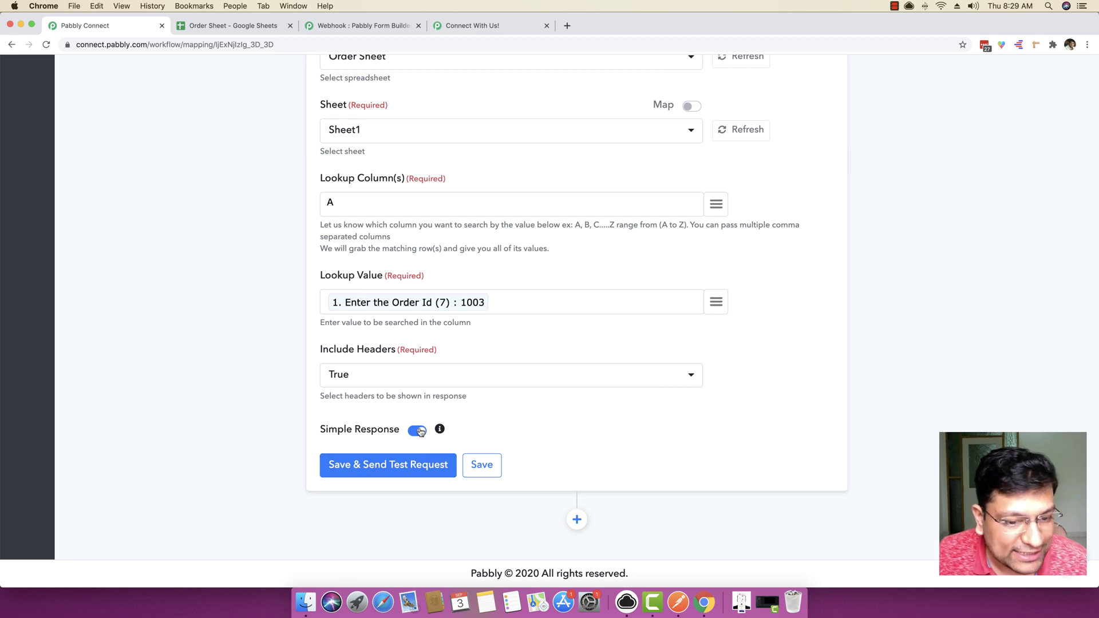
# - Save and test the lookup, confirming it returns Product Shipped 'No' at row index 4
pyautogui.click(375, 464)
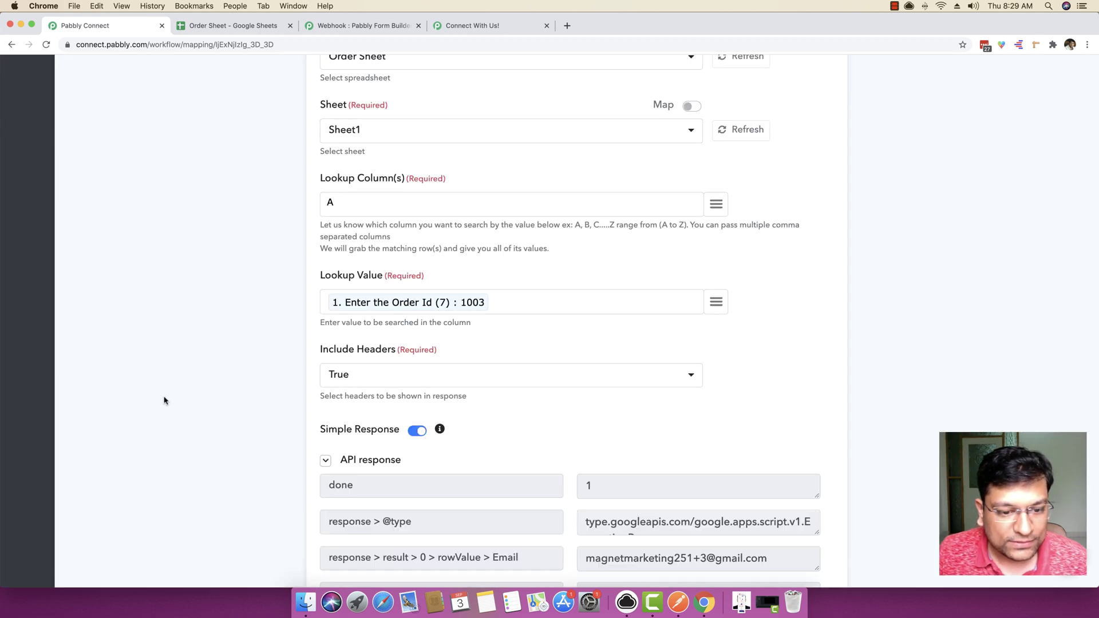
pyautogui.scroll(-2, 179, 400)
pyautogui.scroll(-3, 178, 401)
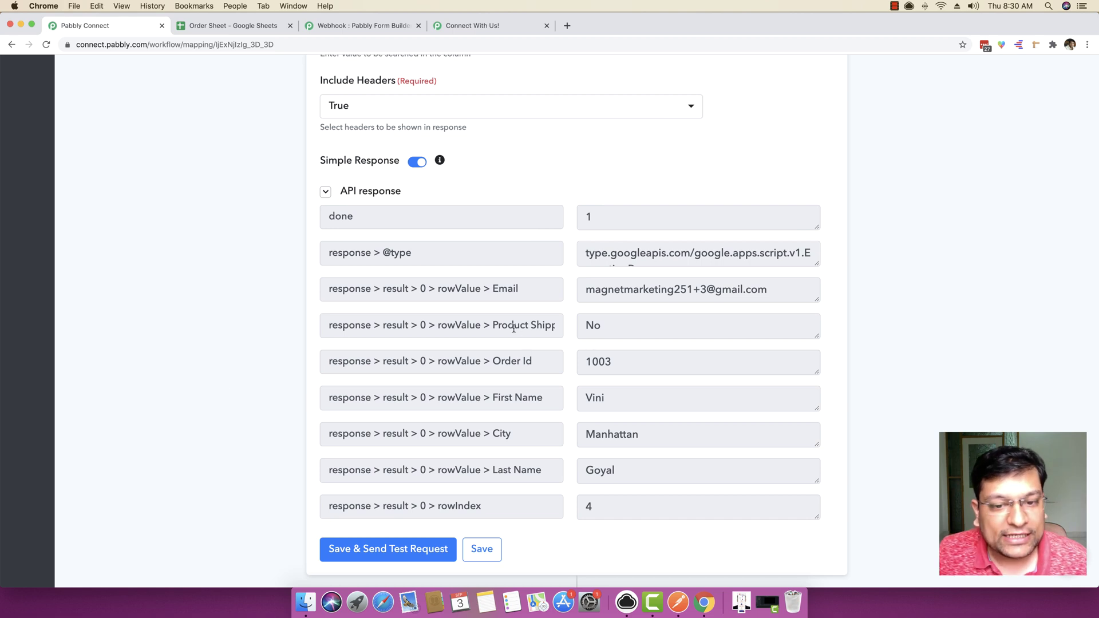
pyautogui.doubleClick(495, 324)
pyautogui.moveTo(495, 325); pyautogui.dragTo(581, 324)
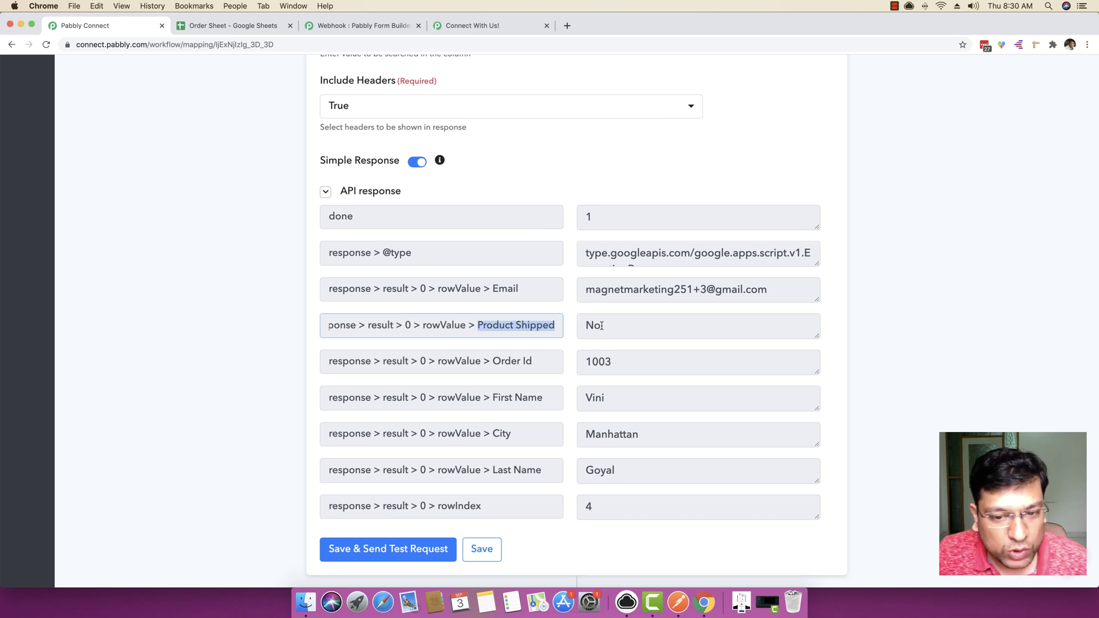
pyautogui.click(601, 325)
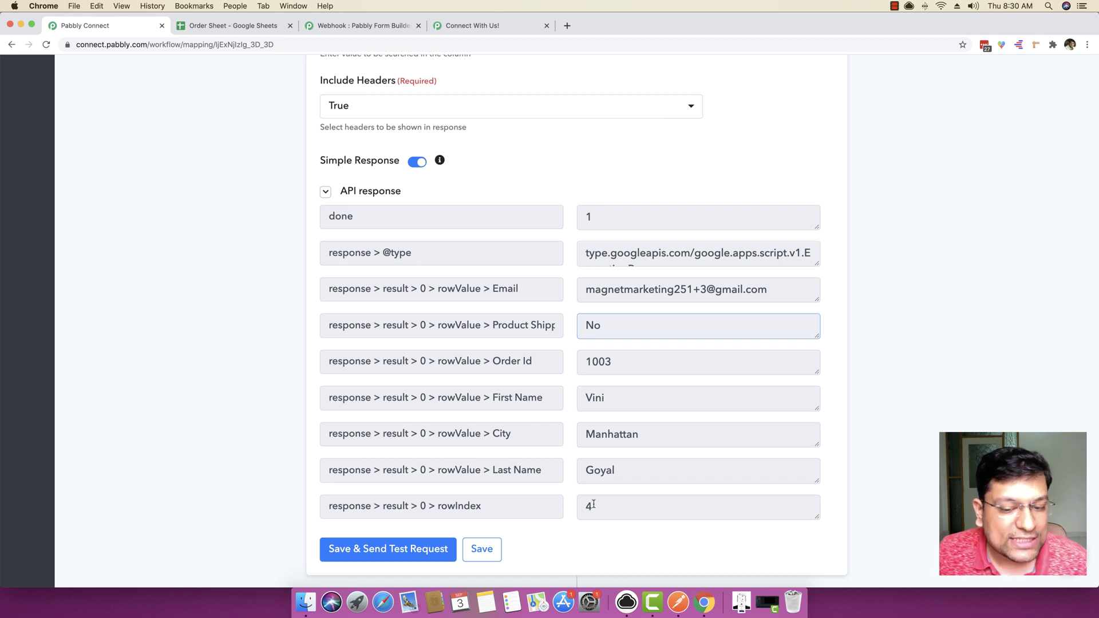
pyautogui.click(593, 504)
# - Select row 4 and cell A4 holding order 1003 in the Order Sheet
pyautogui.click(212, 31)
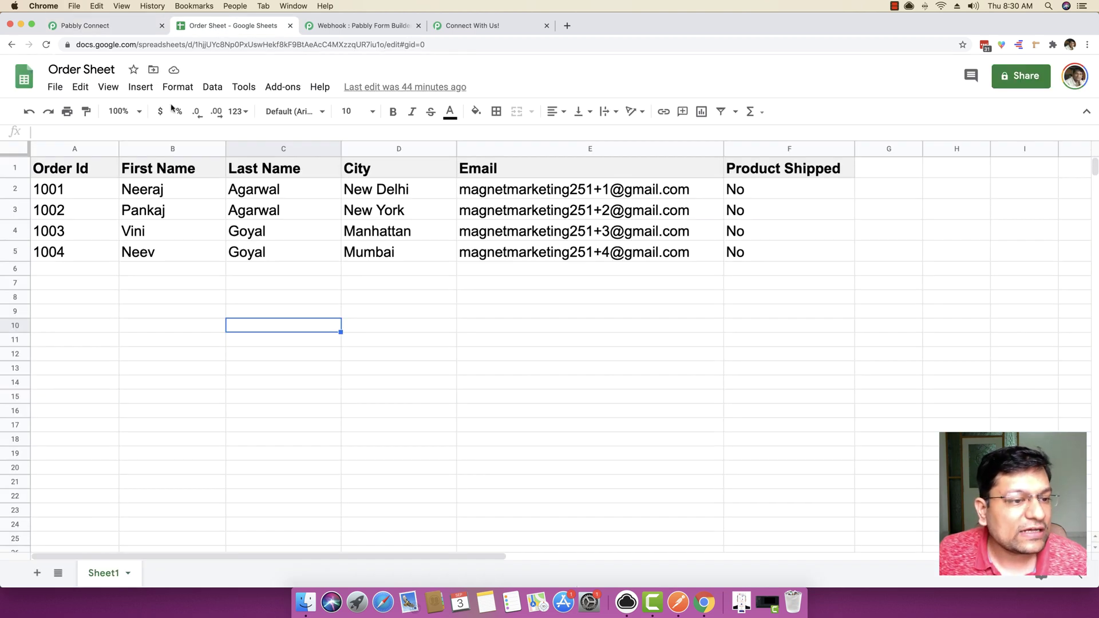
pyautogui.click(56, 231)
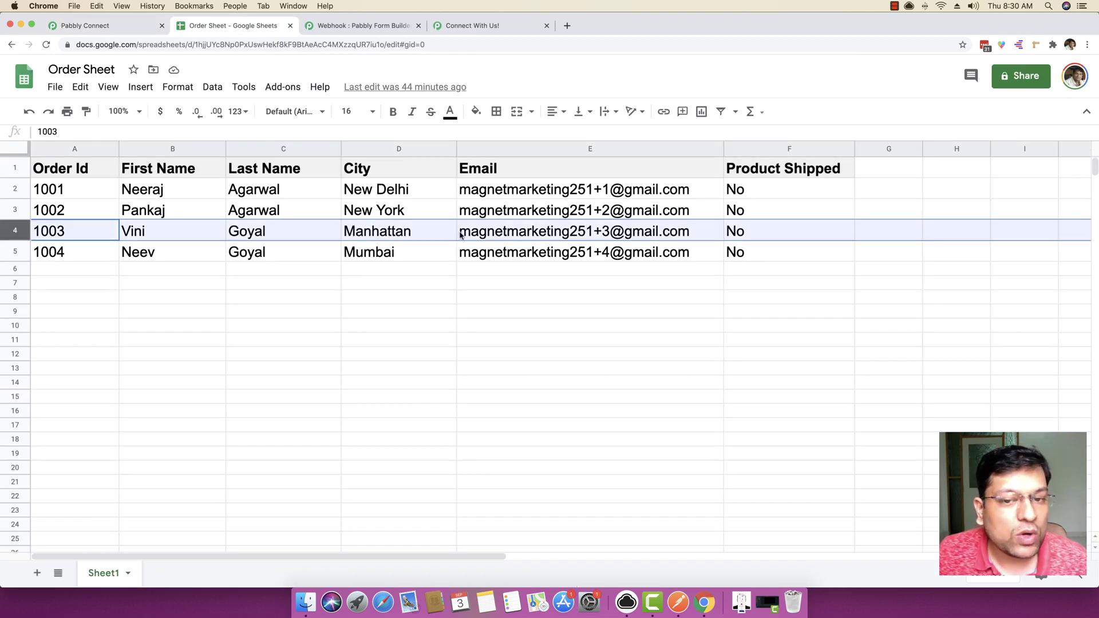
pyautogui.click(85, 232)
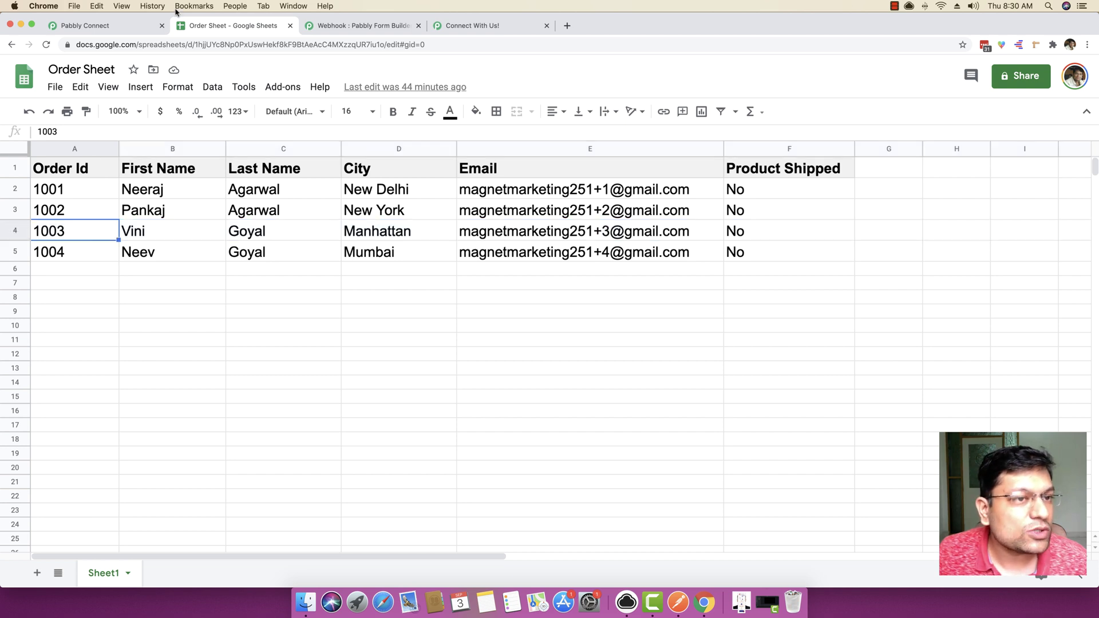
# - Add a Google Sheets step with the Update Cell Value method below the lookup
pyautogui.click(138, 26)
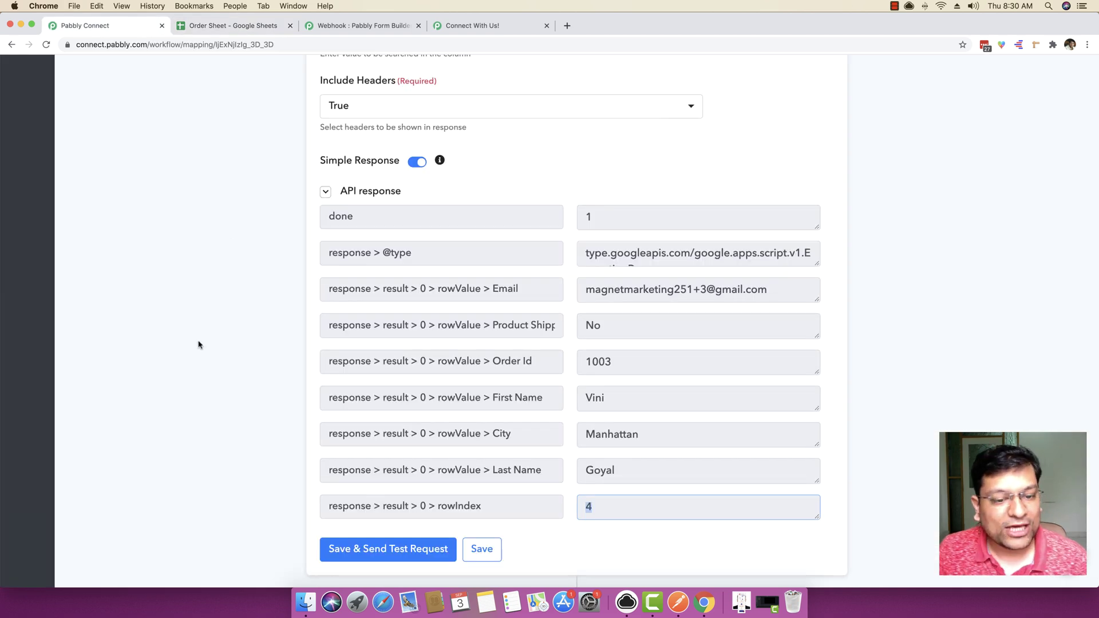
pyautogui.scroll(-3, 198, 344)
pyautogui.click(253, 429)
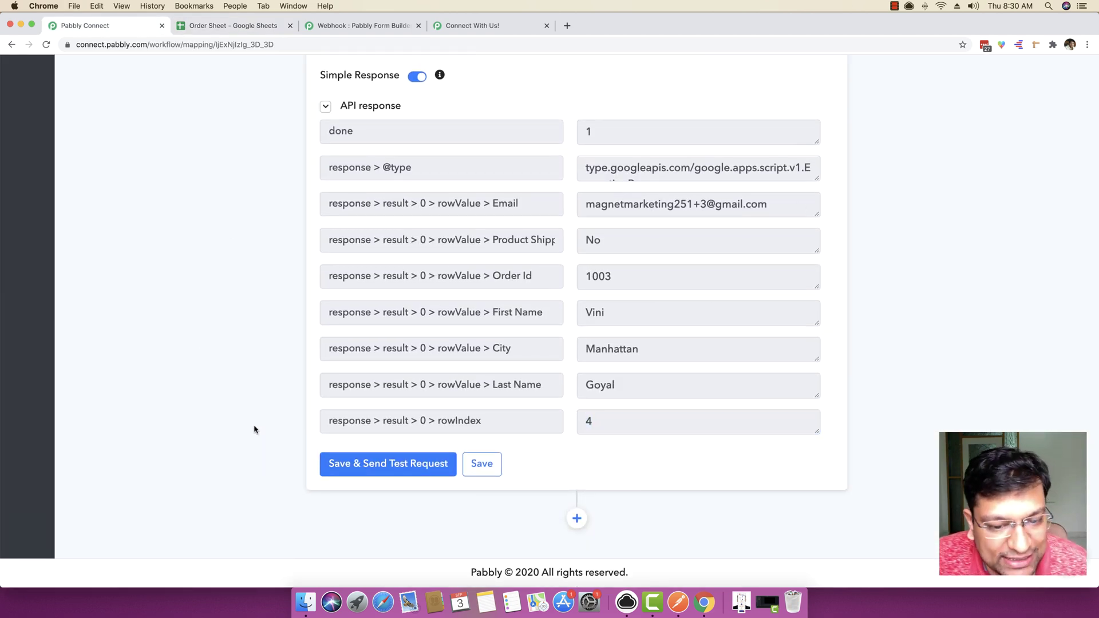
pyautogui.click(576, 519)
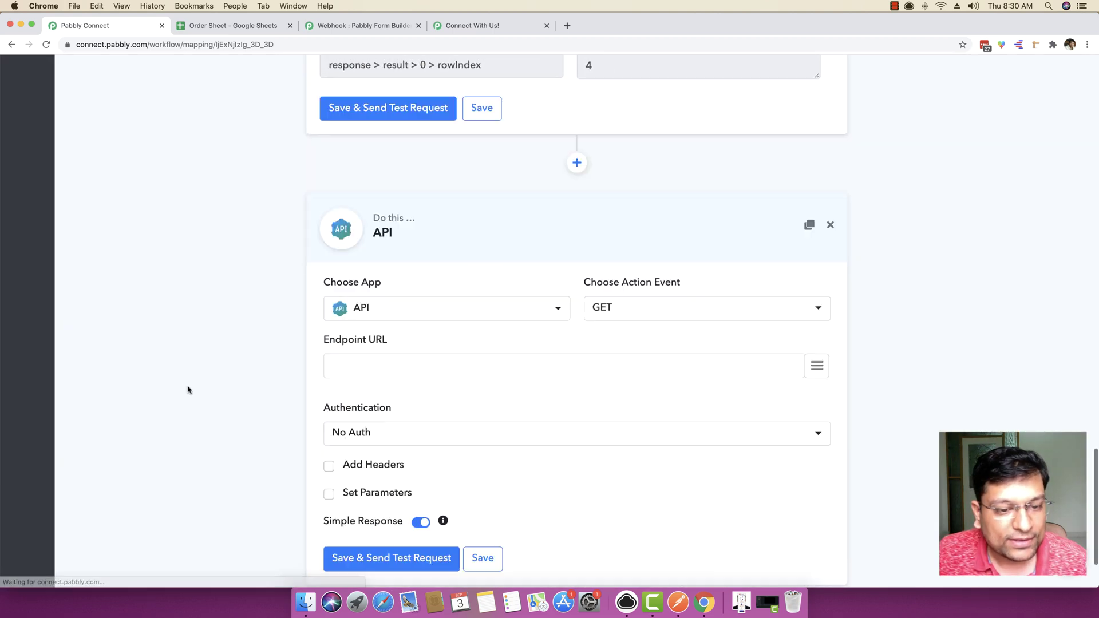
pyautogui.click(396, 250)
pyautogui.write('google s')
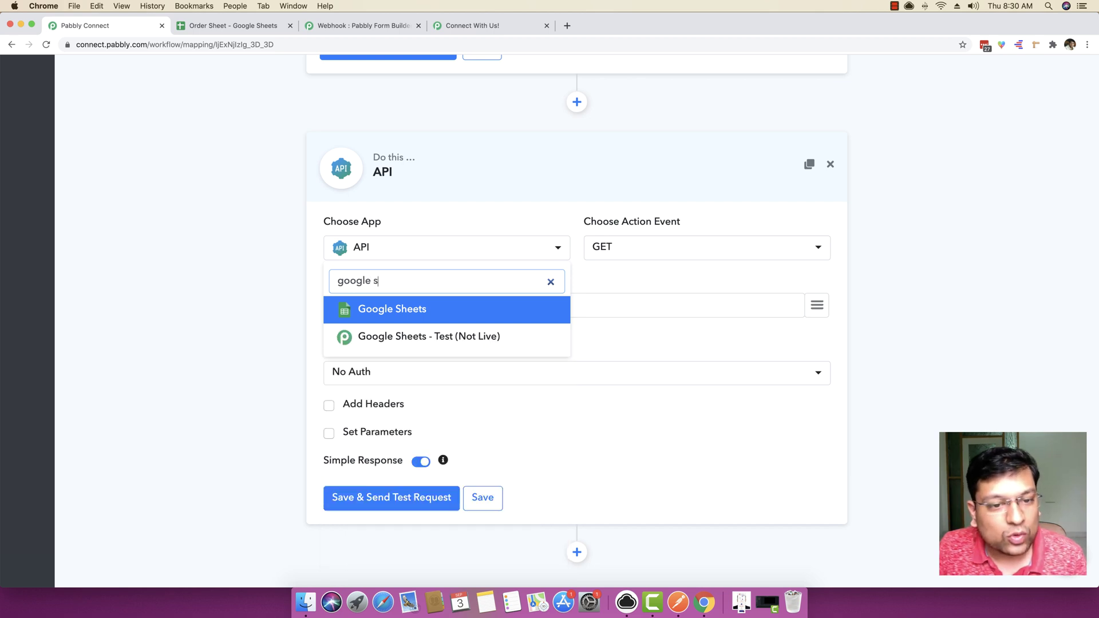
pyautogui.write('heet')
pyautogui.click(473, 306)
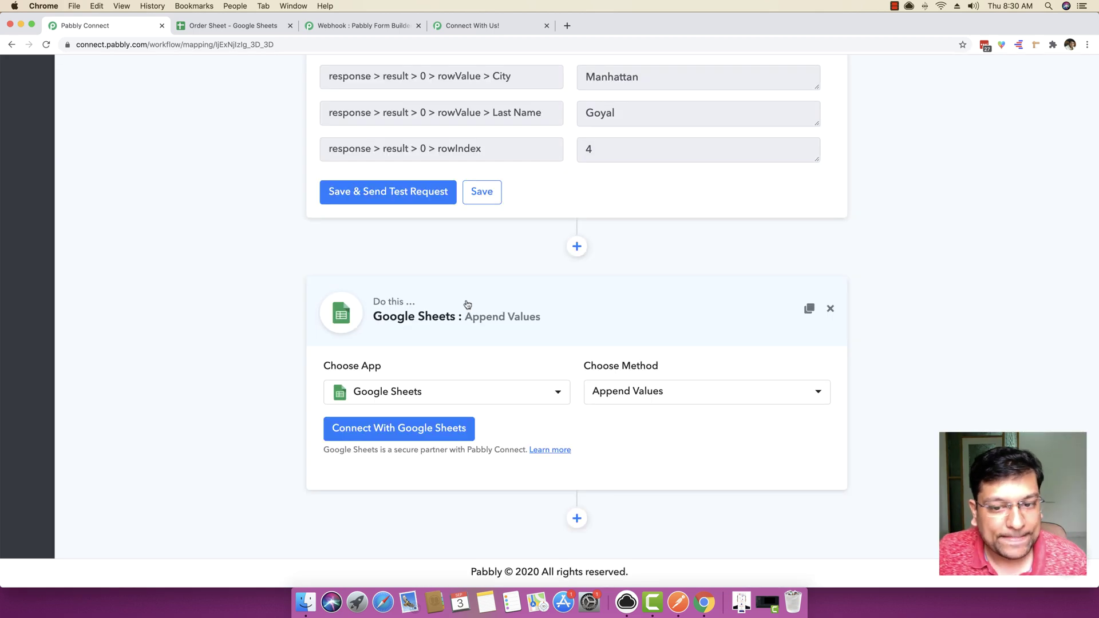
pyautogui.click(633, 391)
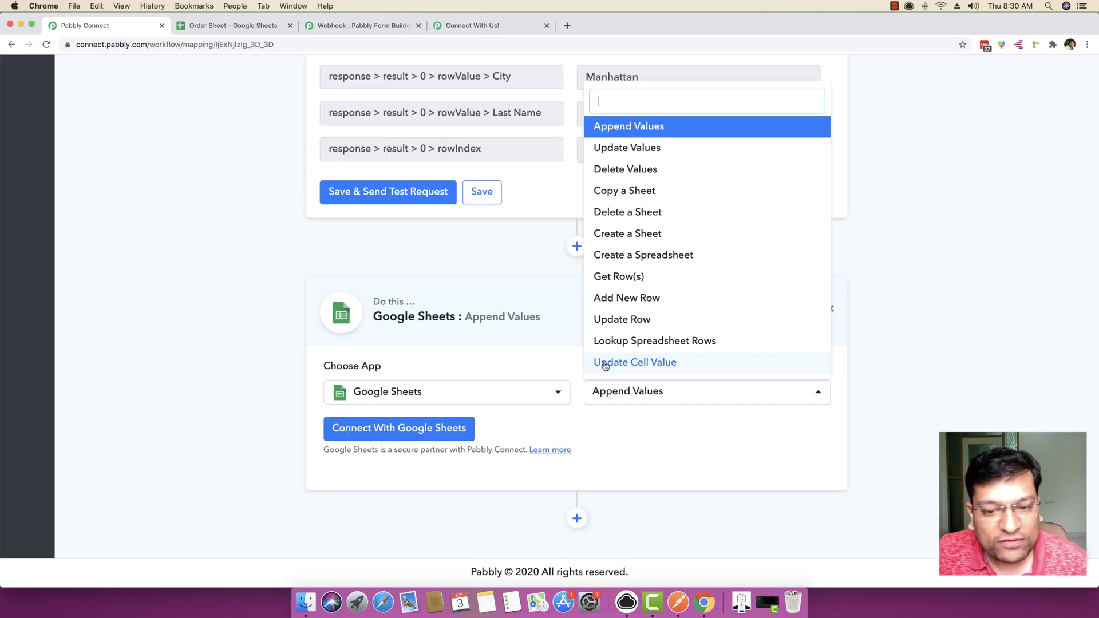
pyautogui.click(637, 364)
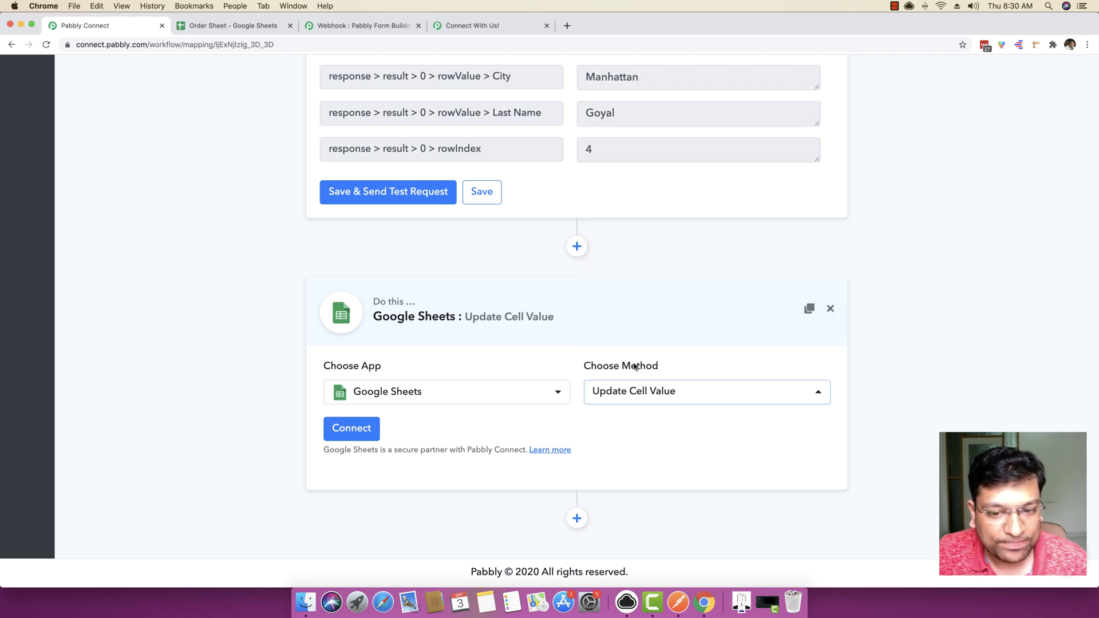
# - Connect the update step using the most recent saved Google Sheets credential
pyautogui.click(354, 431)
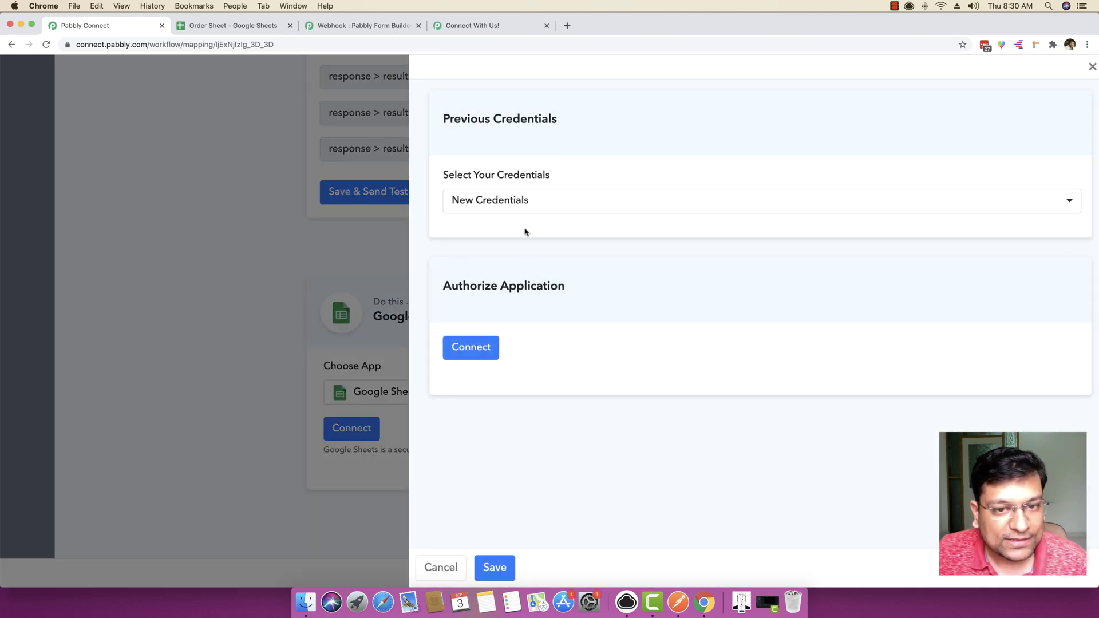
pyautogui.click(530, 205)
pyautogui.scroll(-10, 544, 258)
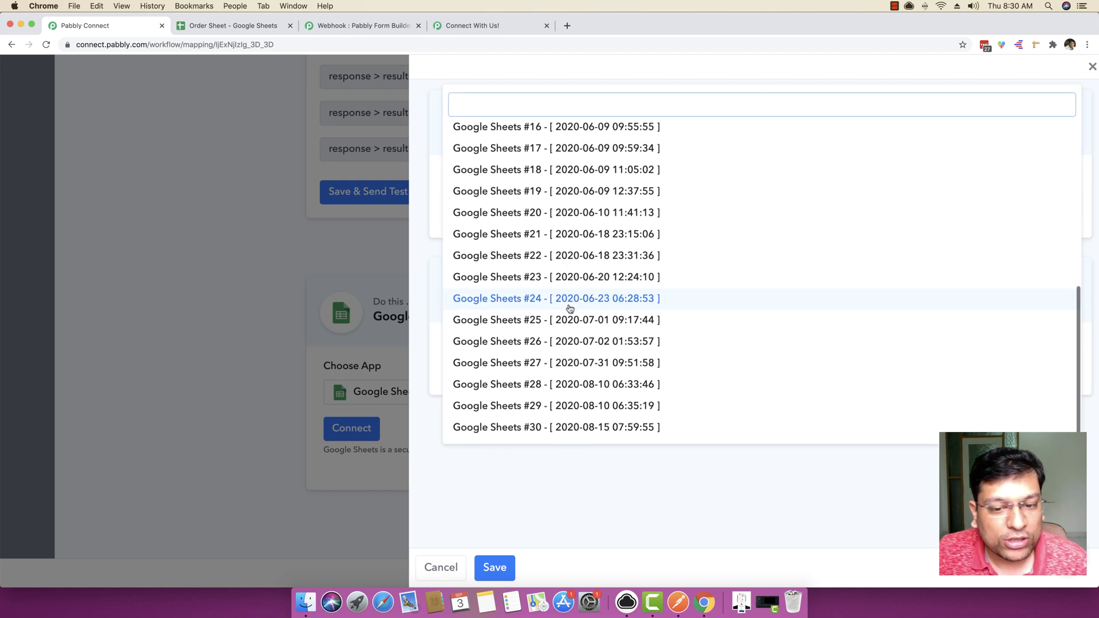
pyautogui.click(518, 427)
pyautogui.click(496, 567)
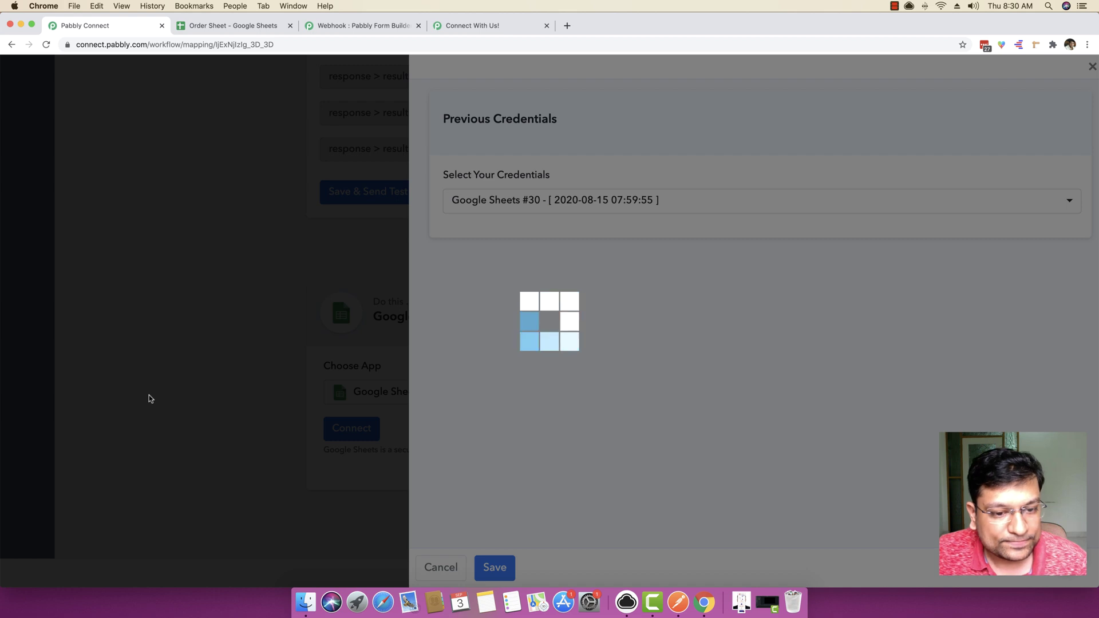
# - Choose Order Sheet as the spreadsheet to update
pyautogui.scroll(-5, 149, 399)
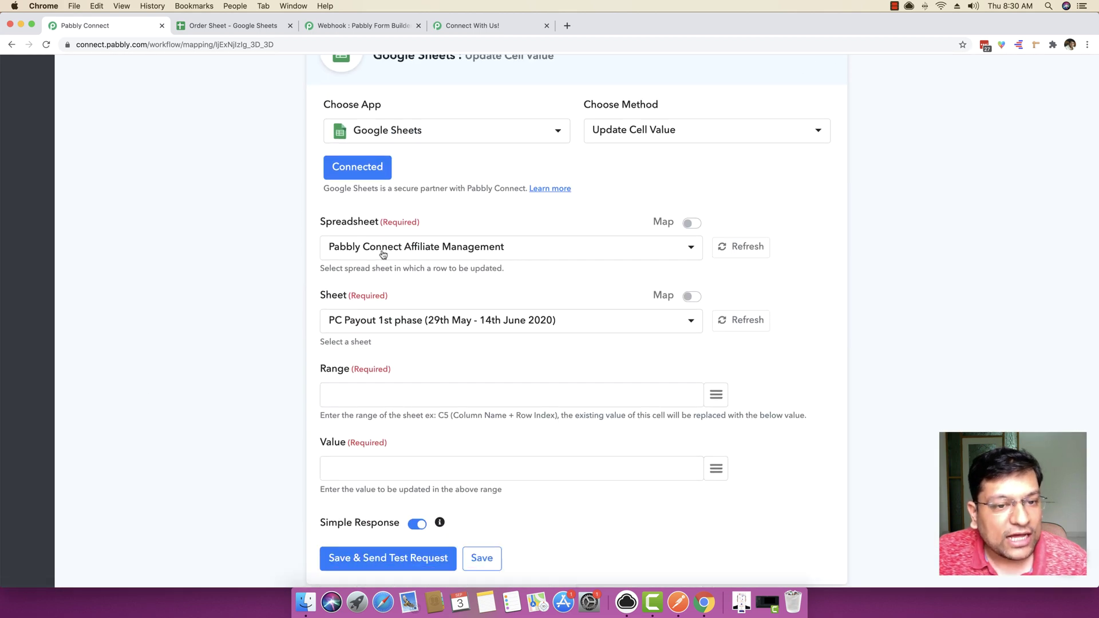
pyautogui.click(383, 254)
pyautogui.write('order')
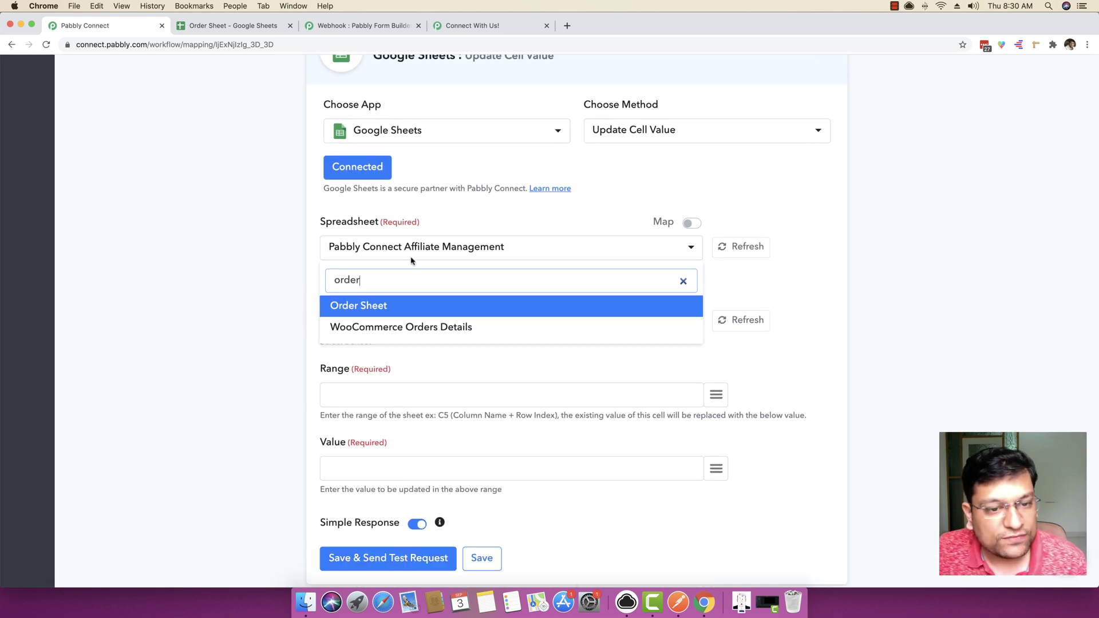
pyautogui.click(374, 305)
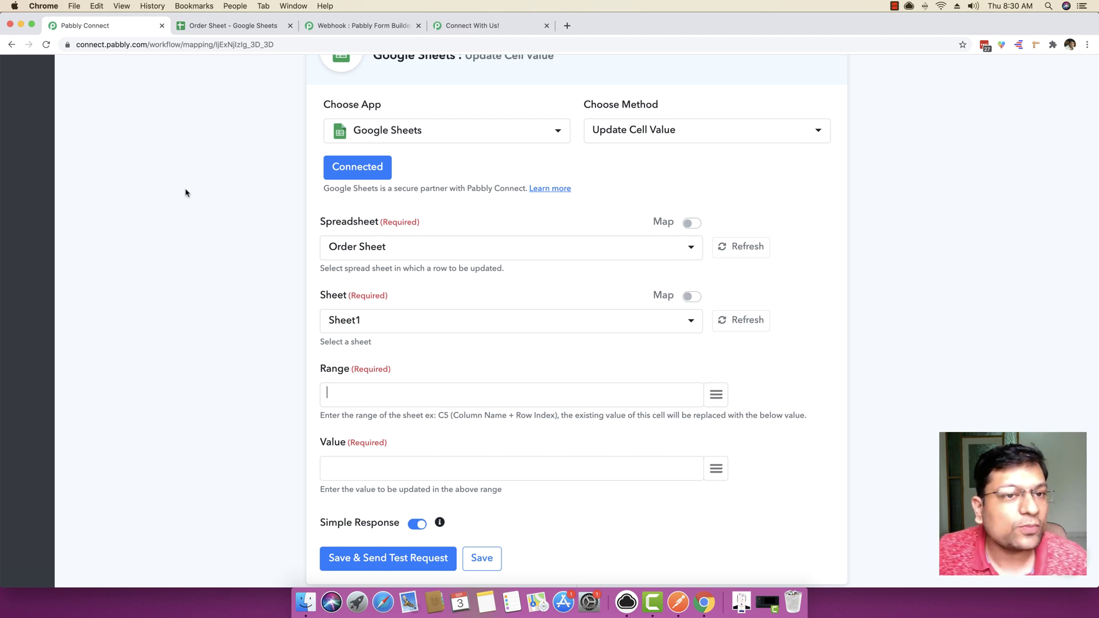
# - Check the Product Shipped values F2 to F5 in the Order Sheet, picking F4 for order 1003
pyautogui.click(229, 28)
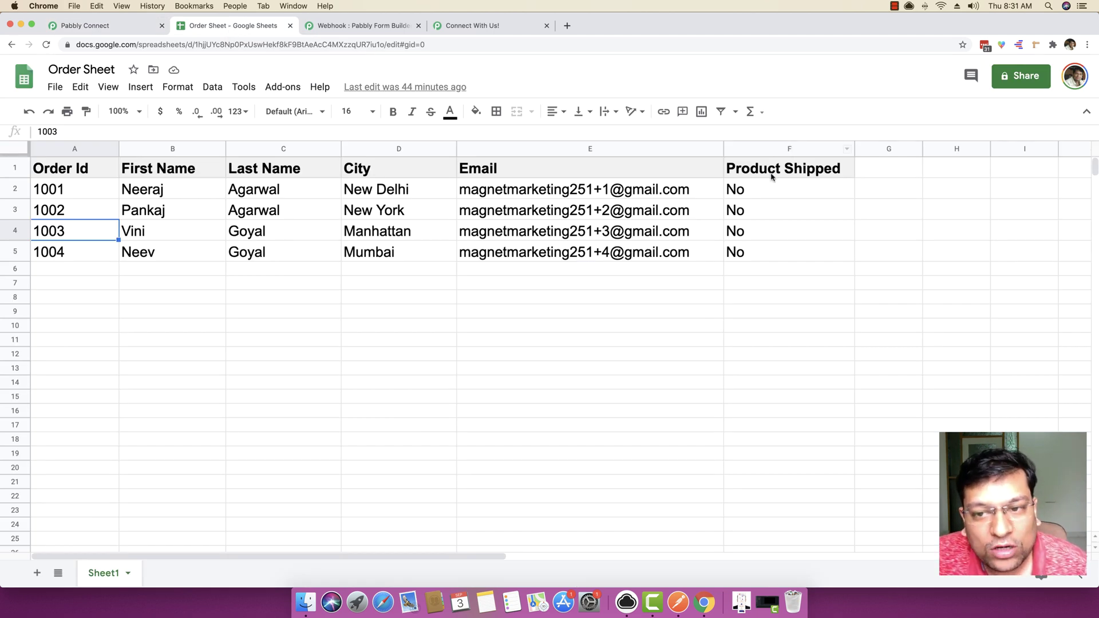
pyautogui.moveTo(750, 188); pyautogui.dragTo(744, 251)
pyautogui.click(772, 297)
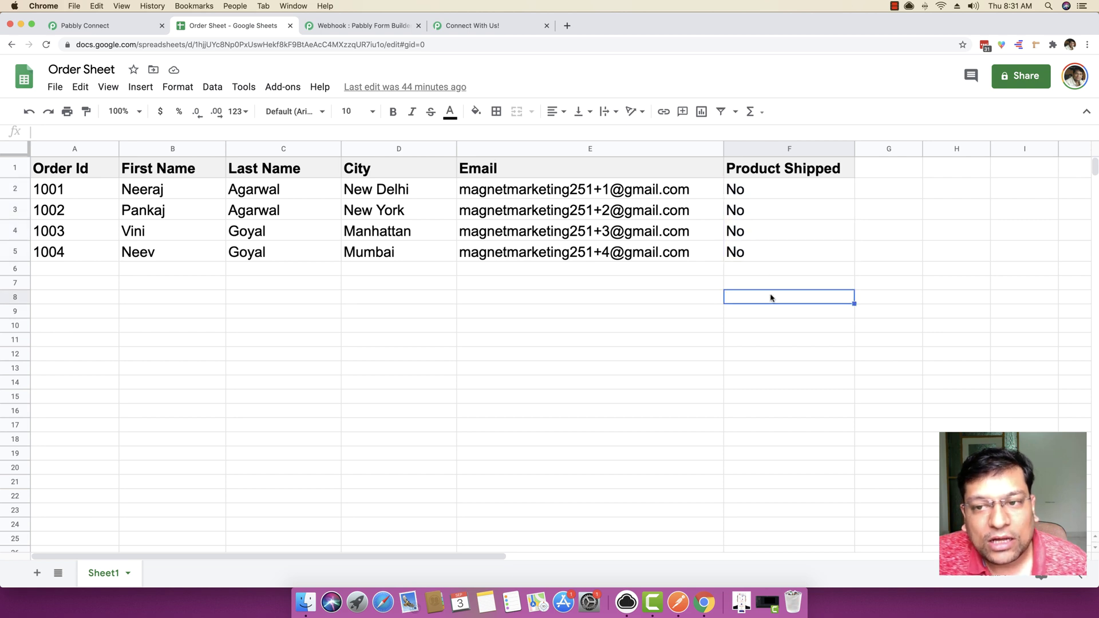
pyautogui.moveTo(752, 191); pyautogui.dragTo(747, 251)
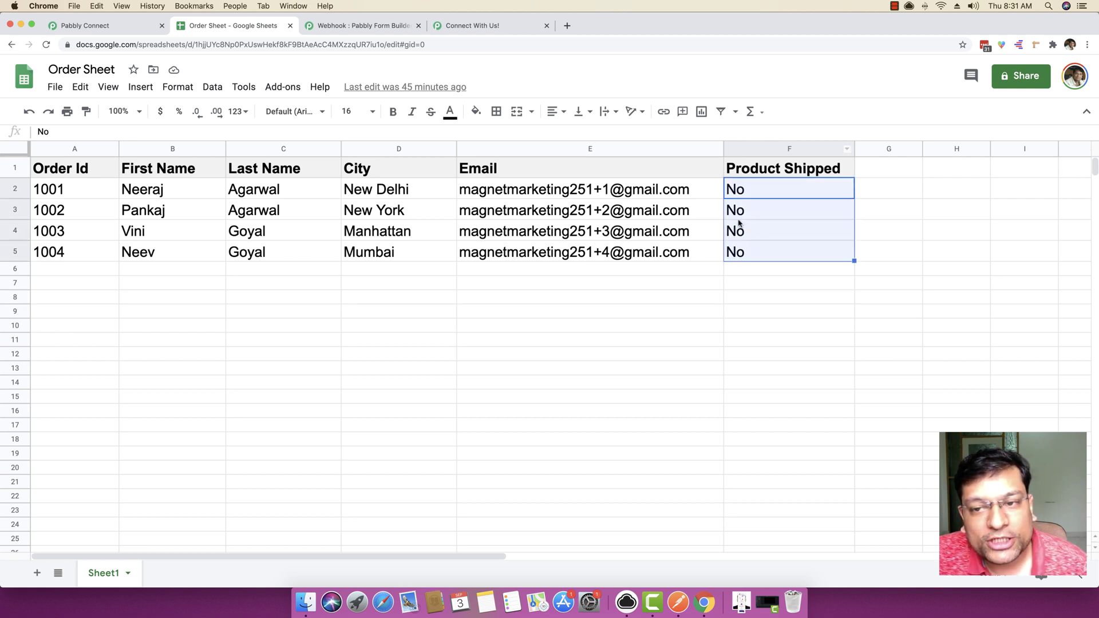
pyautogui.click(761, 239)
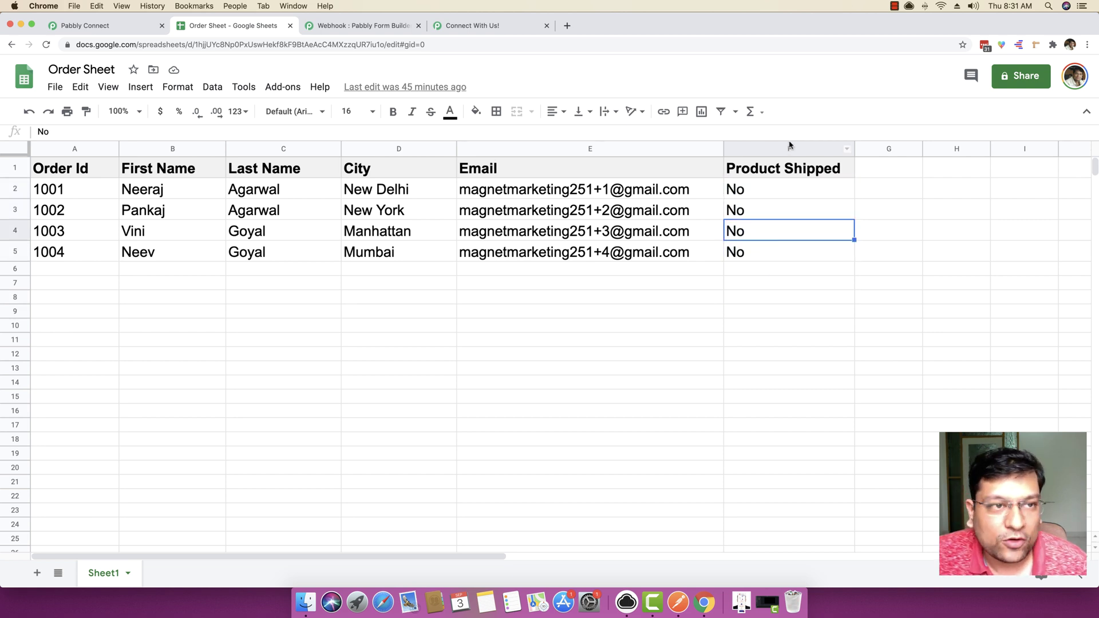
pyautogui.click(80, 25)
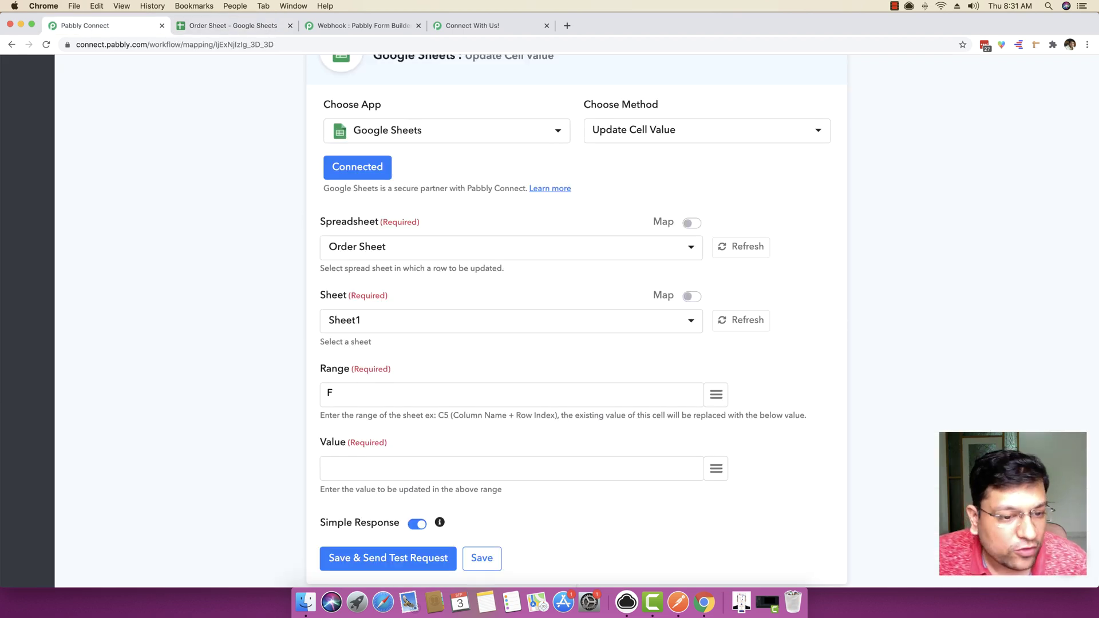
# - Confirm order 1003 in A4 and its Product Shipped cell F4, then return to the update setup
pyautogui.click(234, 26)
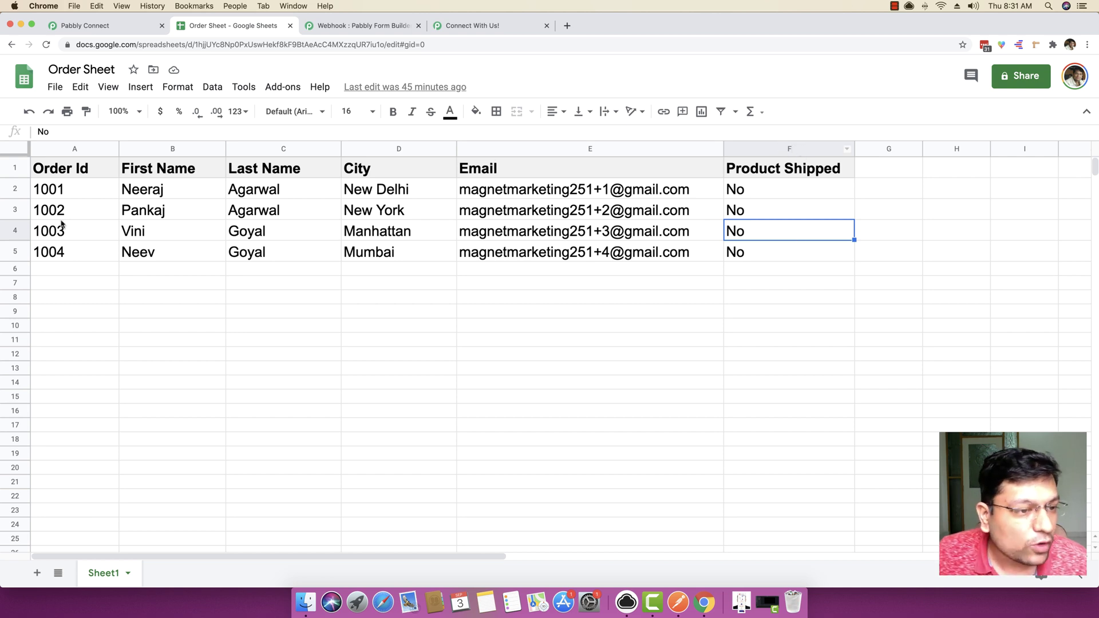
pyautogui.click(75, 234)
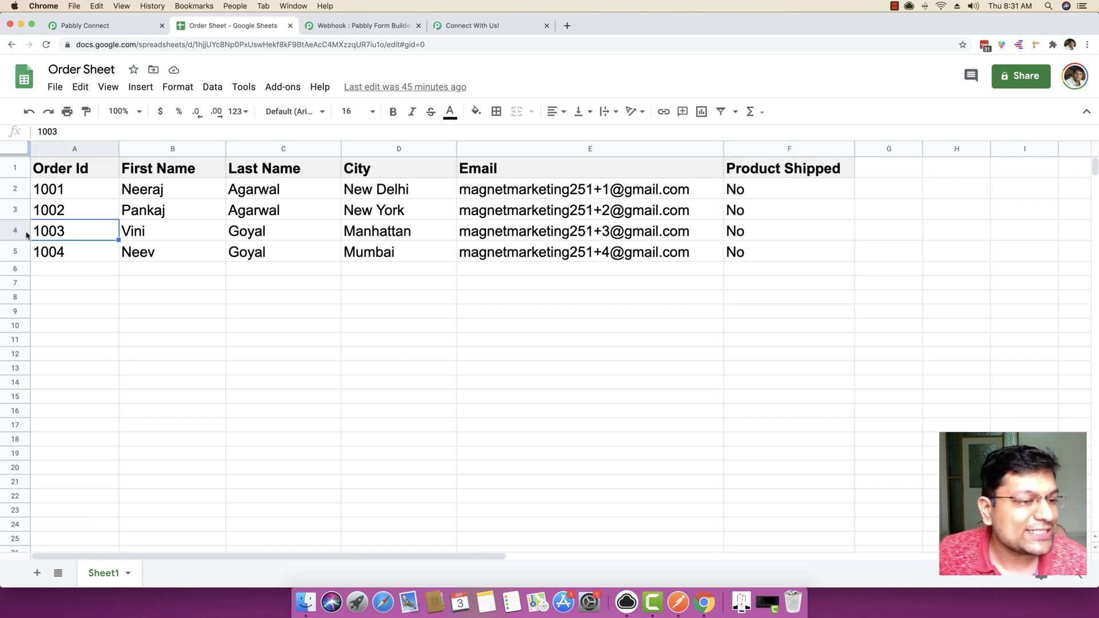
pyautogui.click(767, 239)
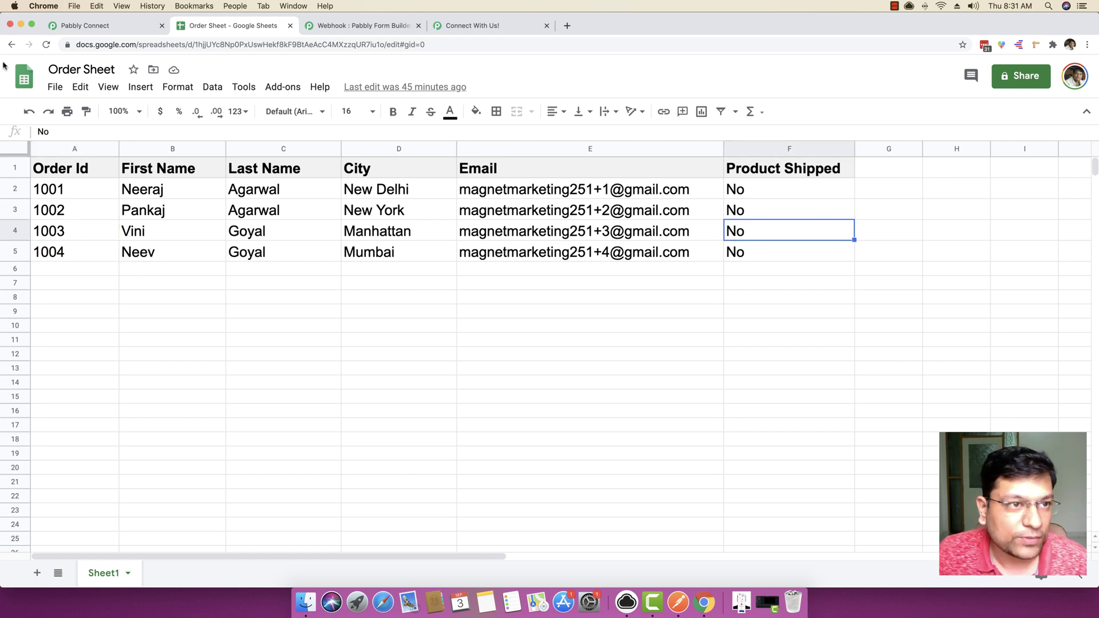
pyautogui.moveTo(758, 195); pyautogui.dragTo(756, 243)
pyautogui.click(754, 232)
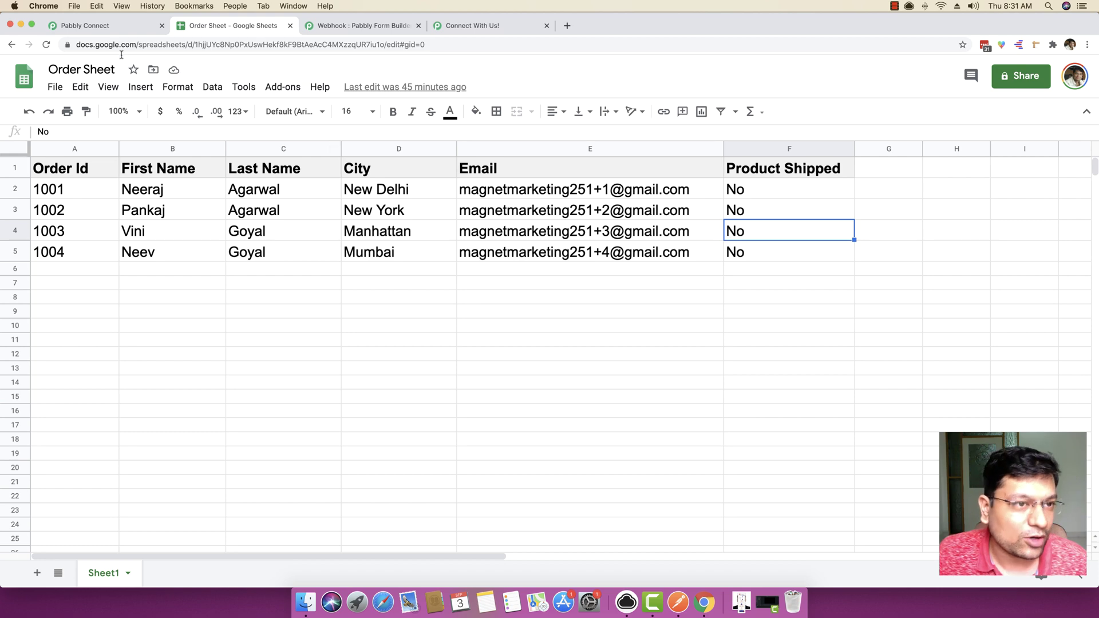
pyautogui.click(111, 28)
pyautogui.scroll(-1, 241, 303)
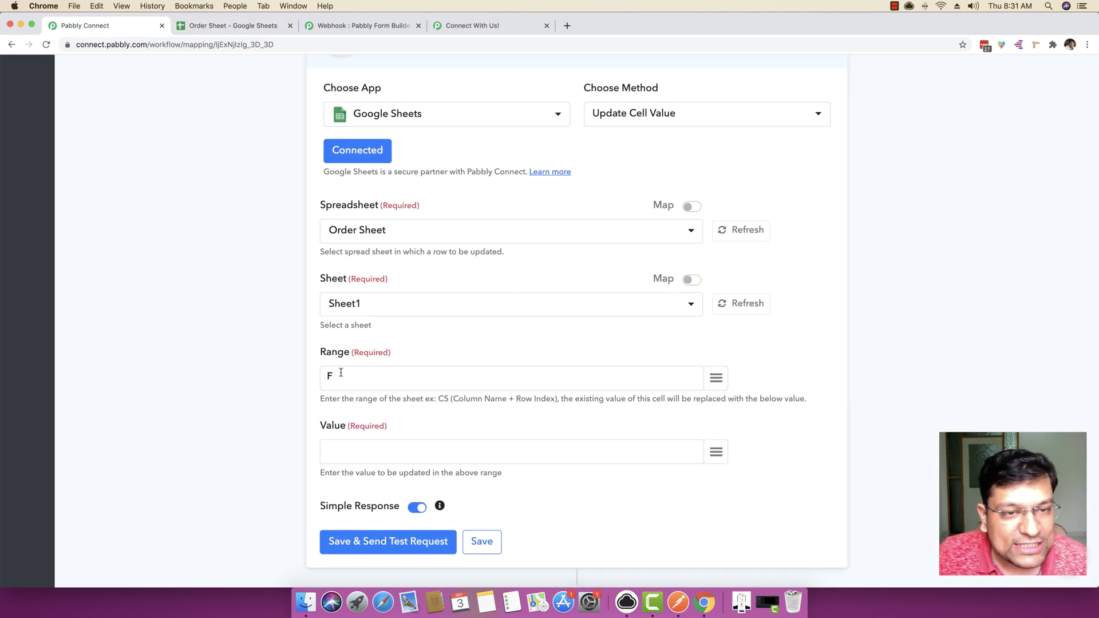
# - Highlight order ID 1003 and rowIndex 4 in the lookup response, then scroll down to Range
pyautogui.scroll(10, 275, 359)
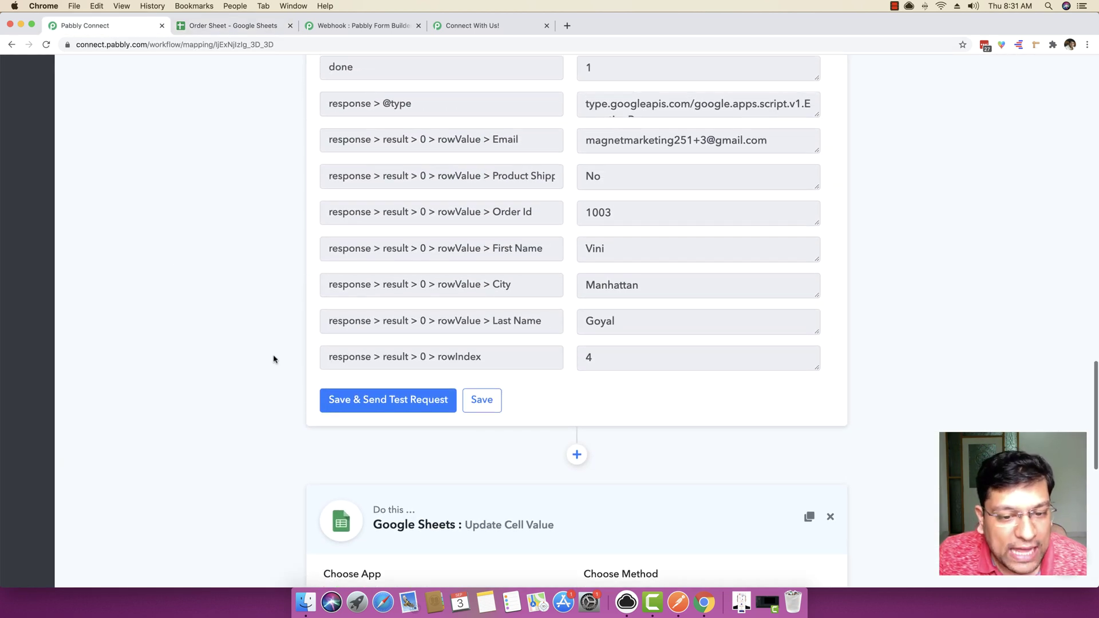
pyautogui.doubleClick(457, 357)
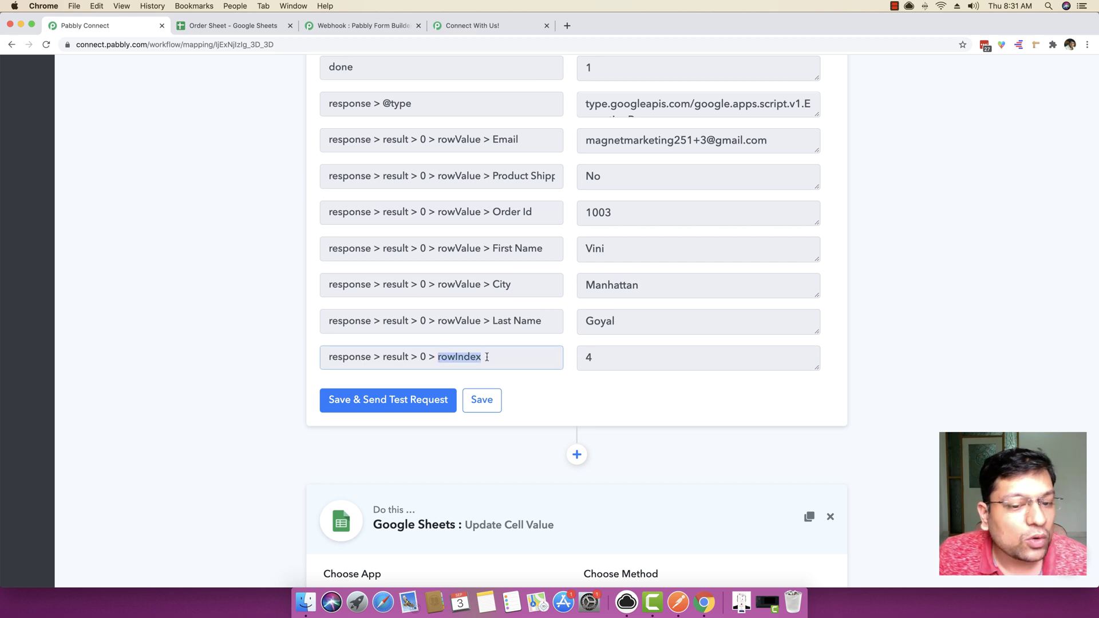
pyautogui.click(487, 357)
pyautogui.scroll(2, 487, 354)
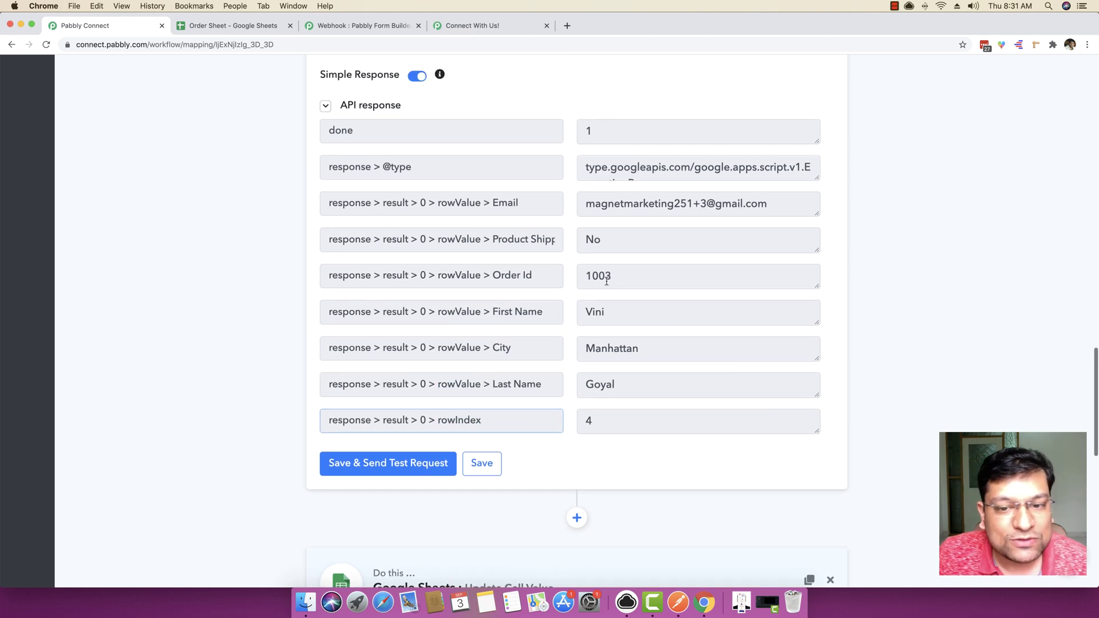
pyautogui.doubleClick(579, 277)
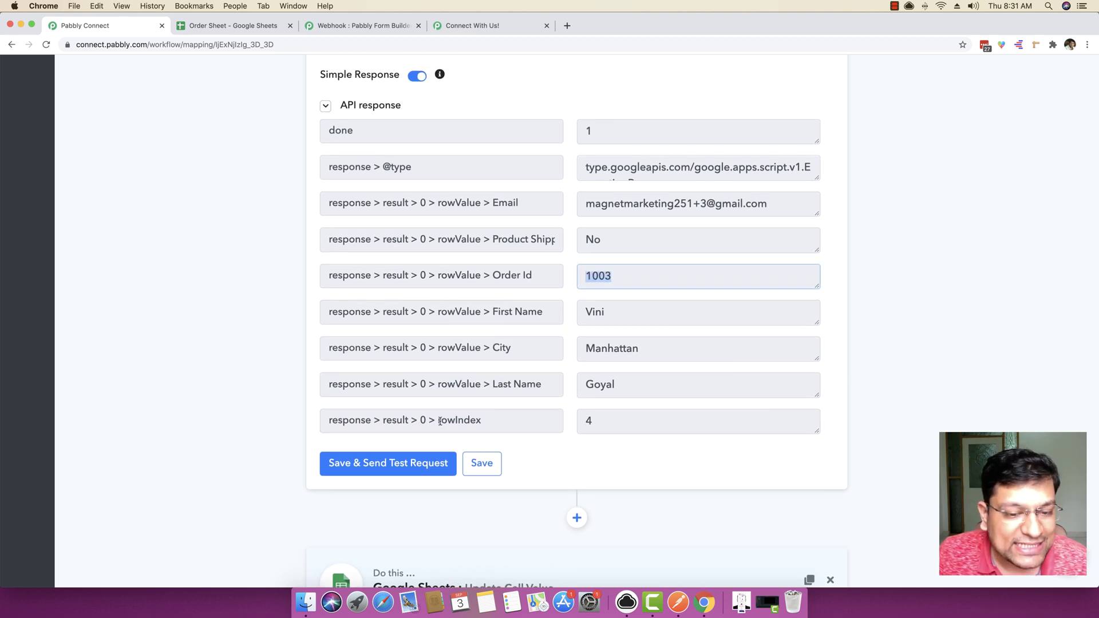
pyautogui.moveTo(440, 421); pyautogui.dragTo(459, 419)
pyautogui.click(598, 418)
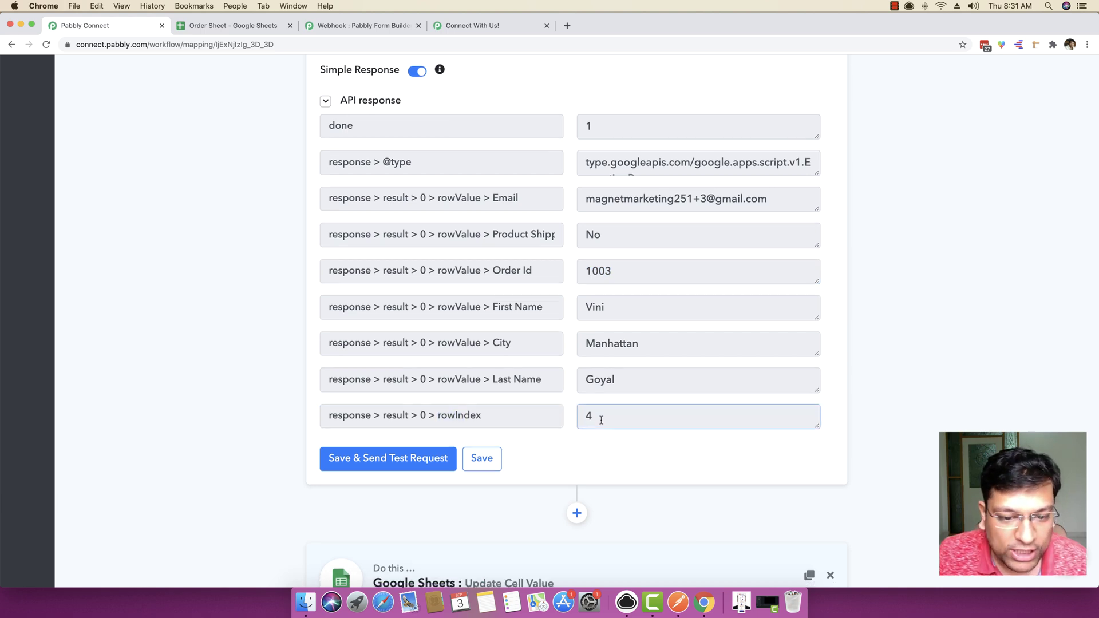
pyautogui.scroll(-5, 601, 417)
pyautogui.scroll(-4, 612, 180)
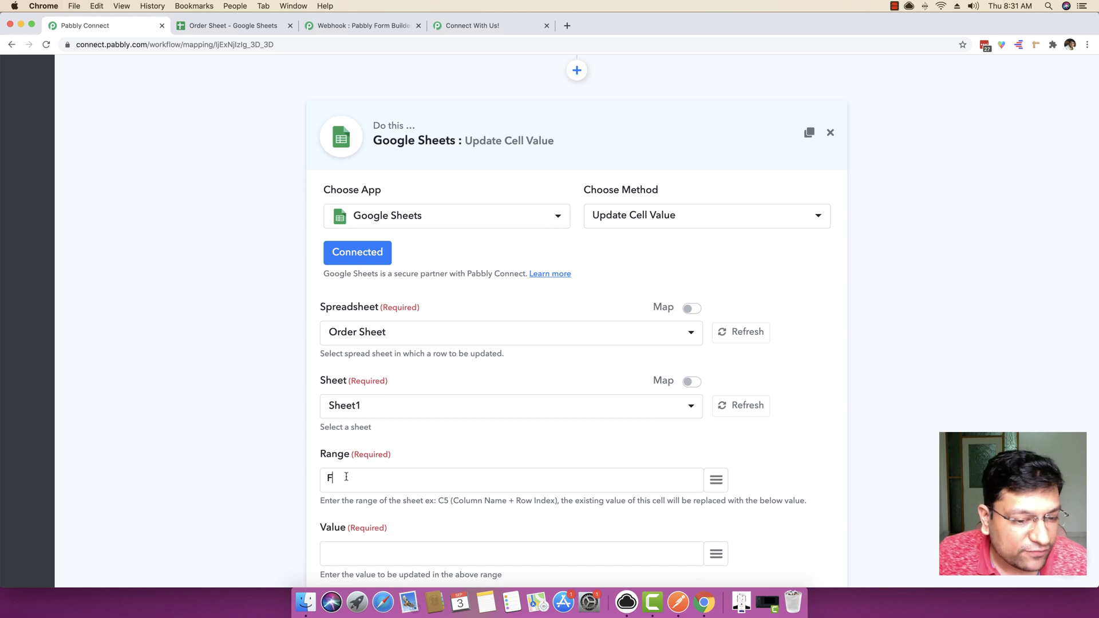
pyautogui.scroll(-1, 344, 472)
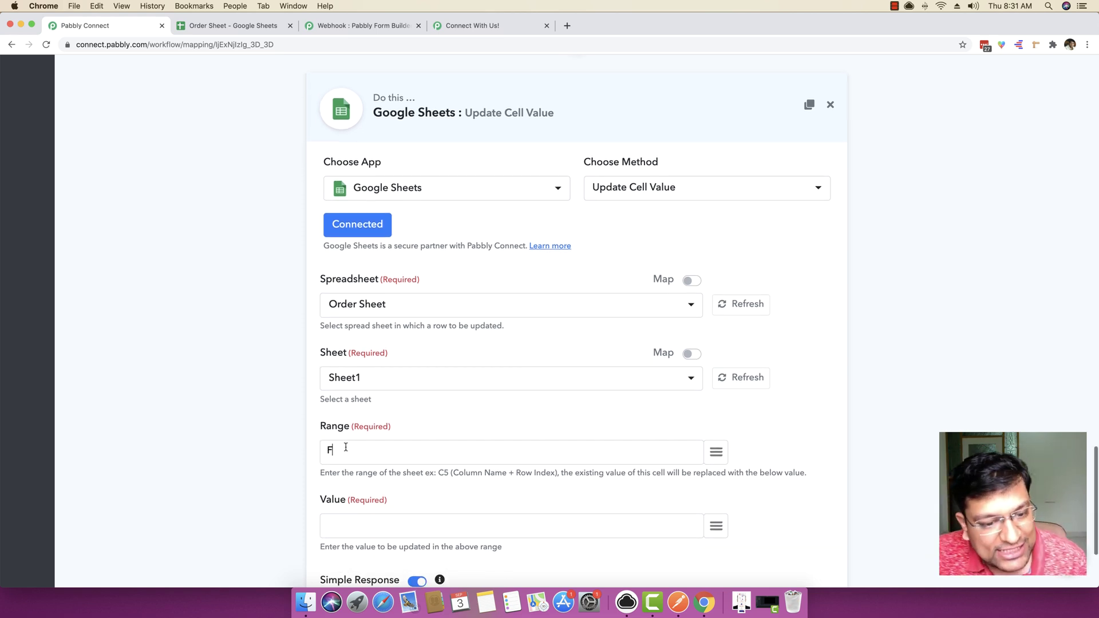
pyautogui.scroll(-2, 346, 447)
# - Set the range to F plus the looked-up rowIndex (4) and the value to 'Yes'
pyautogui.click(716, 397)
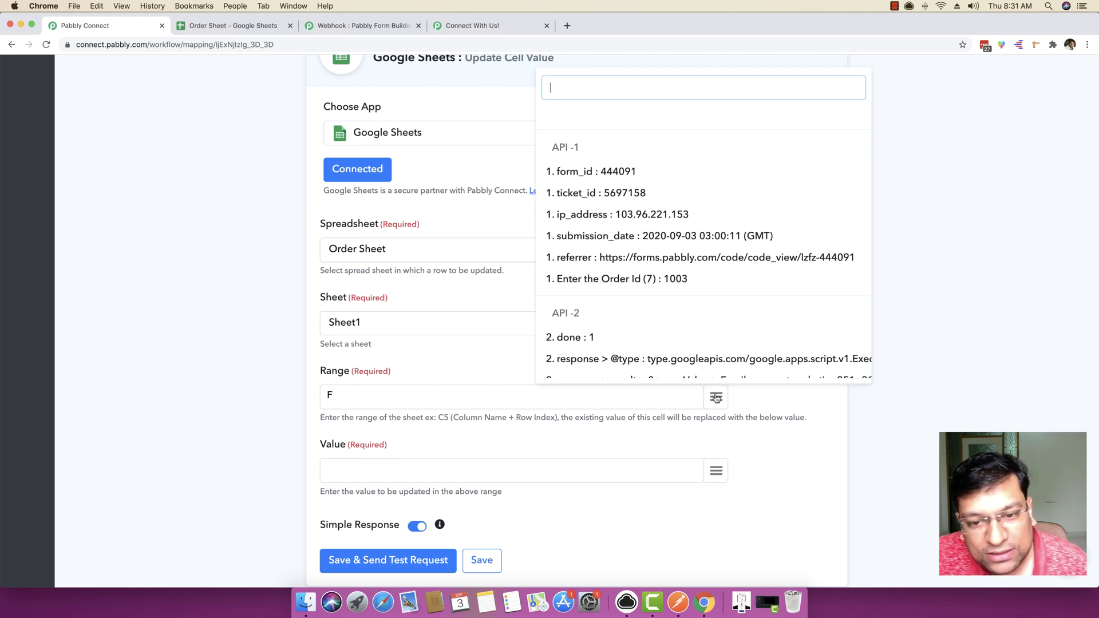
pyautogui.scroll(-5, 627, 286)
pyautogui.scroll(-3, 653, 309)
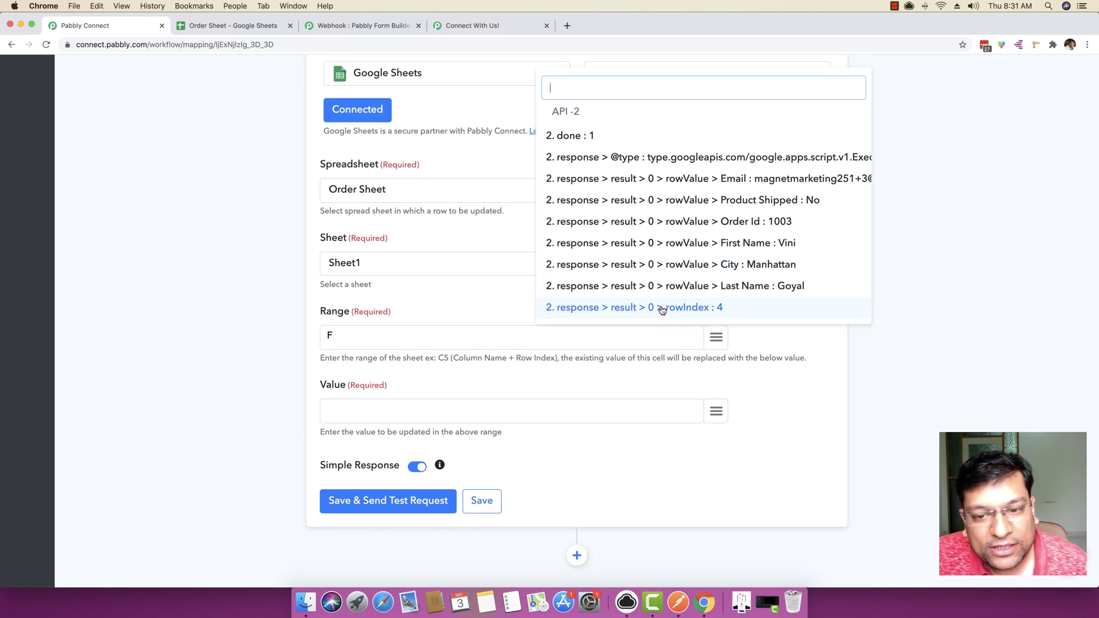
pyautogui.click(662, 308)
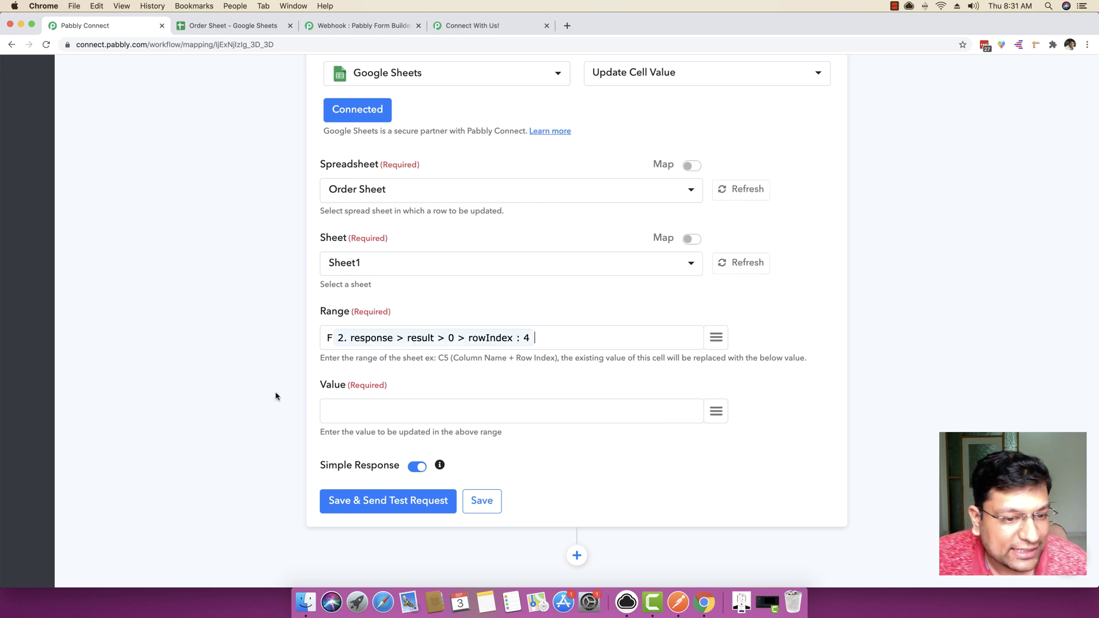
pyautogui.moveTo(333, 339); pyautogui.dragTo(326, 342)
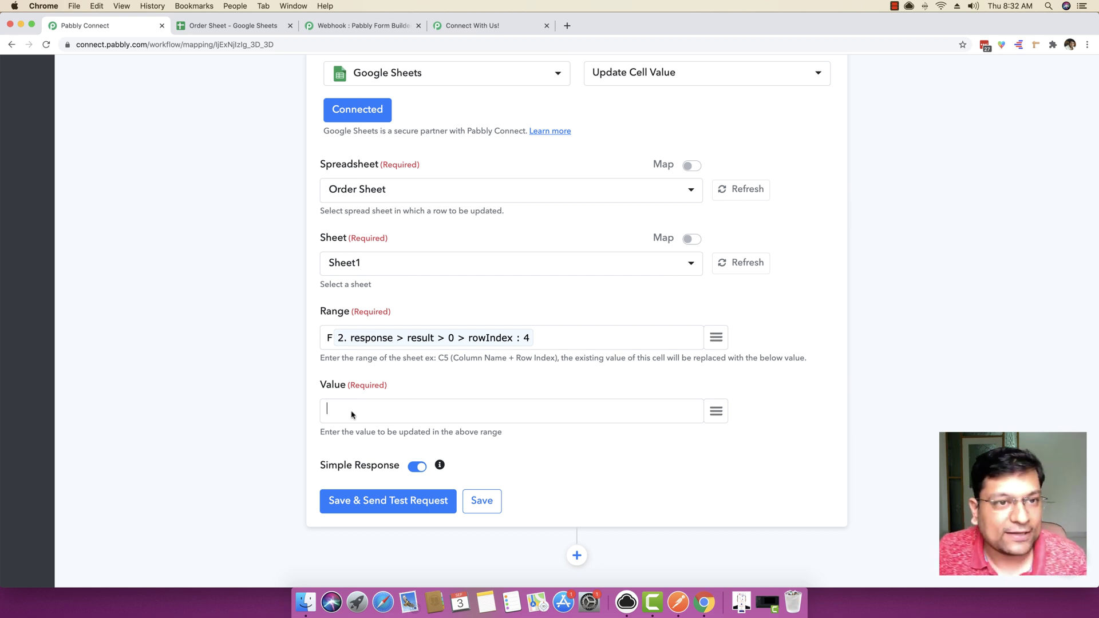
pyautogui.click(236, 29)
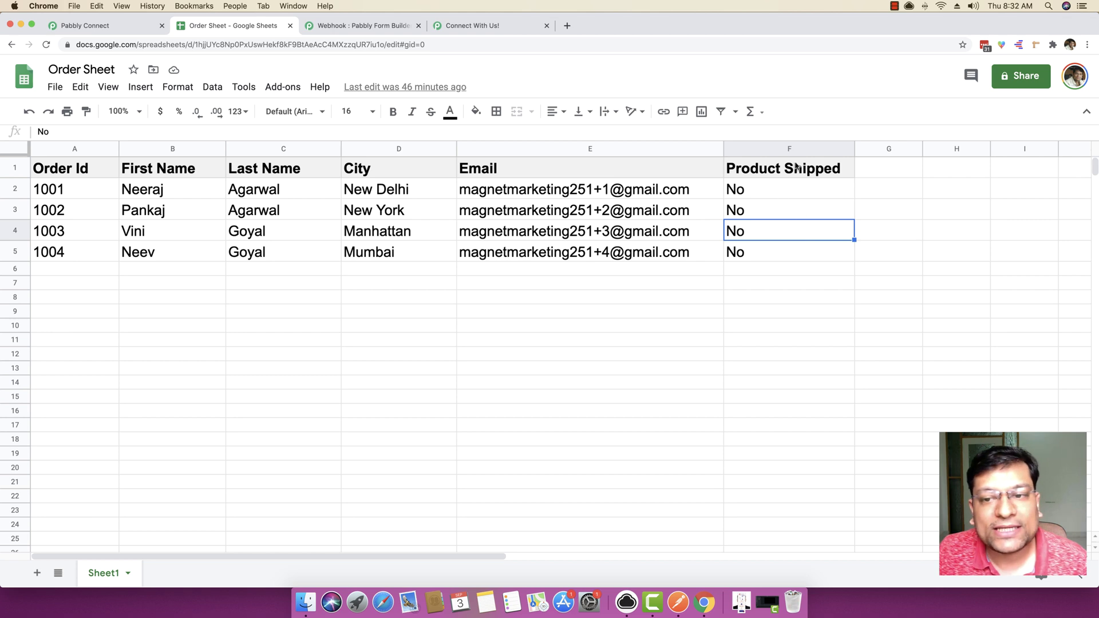
pyautogui.click(80, 30)
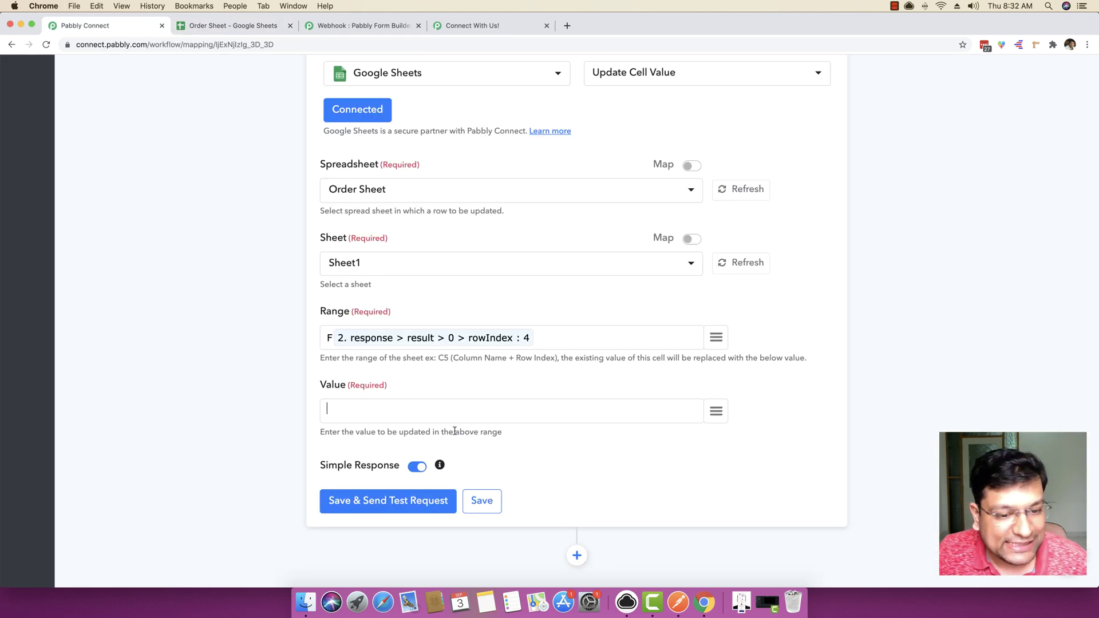
pyautogui.write('Yes')
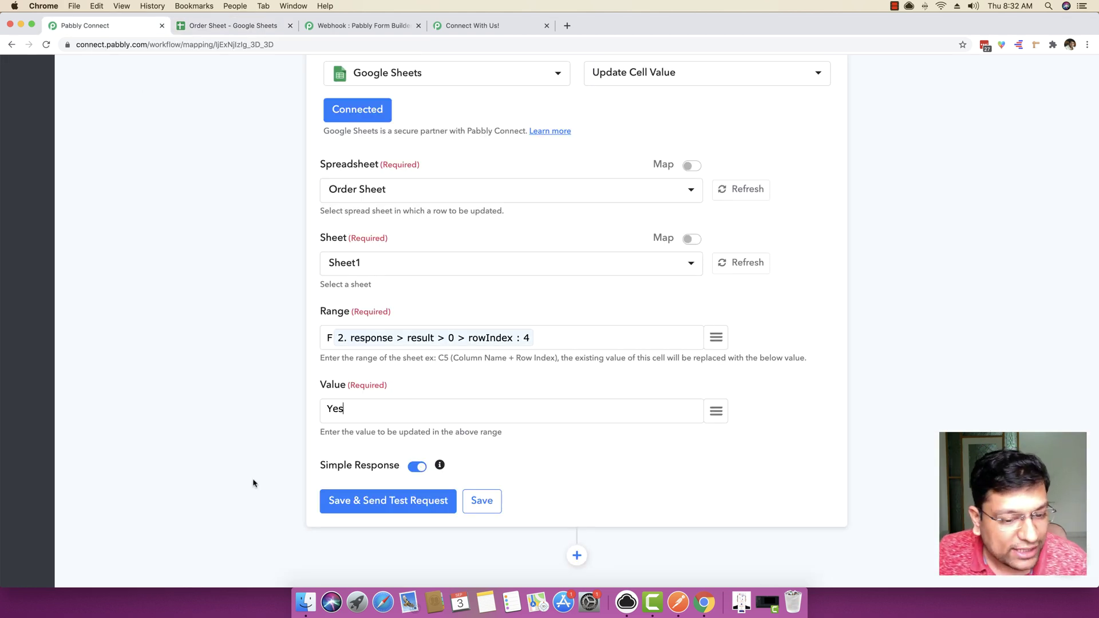
# - Save and test the update, then verify Sheet1!F4 now reads 'Yes' in the Order Sheet
pyautogui.click(393, 503)
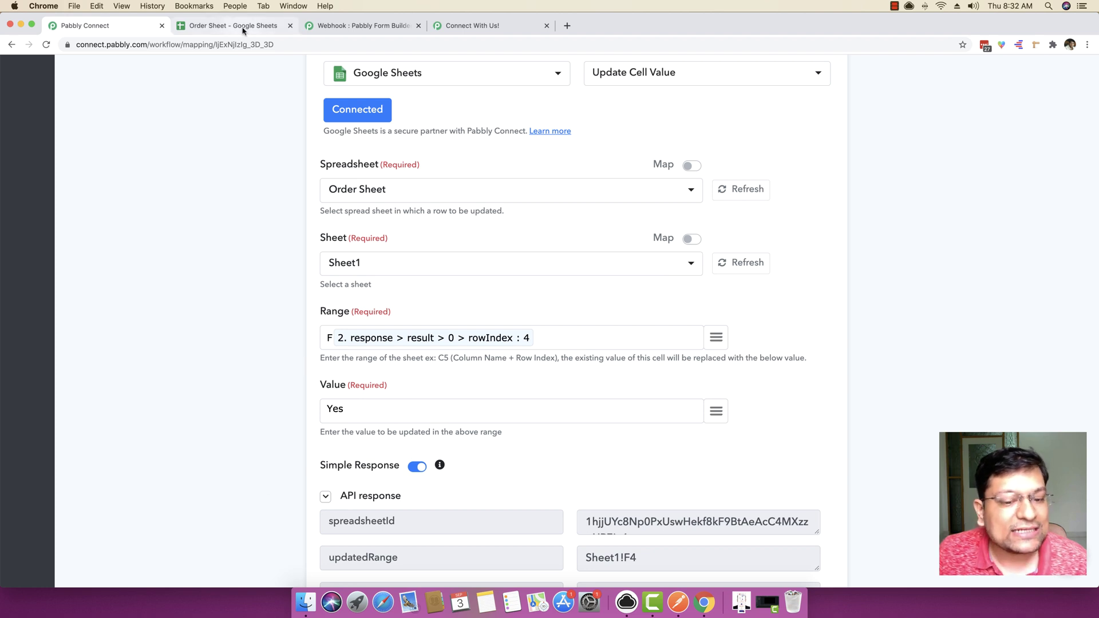
pyautogui.scroll(-4, 382, 501)
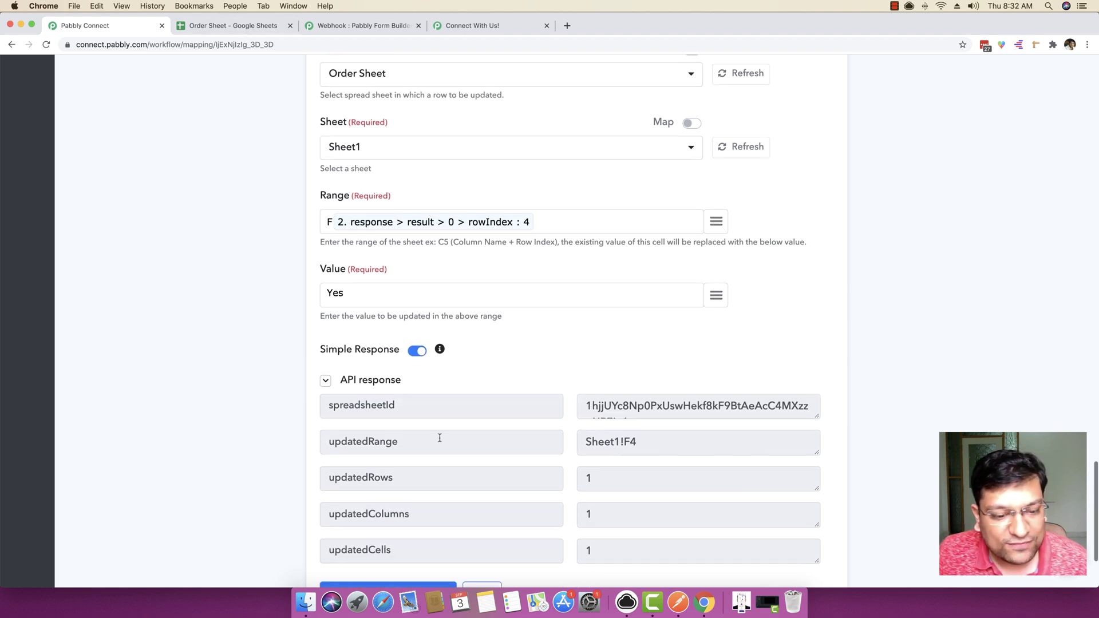
pyautogui.click(239, 29)
pyautogui.click(680, 427)
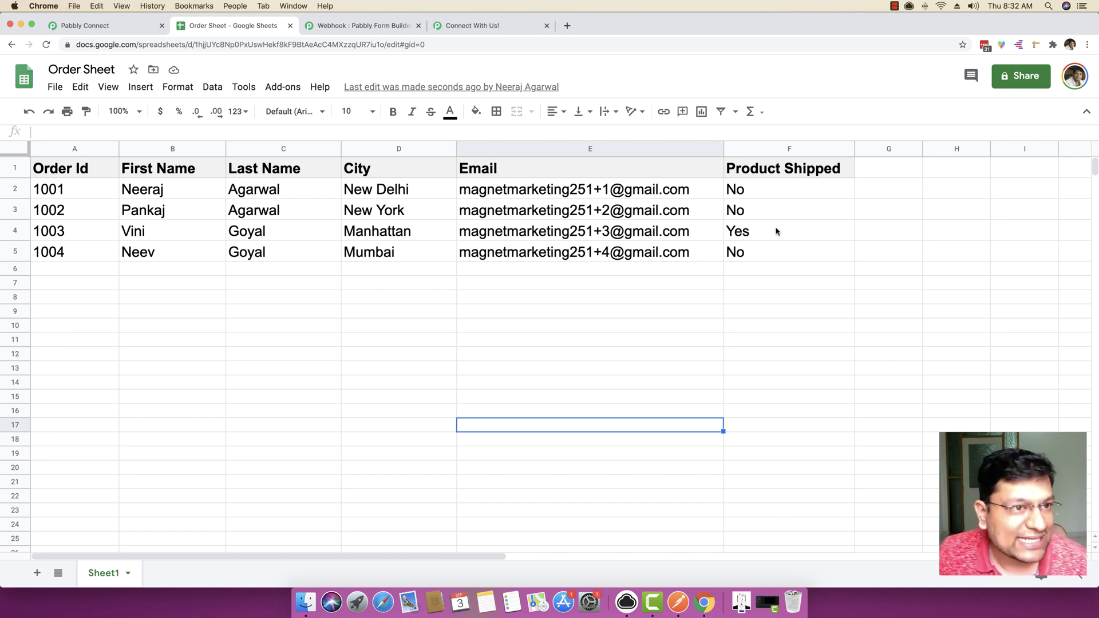
pyautogui.click(108, 26)
# - Collapse the Update Cell Value and trigger steps to show the full three-step workflow
pyautogui.scroll(-2, 198, 273)
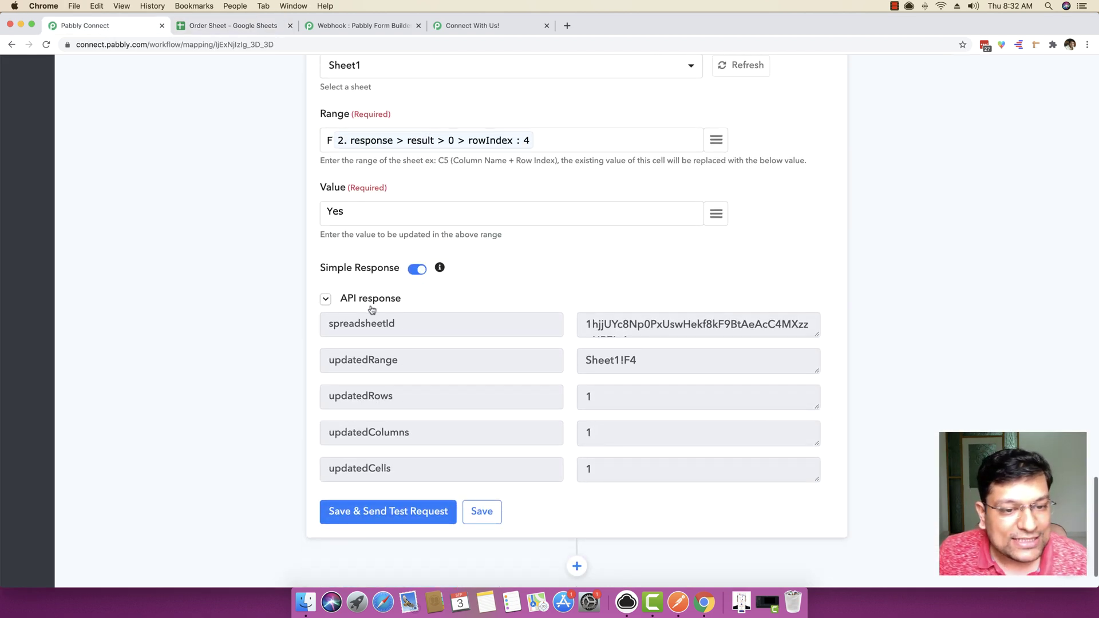
pyautogui.click(368, 306)
pyautogui.scroll(6, 234, 297)
pyautogui.scroll(10, 160, 253)
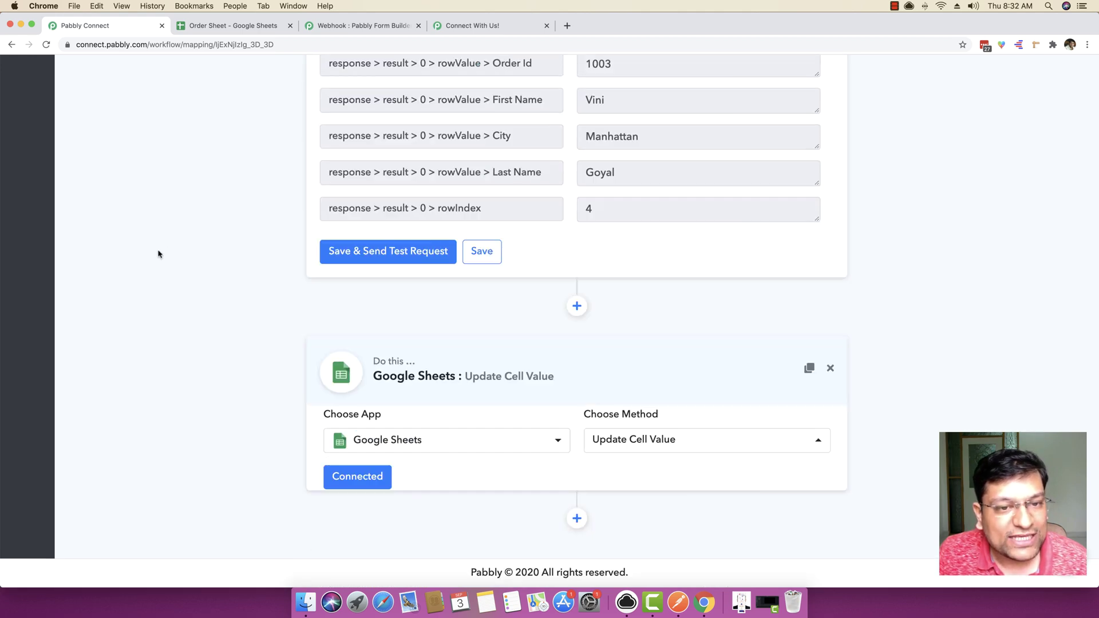
pyautogui.scroll(10, 294, 261)
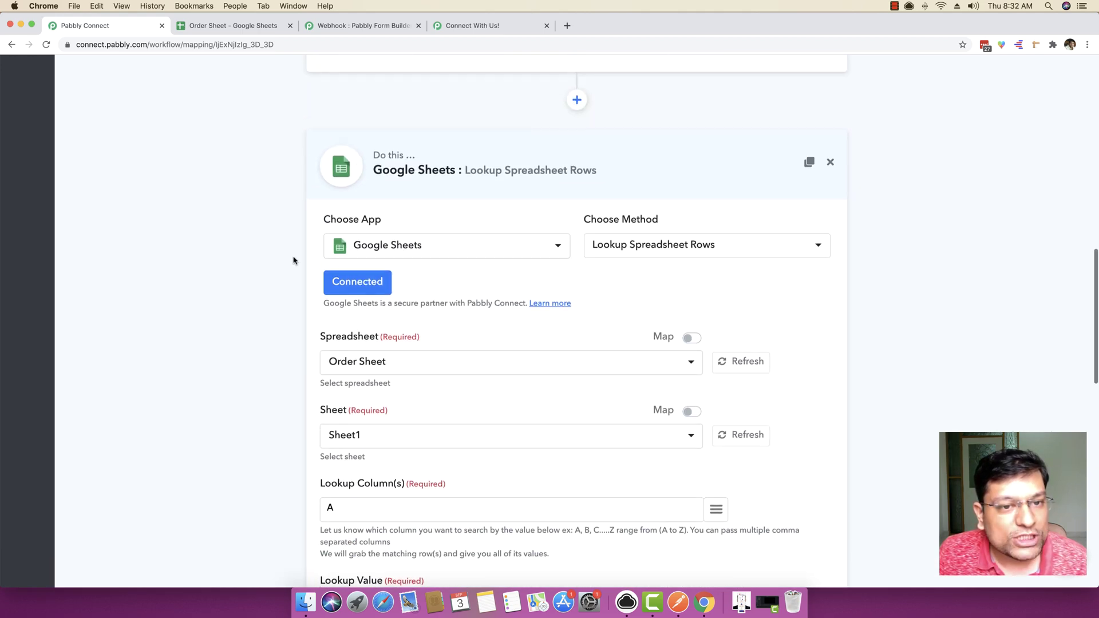
pyautogui.scroll(5, 228, 256)
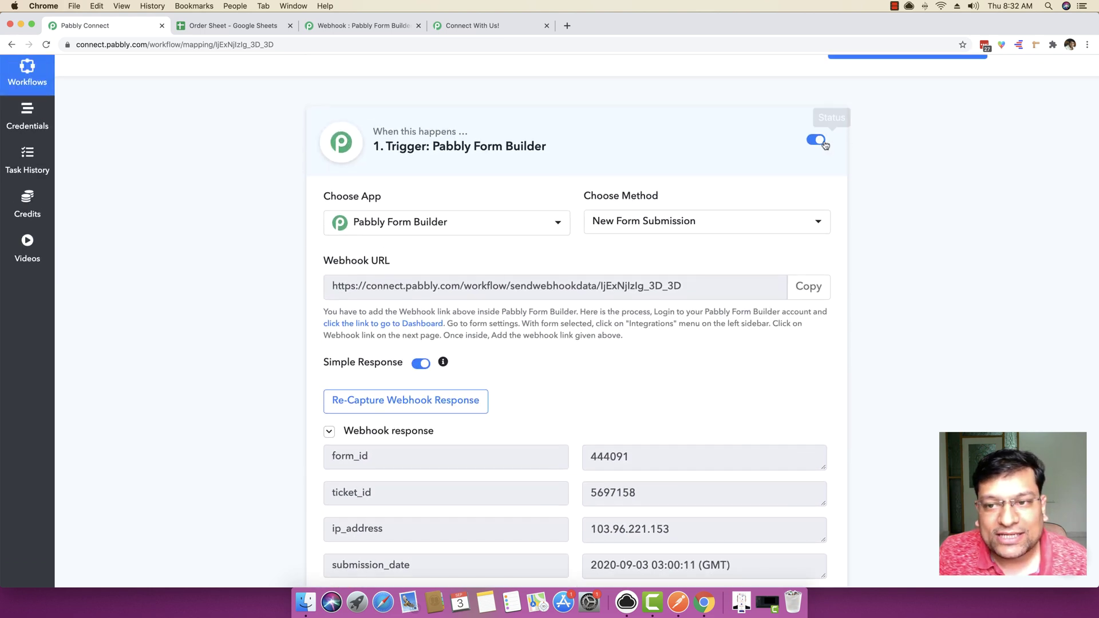
pyautogui.click(589, 144)
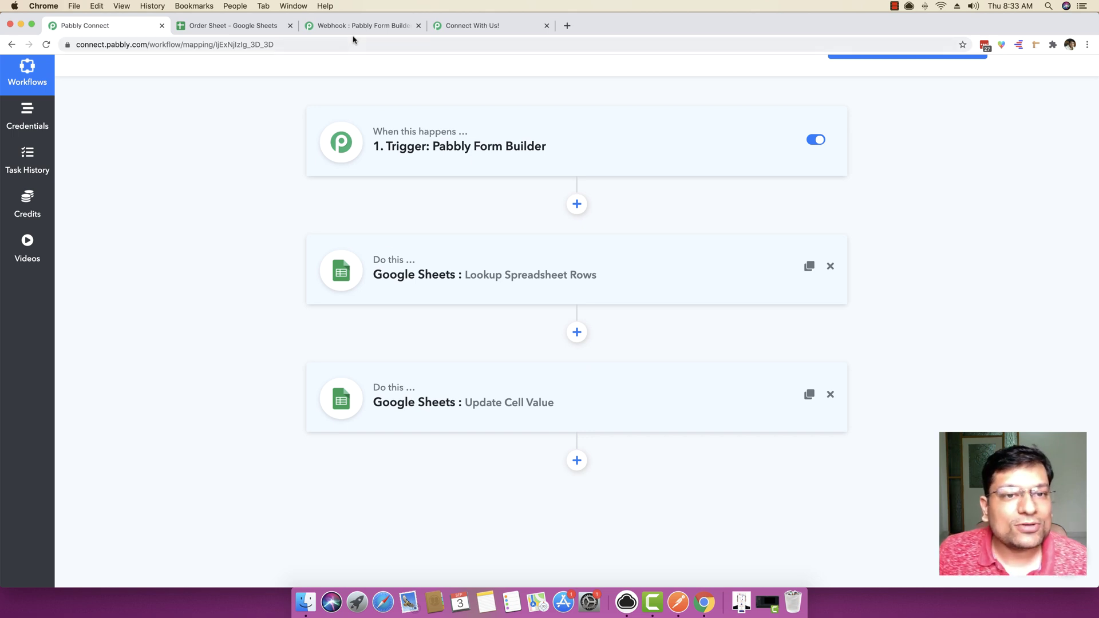
# - Locate order 1004 in the Order Sheet's Order Id column before submitting the form
pyautogui.click(450, 28)
pyautogui.click(363, 24)
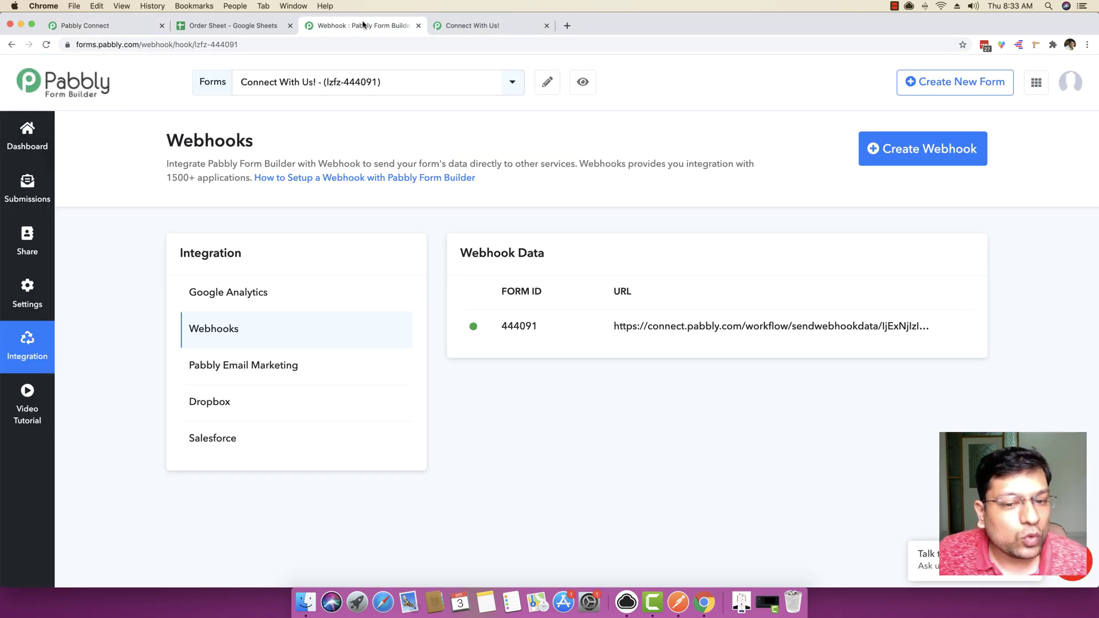
pyautogui.click(262, 27)
pyautogui.click(474, 28)
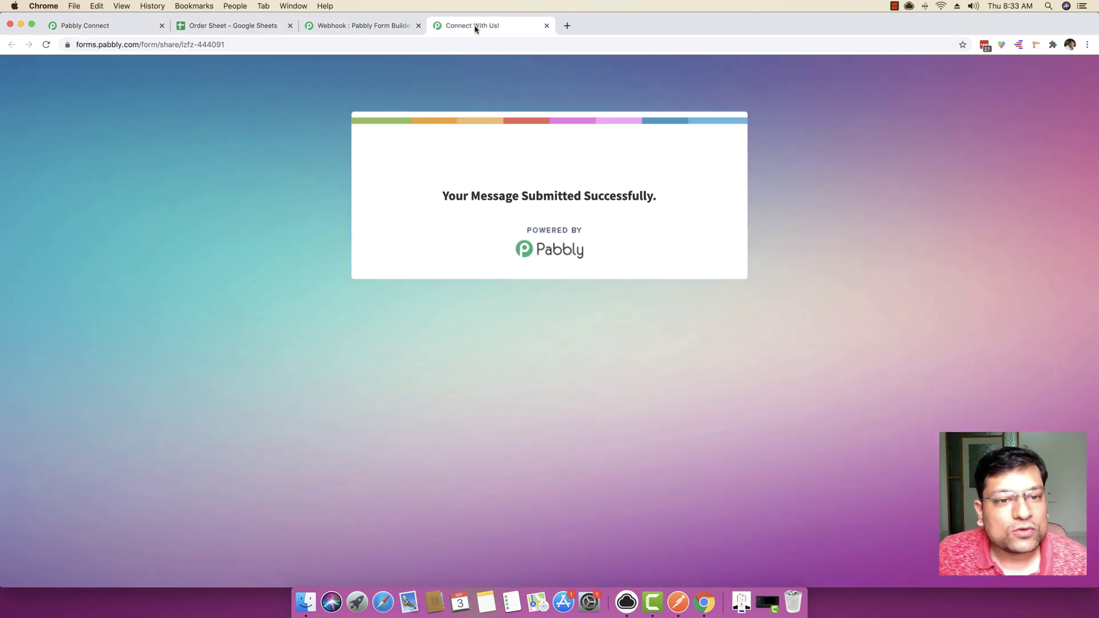
pyautogui.click(233, 27)
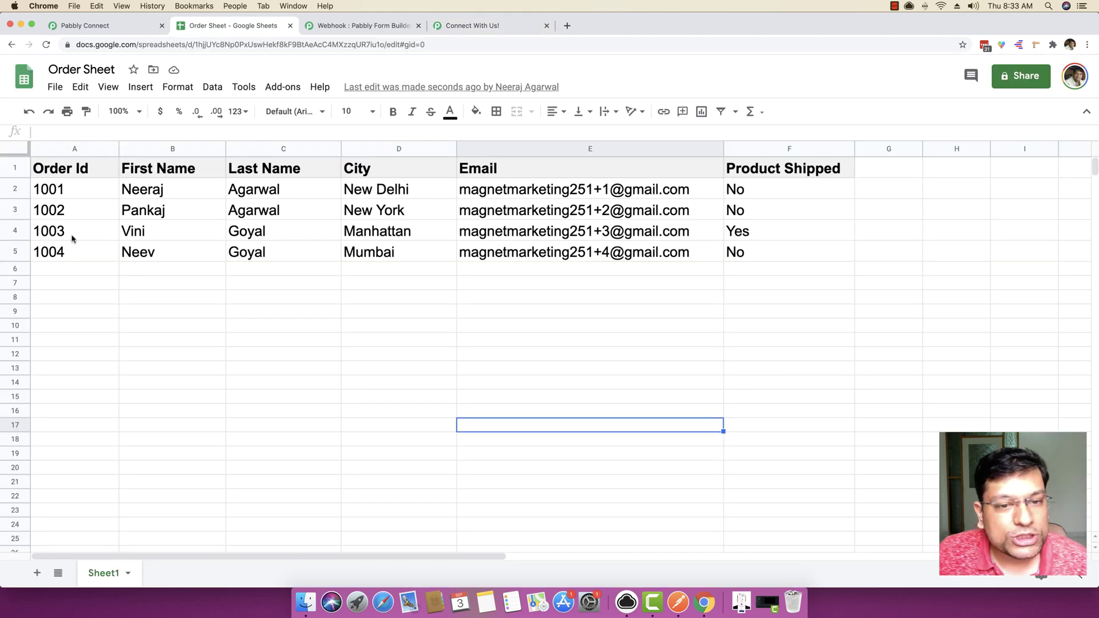
pyautogui.click(67, 250)
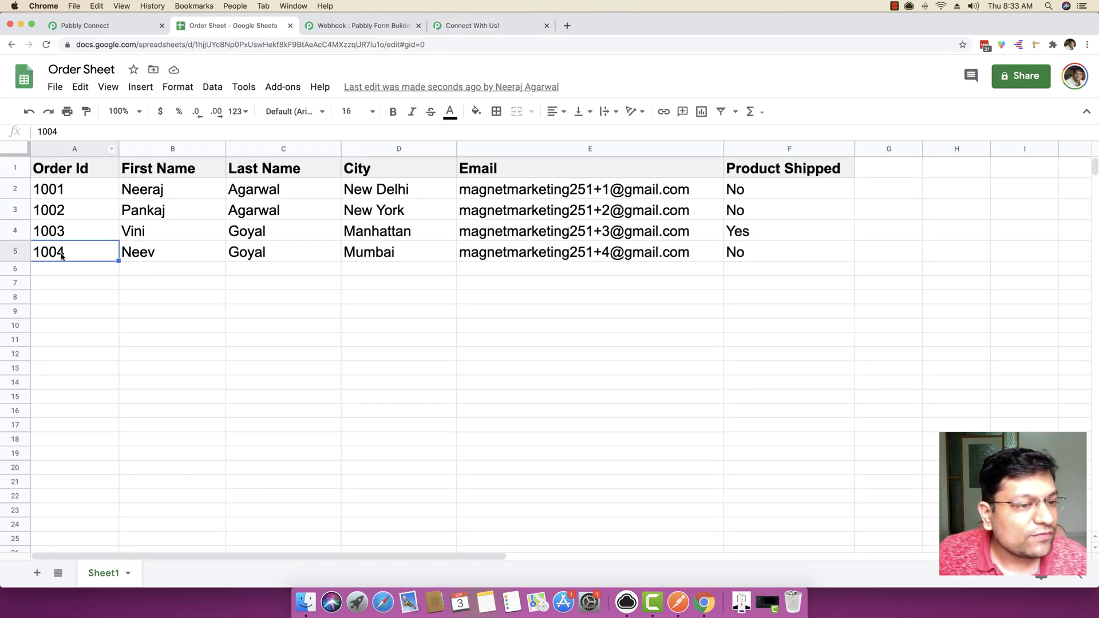
pyautogui.click(440, 26)
# - Reload the Order Update form, submit Order Id 1004, and check the Order Sheet
pyautogui.click(376, 45)
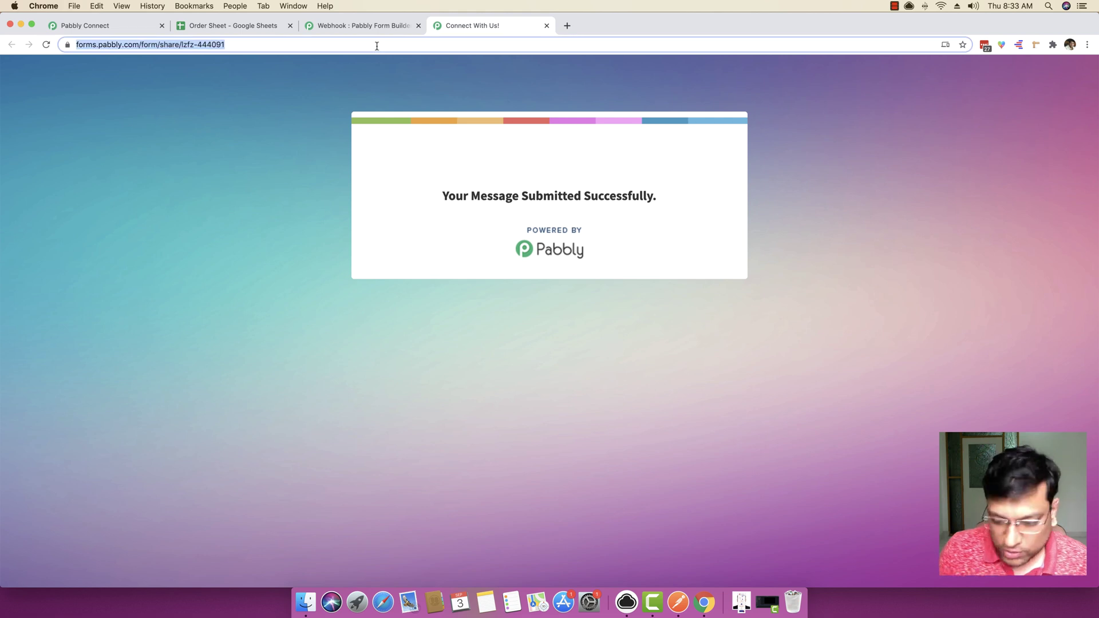
pyautogui.press('Return')
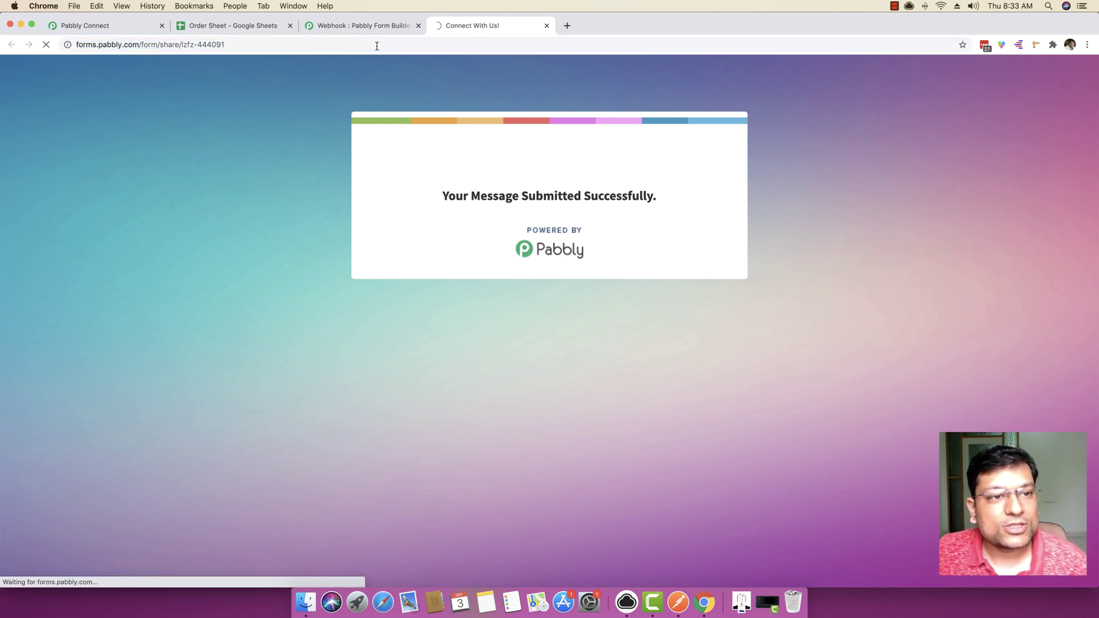
pyautogui.click(438, 296)
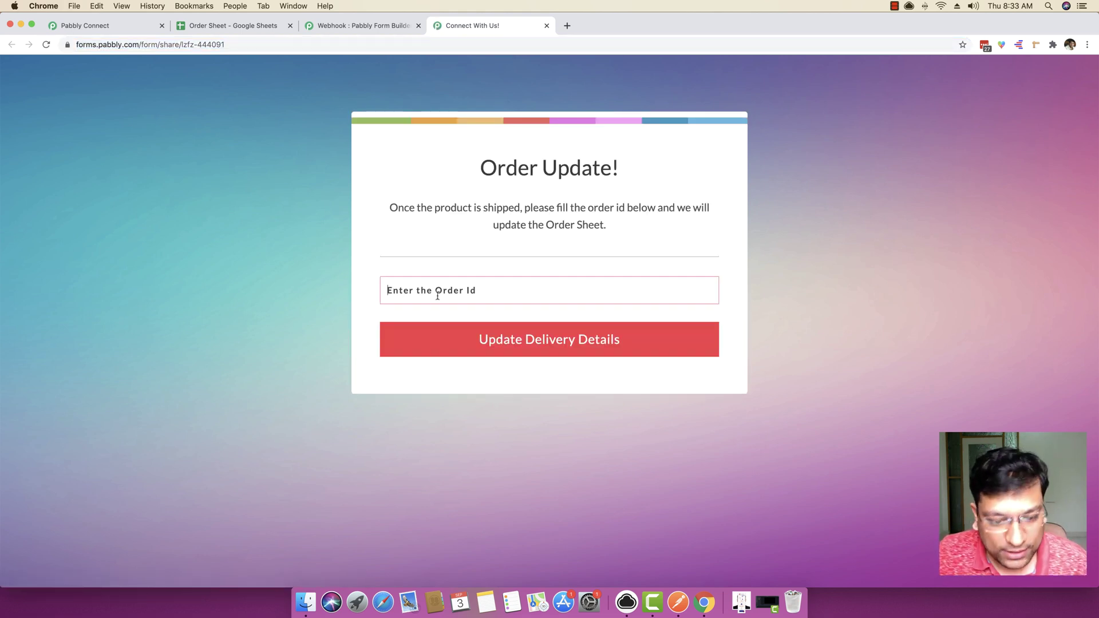
pyautogui.write('1004')
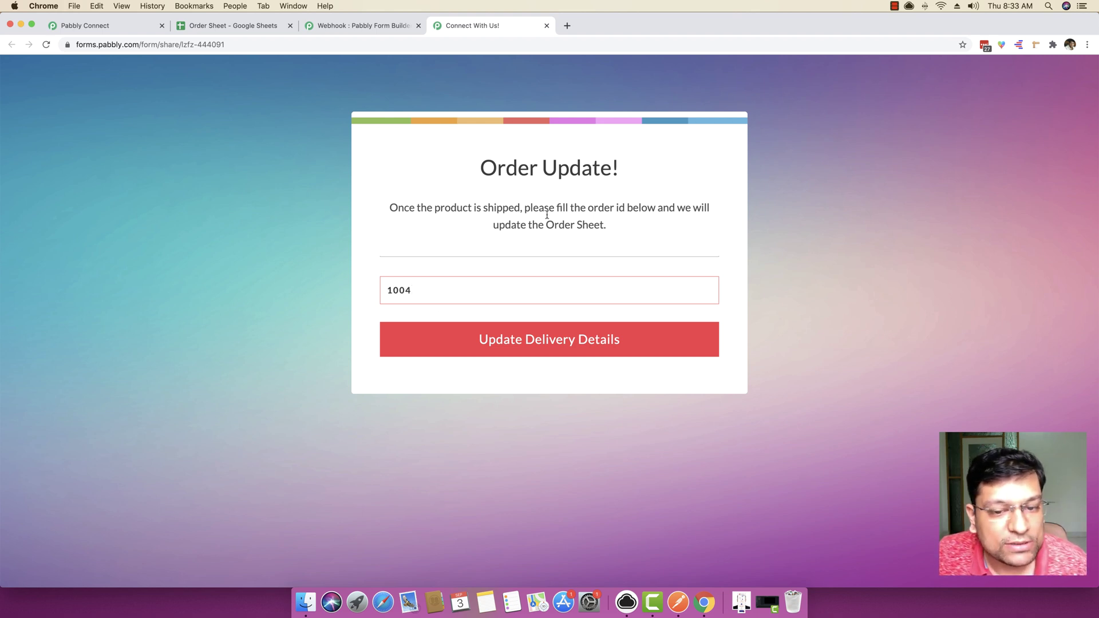
pyautogui.click(551, 342)
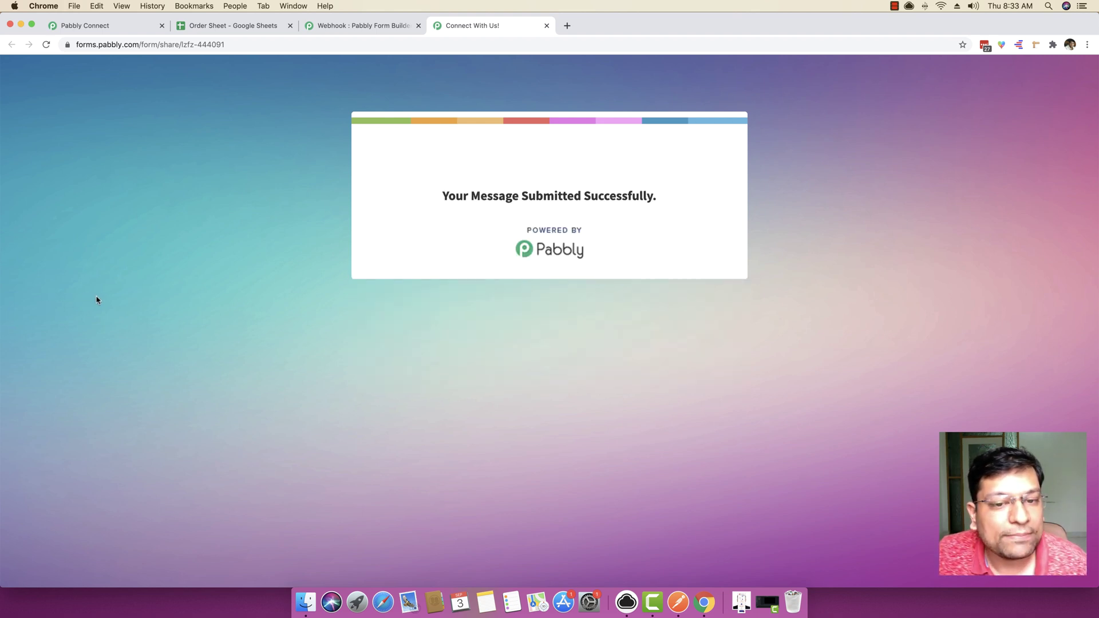
pyautogui.click(247, 26)
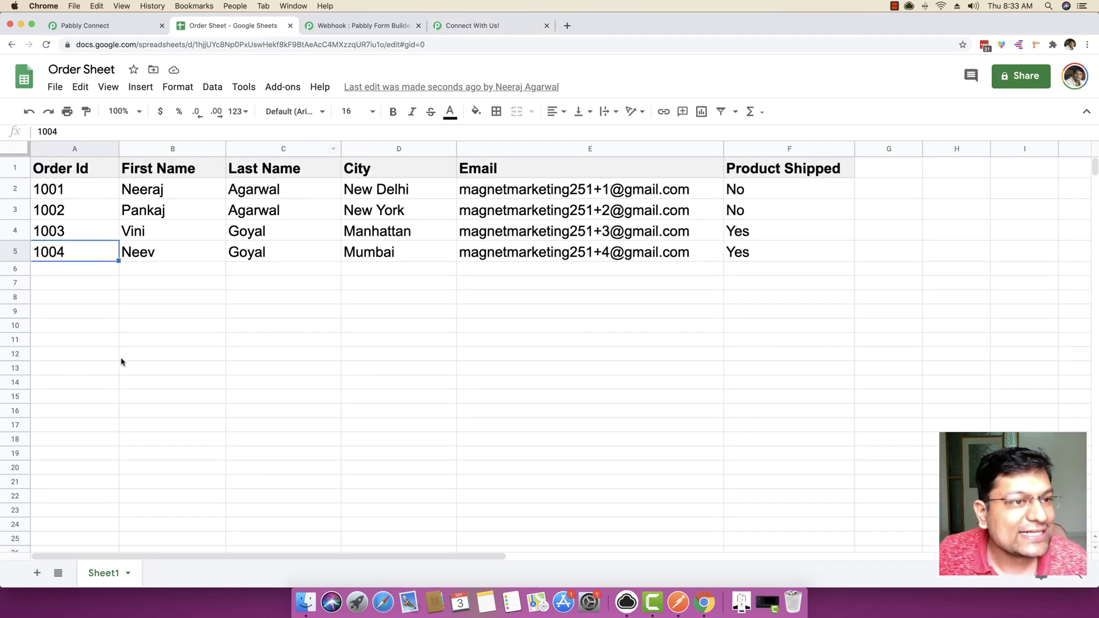
# - Confirm order 1004's Product Shipped value in the sheet, then reload the form
pyautogui.click(96, 359)
pyautogui.click(766, 255)
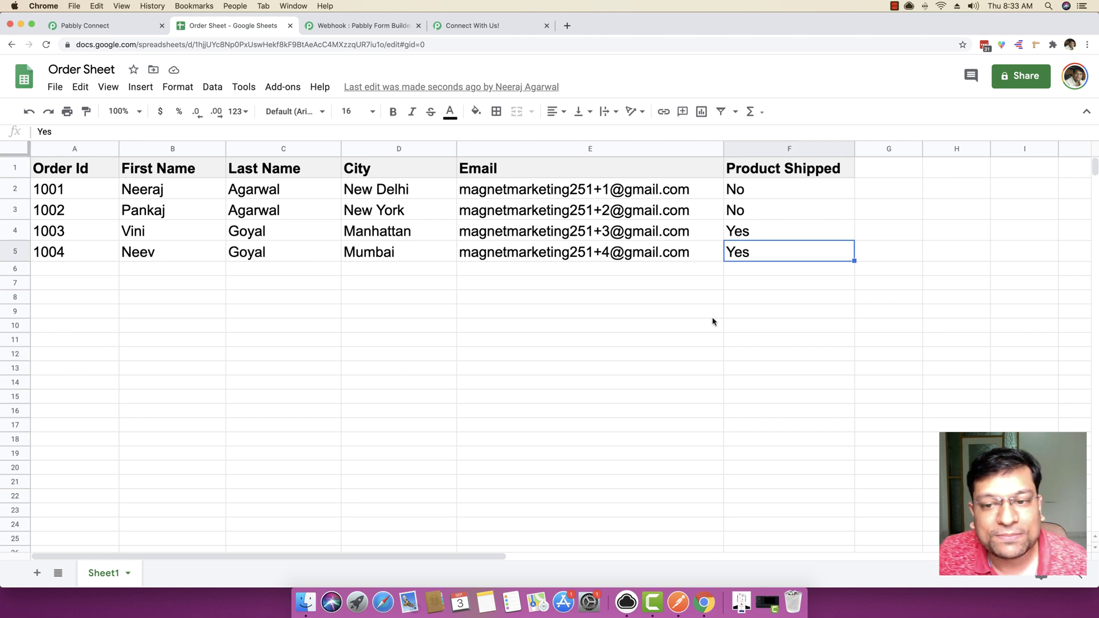
pyautogui.click(474, 26)
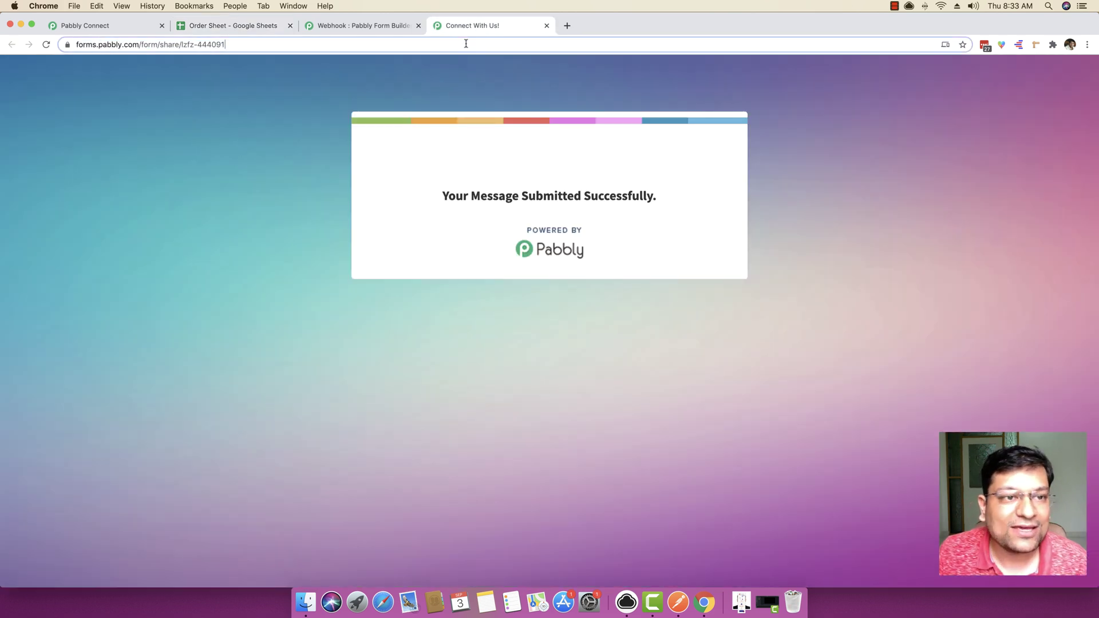
pyautogui.click(465, 44)
pyautogui.press('Return')
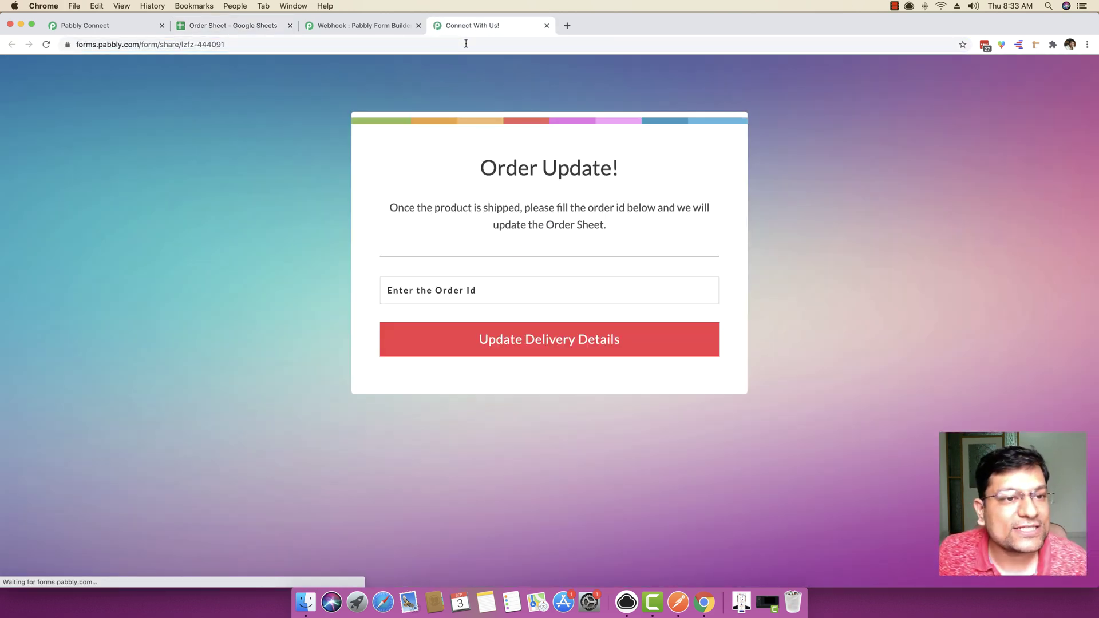
# - Submit Order Id 1002 through the Order Update form and verify the Order Sheet
pyautogui.click(232, 25)
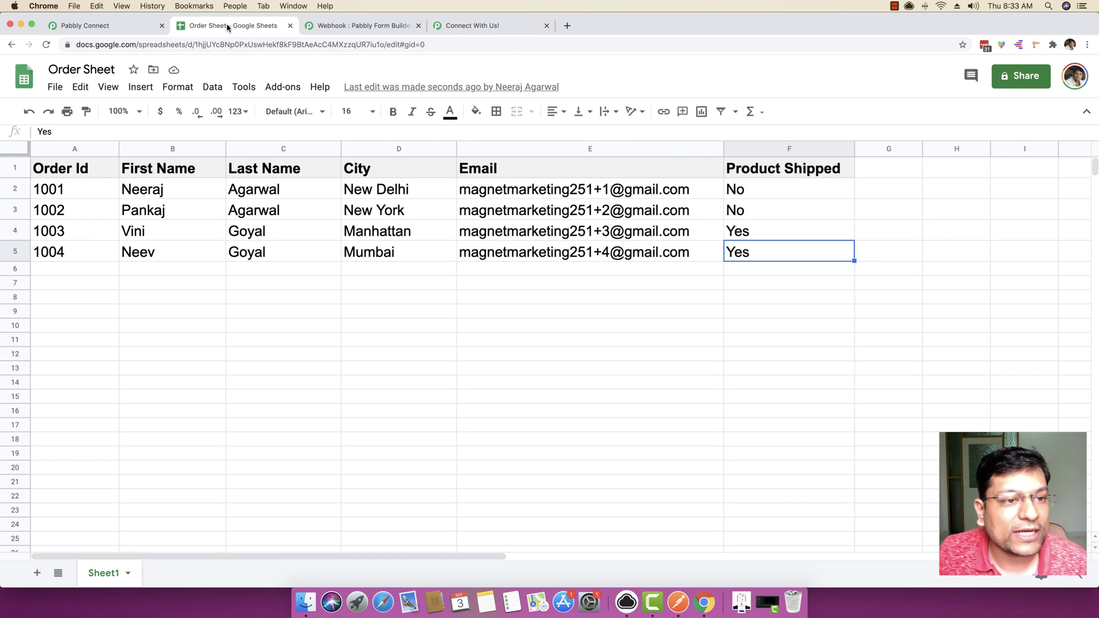
pyautogui.click(511, 27)
pyautogui.click(452, 292)
pyautogui.write('1002')
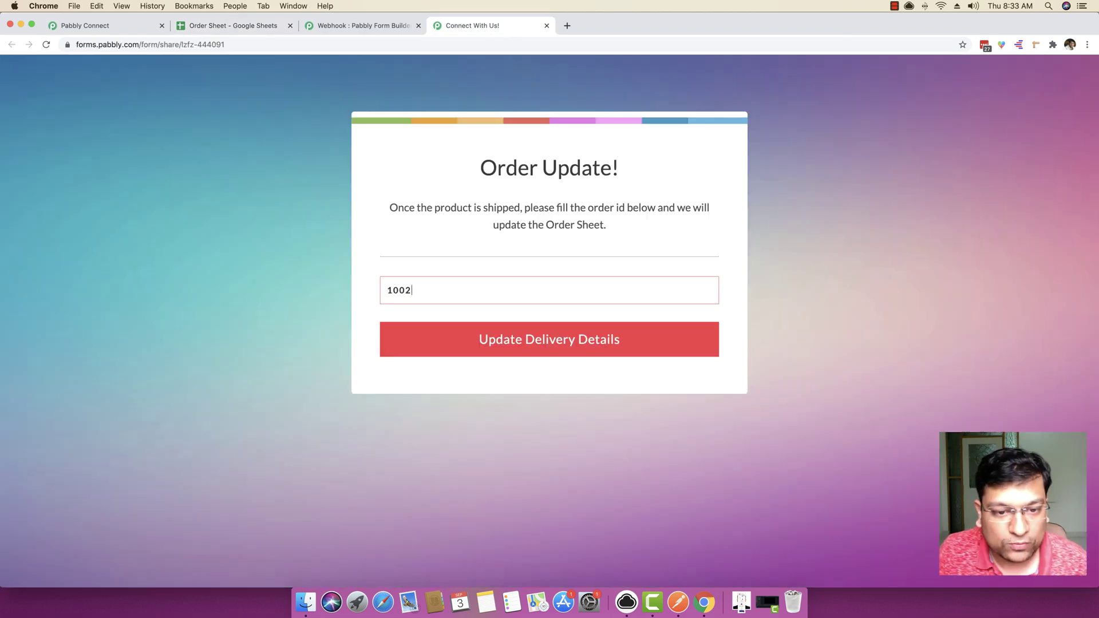
pyautogui.click(560, 349)
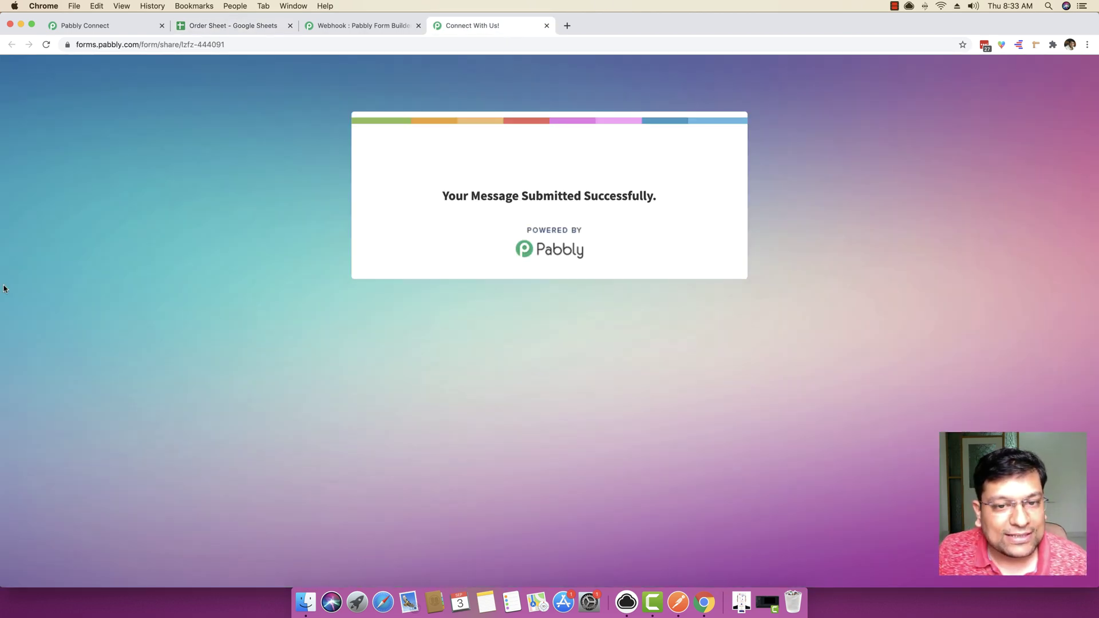
pyautogui.click(198, 27)
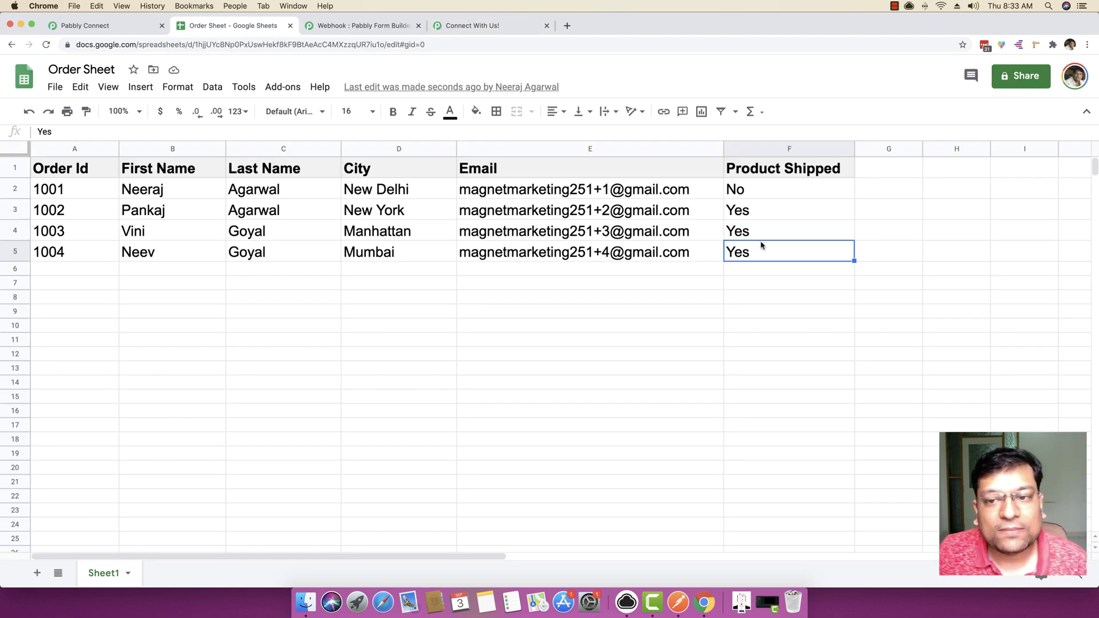
# - Review orders 1002–1004 shipped and 1001 not shipped, then return to the Pabbly Connect workflow
pyautogui.click(577, 376)
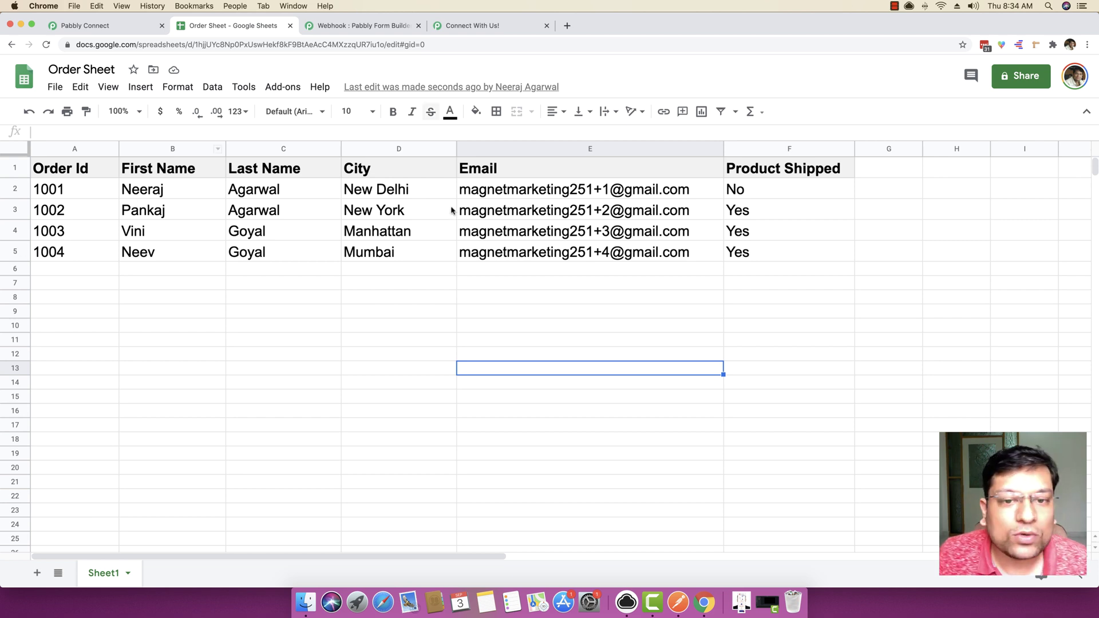
pyautogui.click(122, 25)
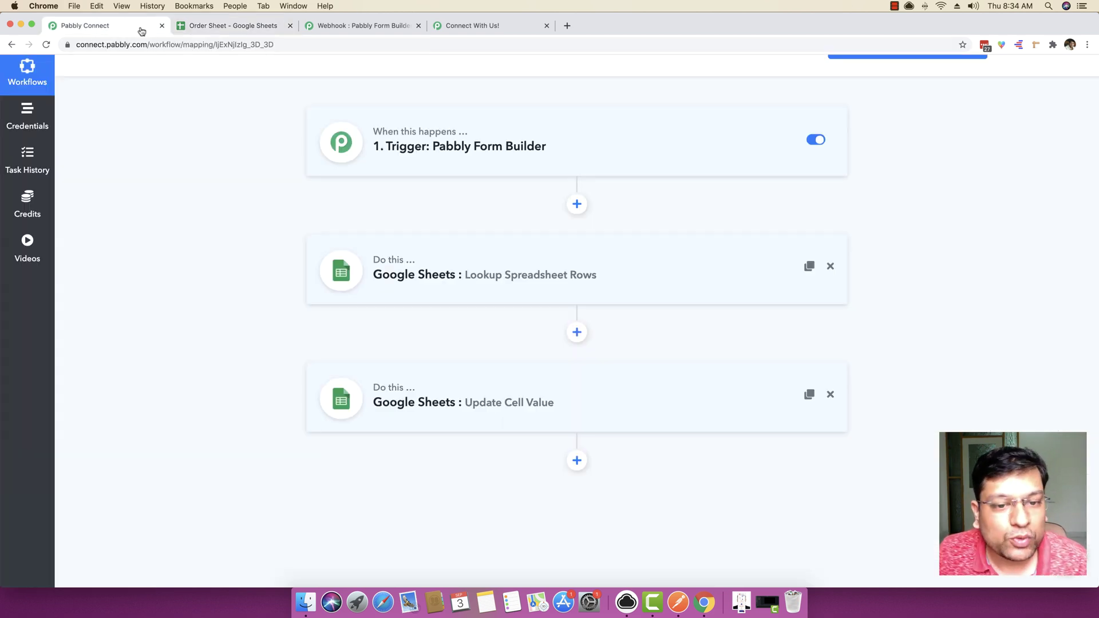
# - Inspect the Update Cell Value step and its Google Sheets method list, then revisit the Order Sheet
pyautogui.click(535, 411)
pyautogui.scroll(-3, 552, 411)
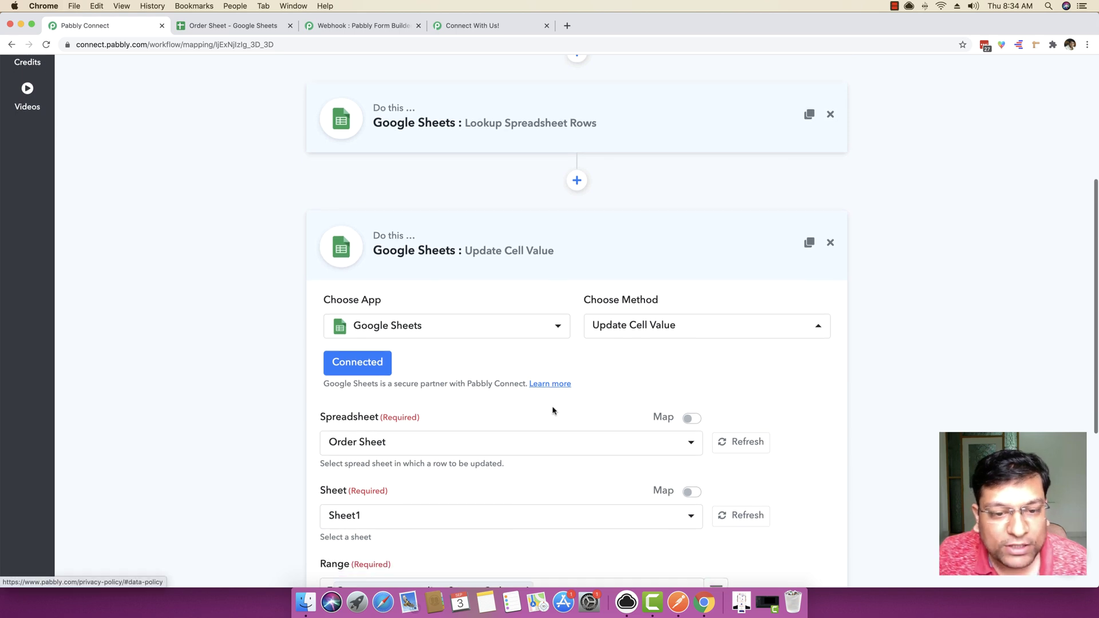
pyautogui.click(653, 309)
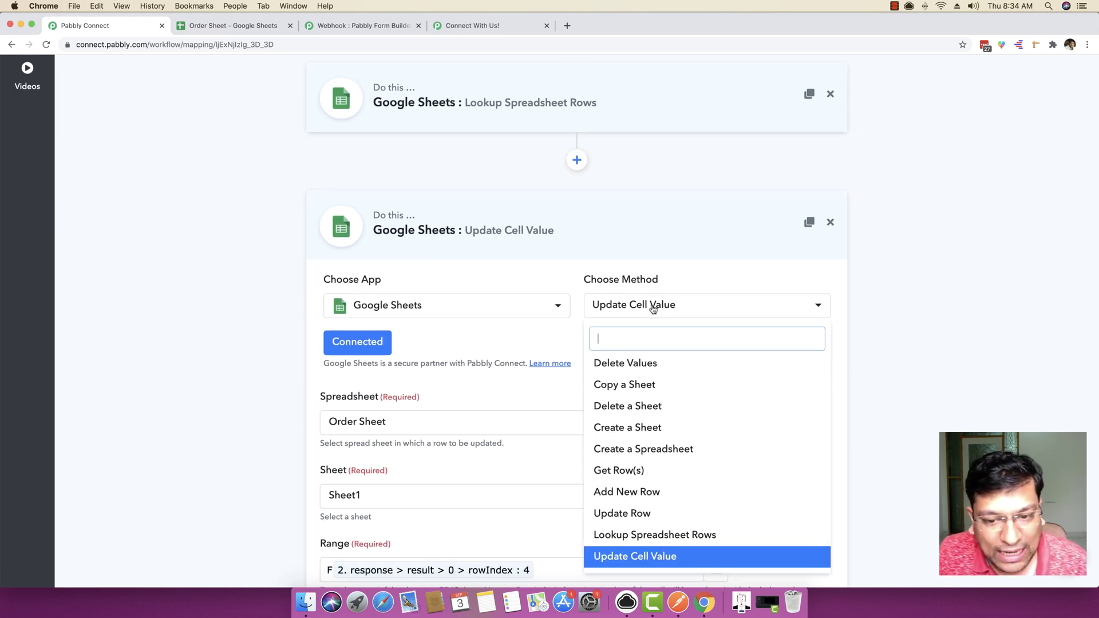
pyautogui.scroll(5, 681, 405)
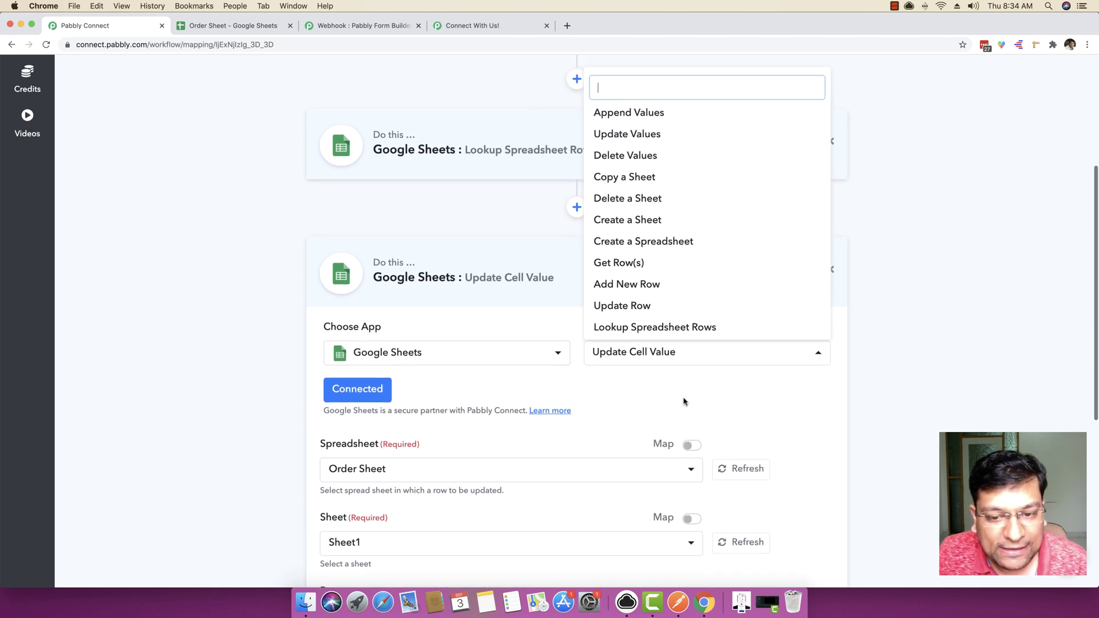
pyautogui.scroll(-2, 976, 372)
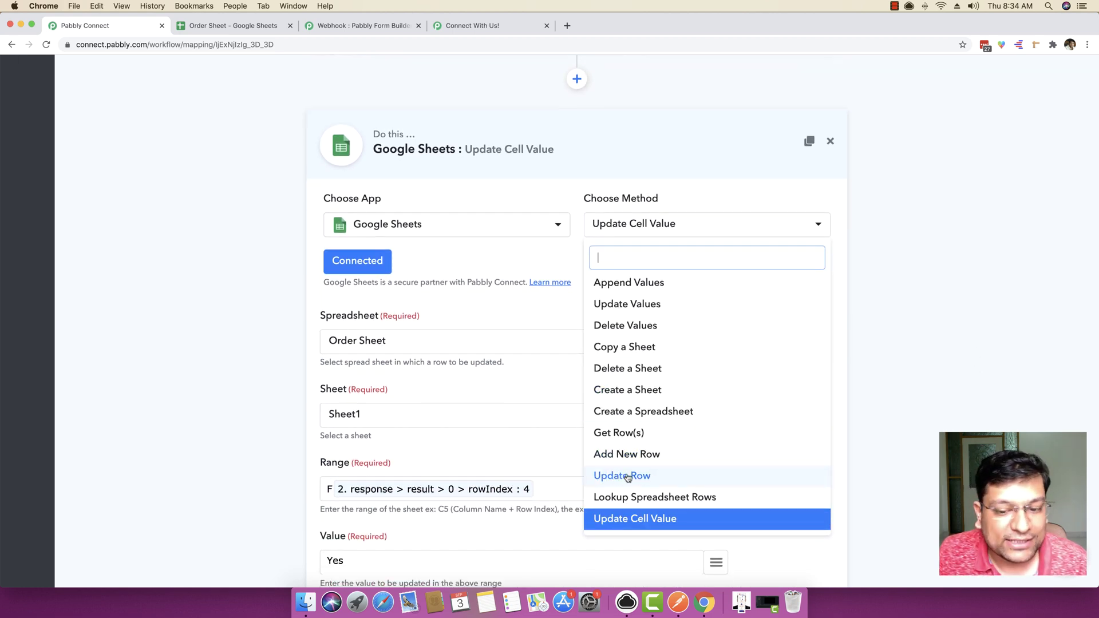
pyautogui.click(241, 25)
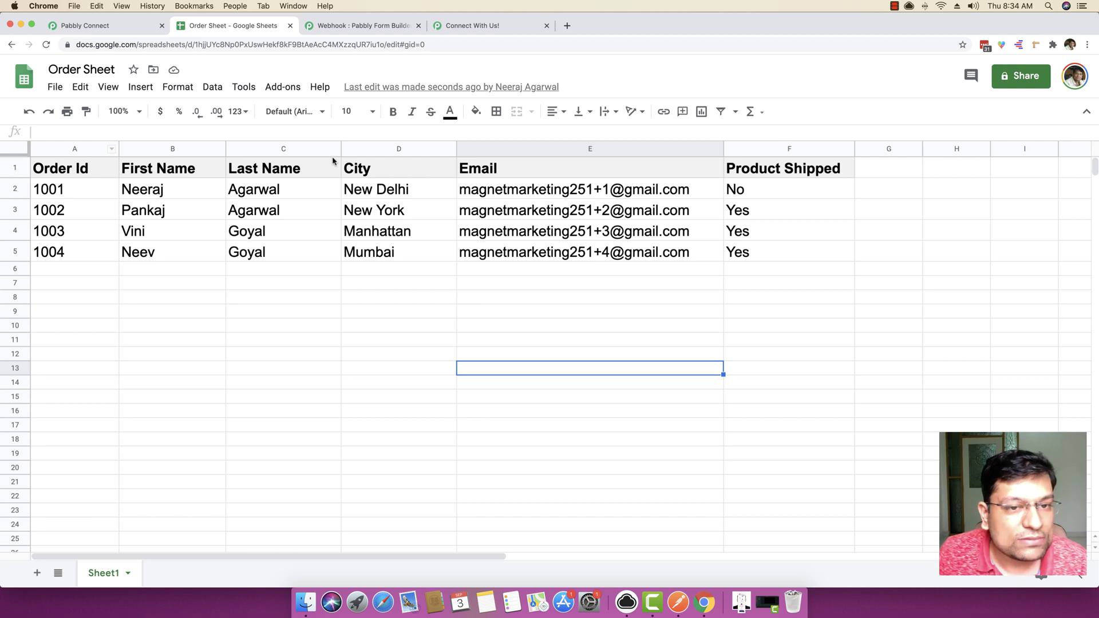
pyautogui.click(235, 326)
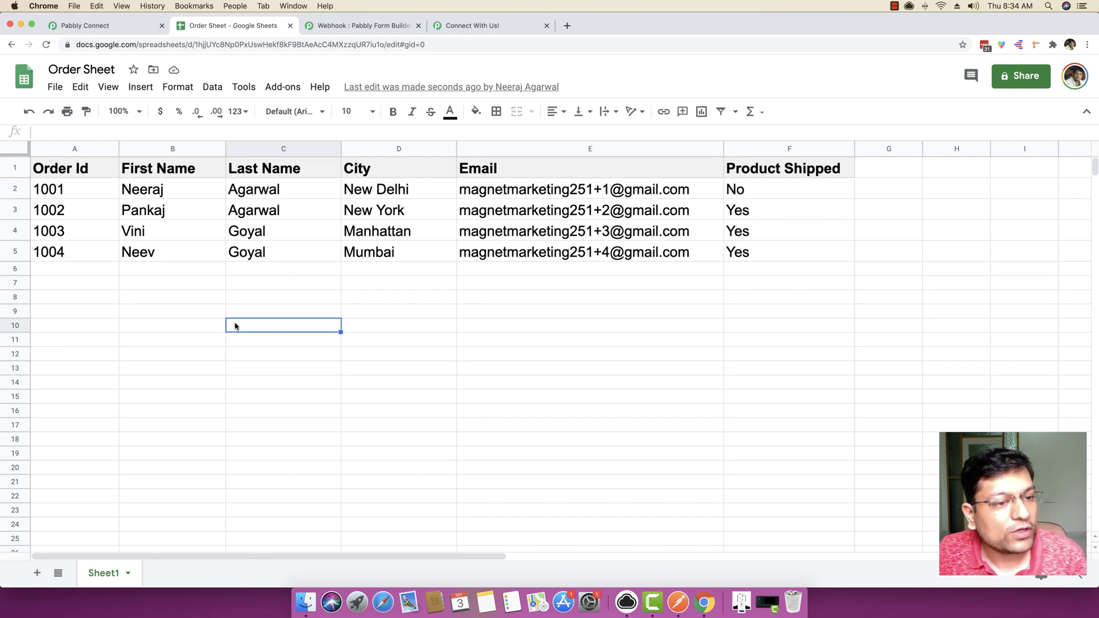
pyautogui.moveTo(55, 232); pyautogui.dragTo(753, 231)
pyautogui.click(473, 410)
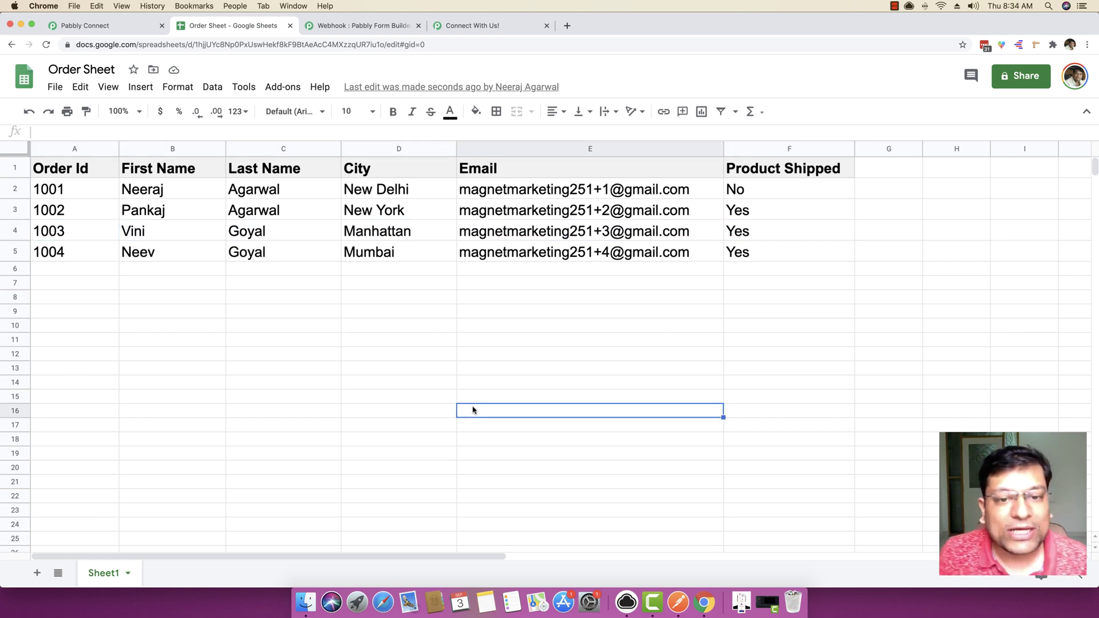